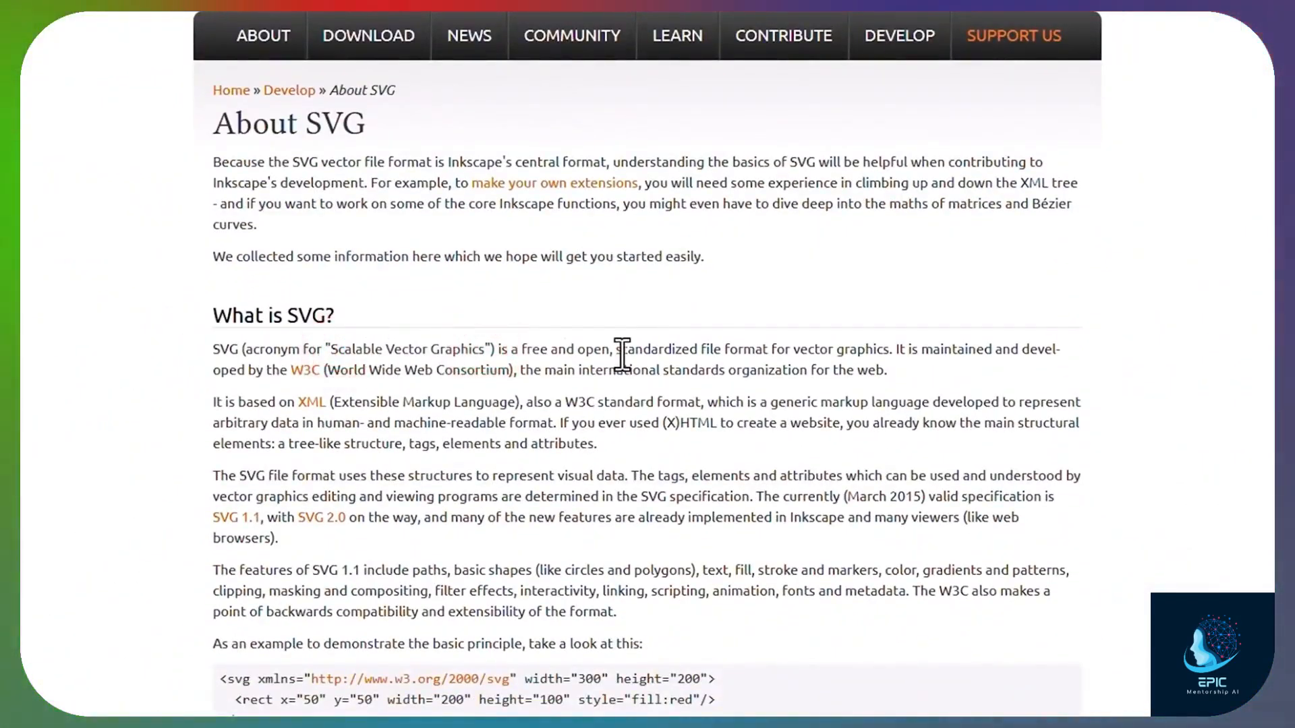
- Read through the About SVG article, examining the complex SVG code example and the rendered Inkscape logo up close
scroll(621, 354, "down", 14)
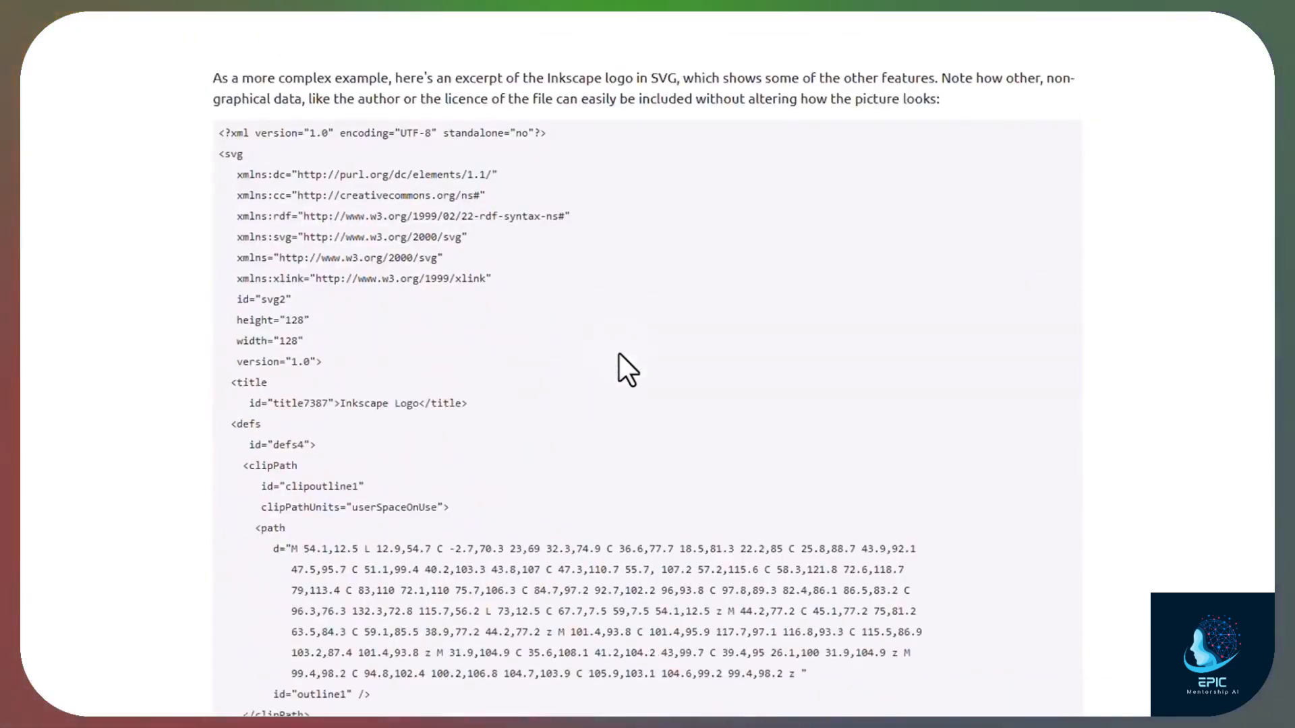
scroll(622, 367, "down", 3)
scroll(617, 364, "up", 5)
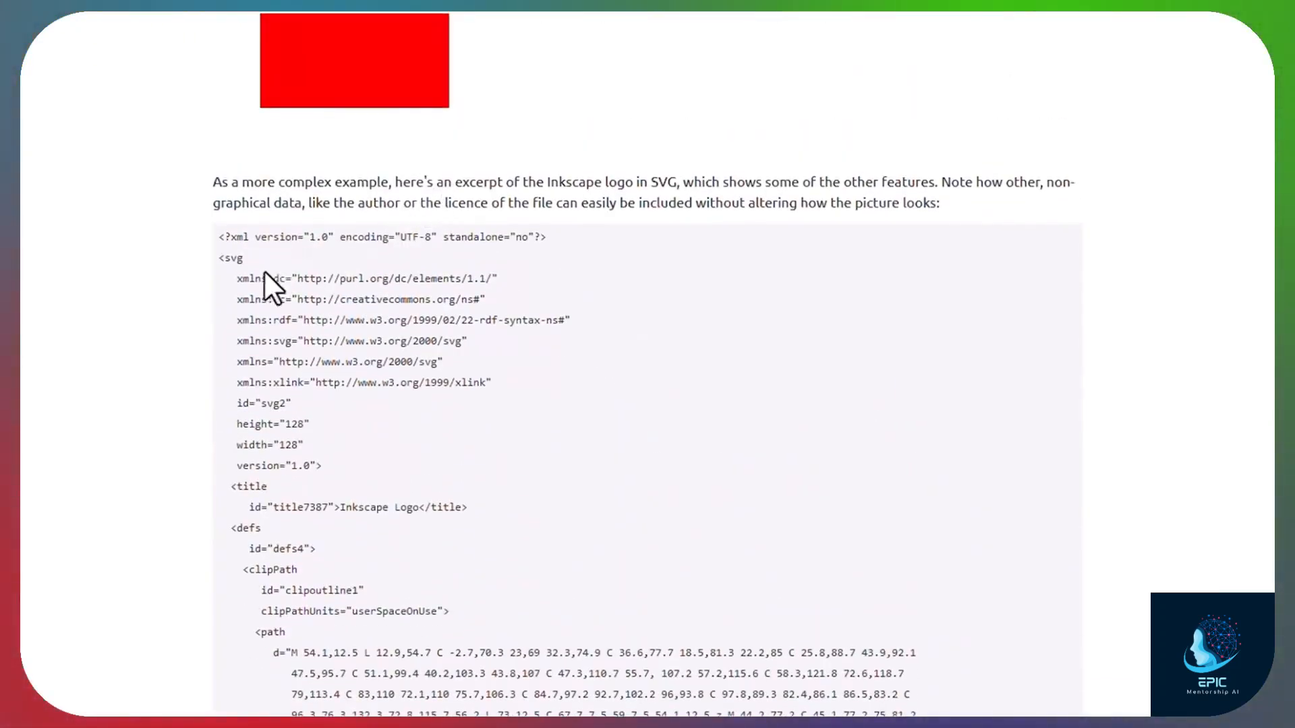
left_click_drag(264, 273, 298, 569)
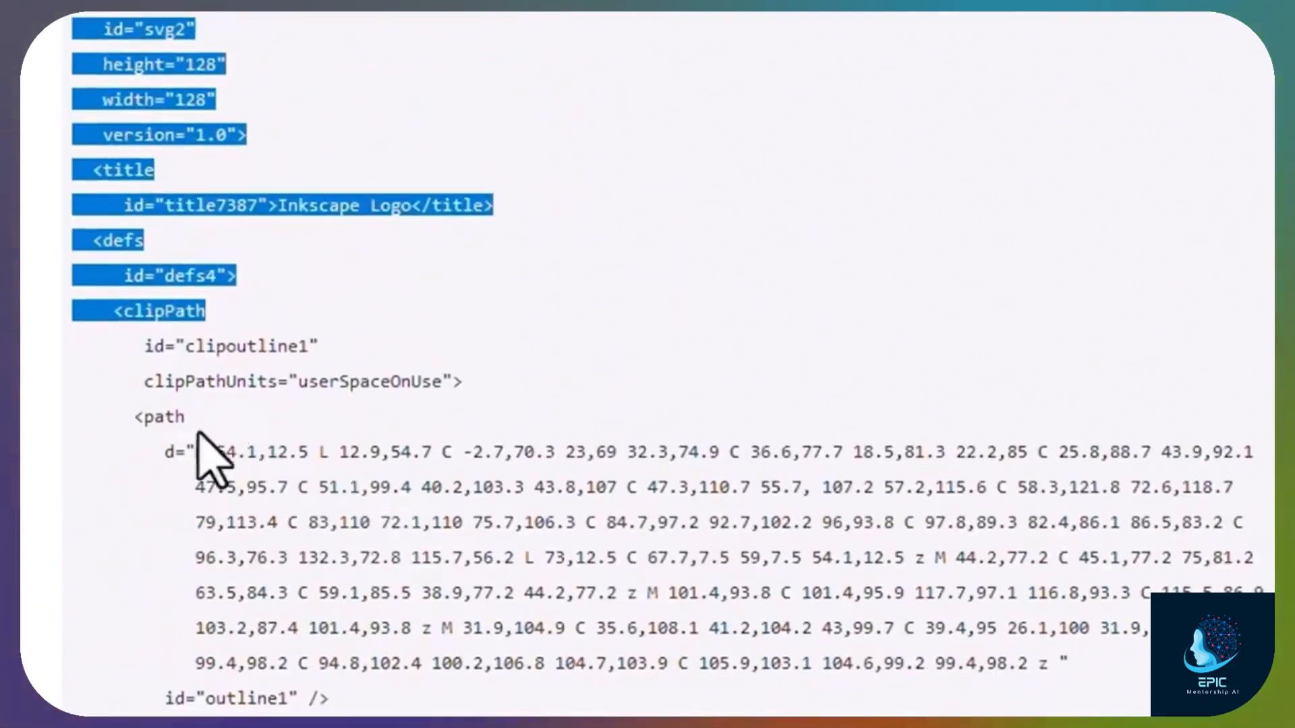
left_click_drag(171, 427, 532, 715)
left_click(526, 661)
scroll(526, 661, "down", 8)
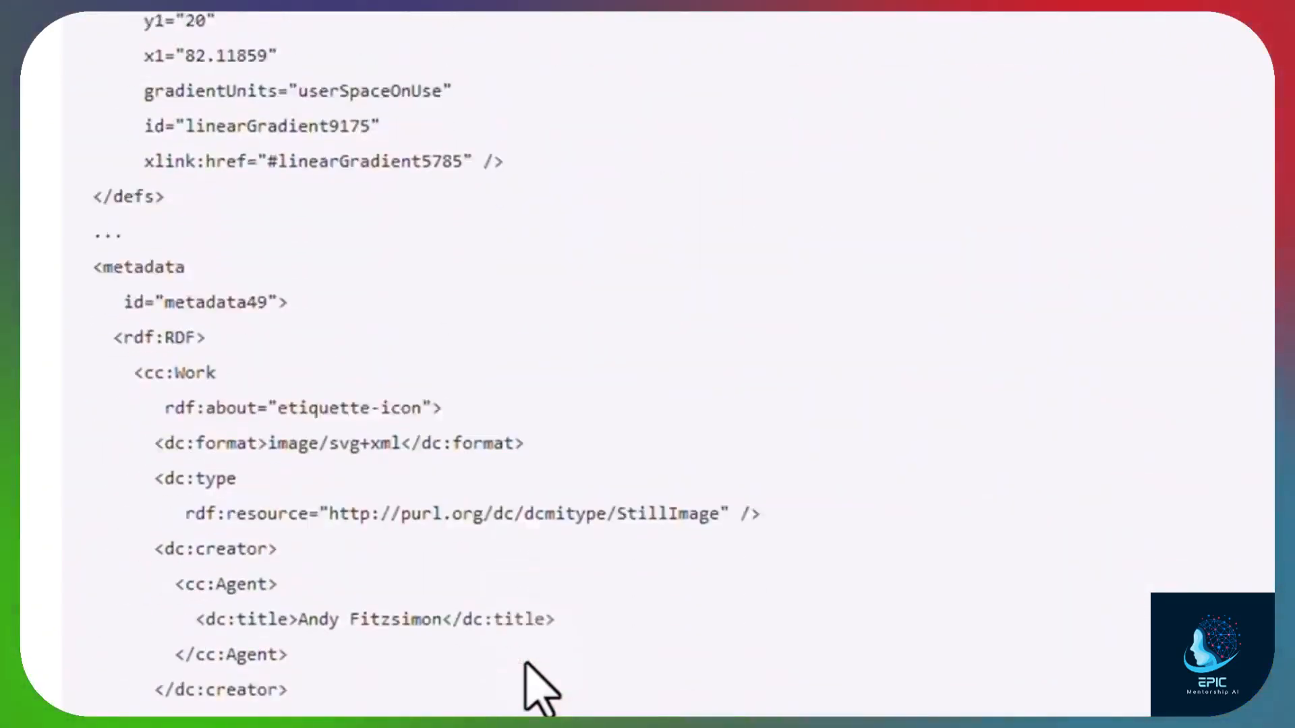
scroll(539, 688, "down", 8)
scroll(418, 452, "down", 3)
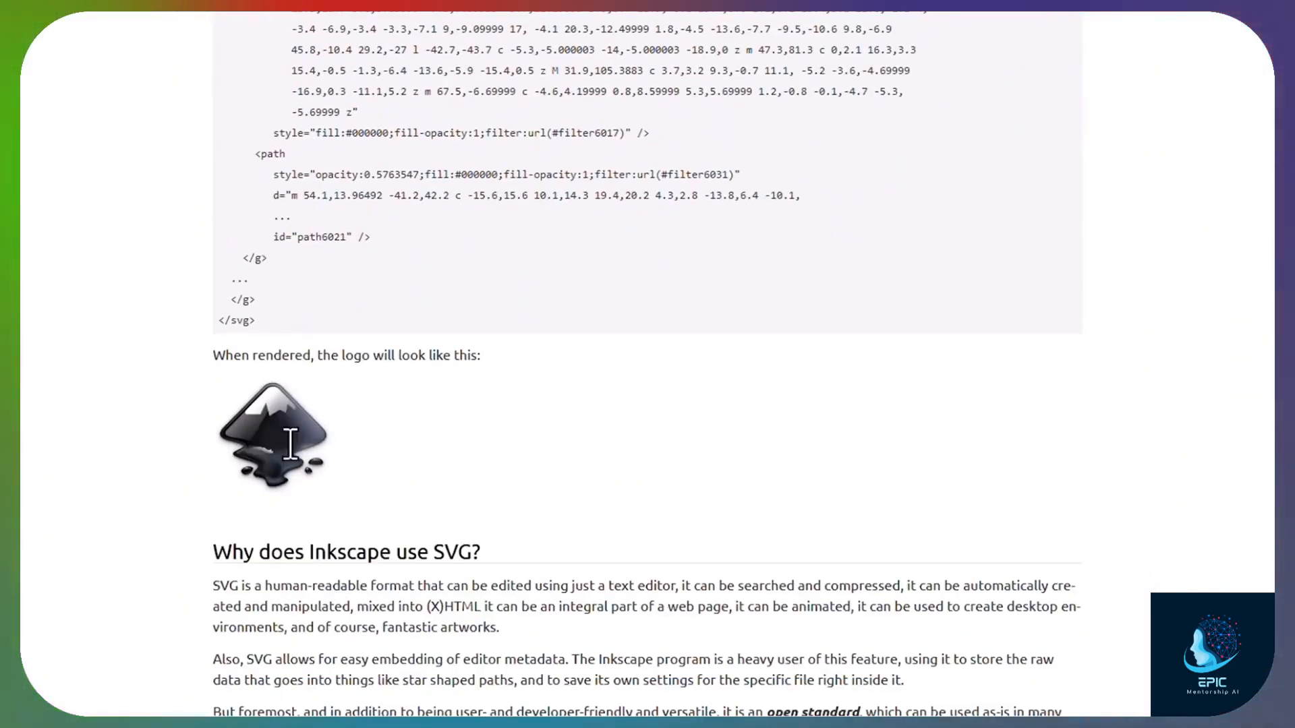
scroll(212, 476, "up", 4)
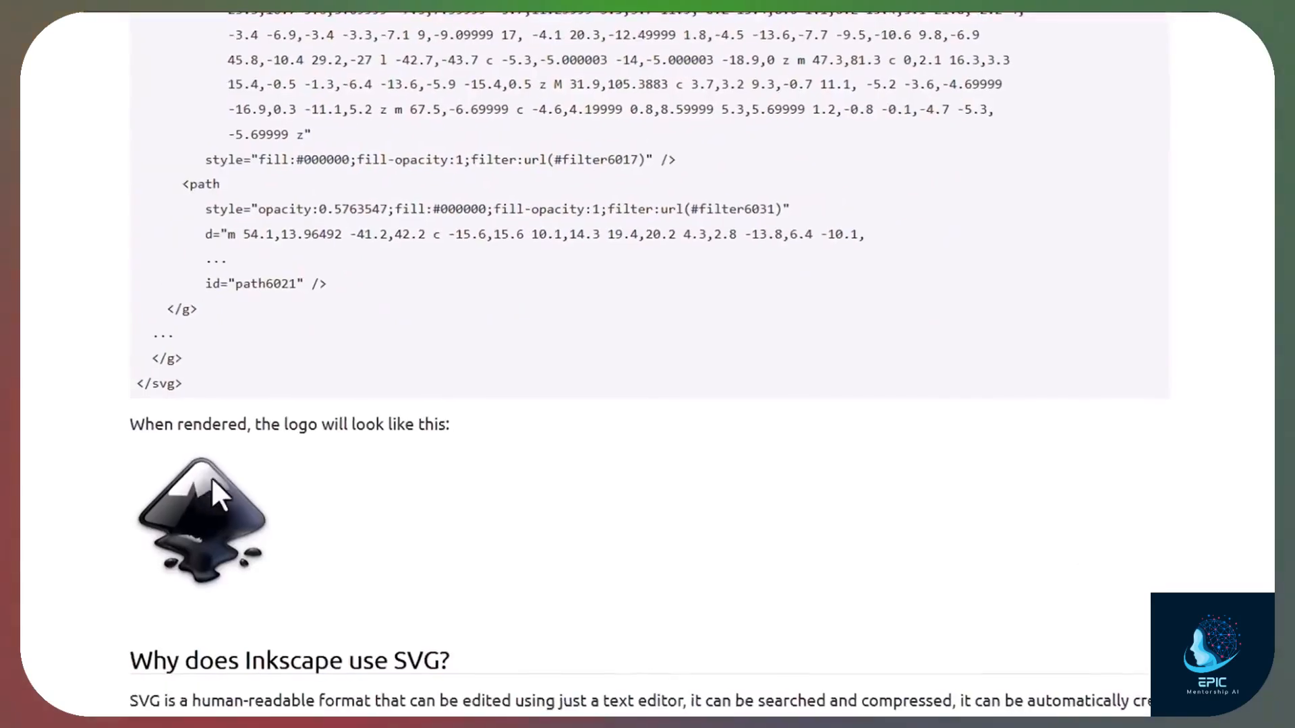
scroll(124, 363, "down", 4)
scroll(136, 317, "up", 6)
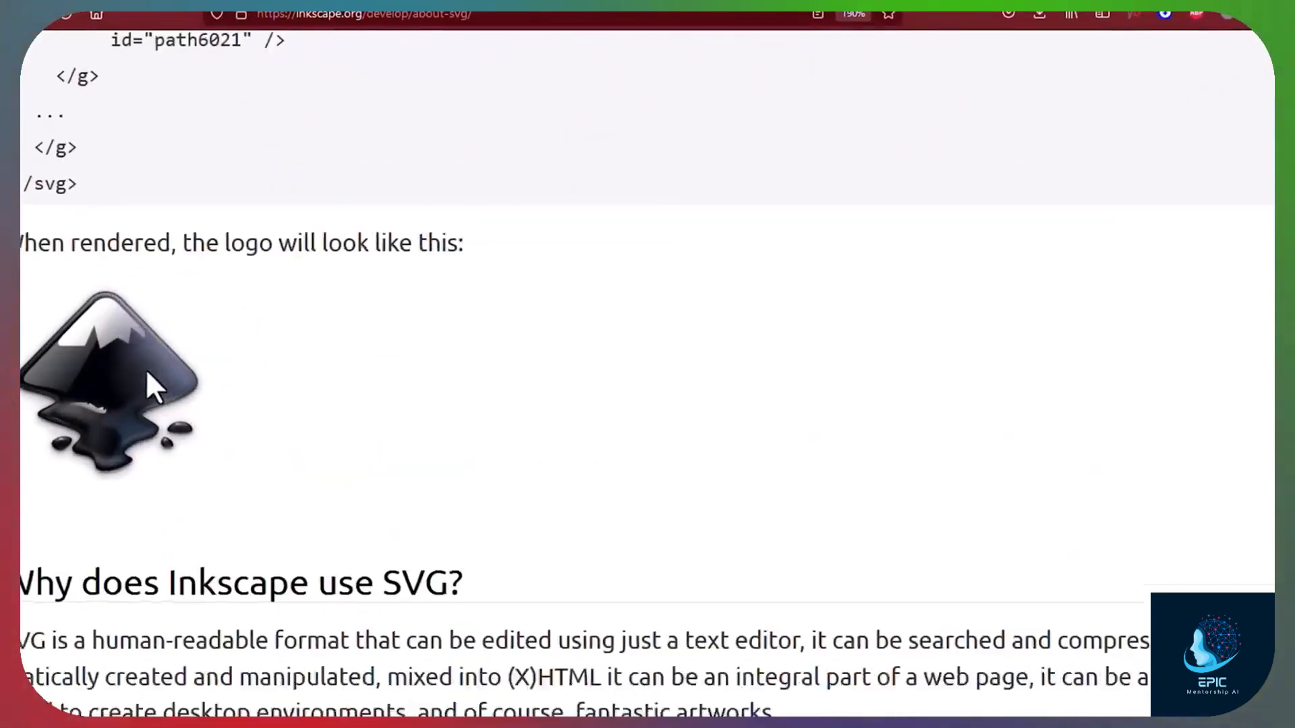
scroll(147, 372, "up", 4)
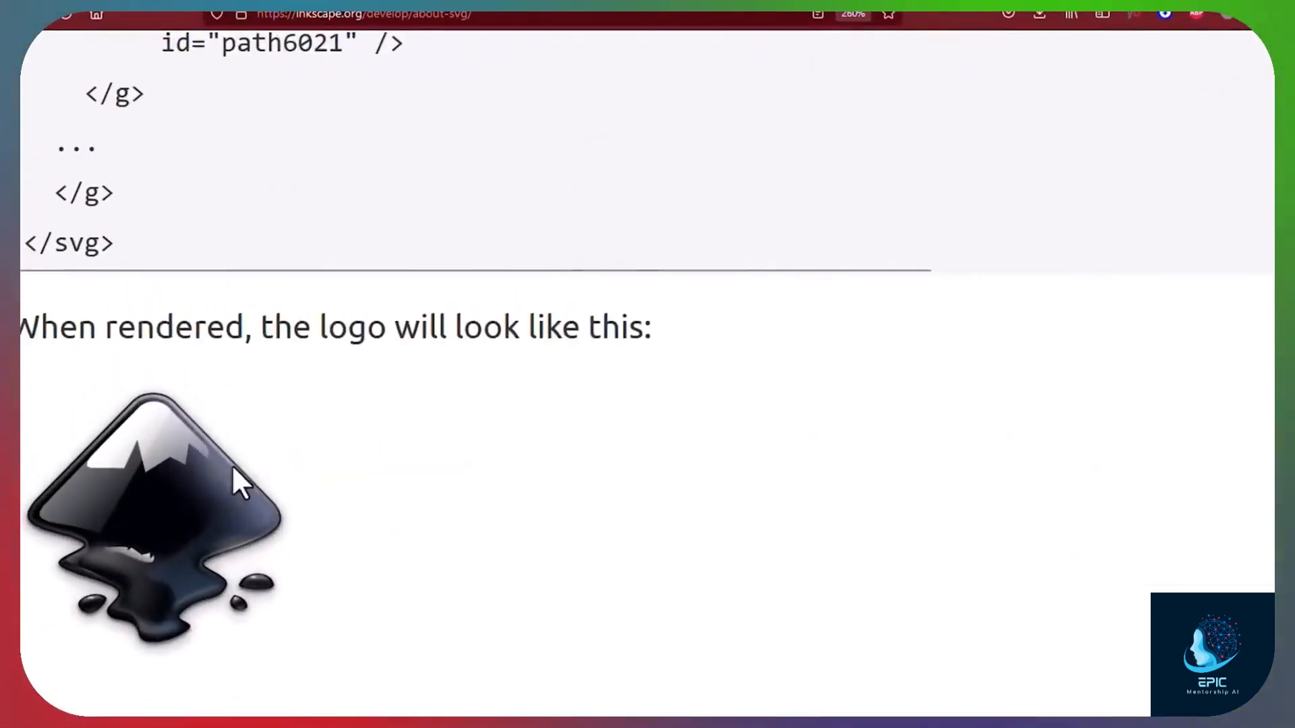
scroll(215, 403, "down", 3)
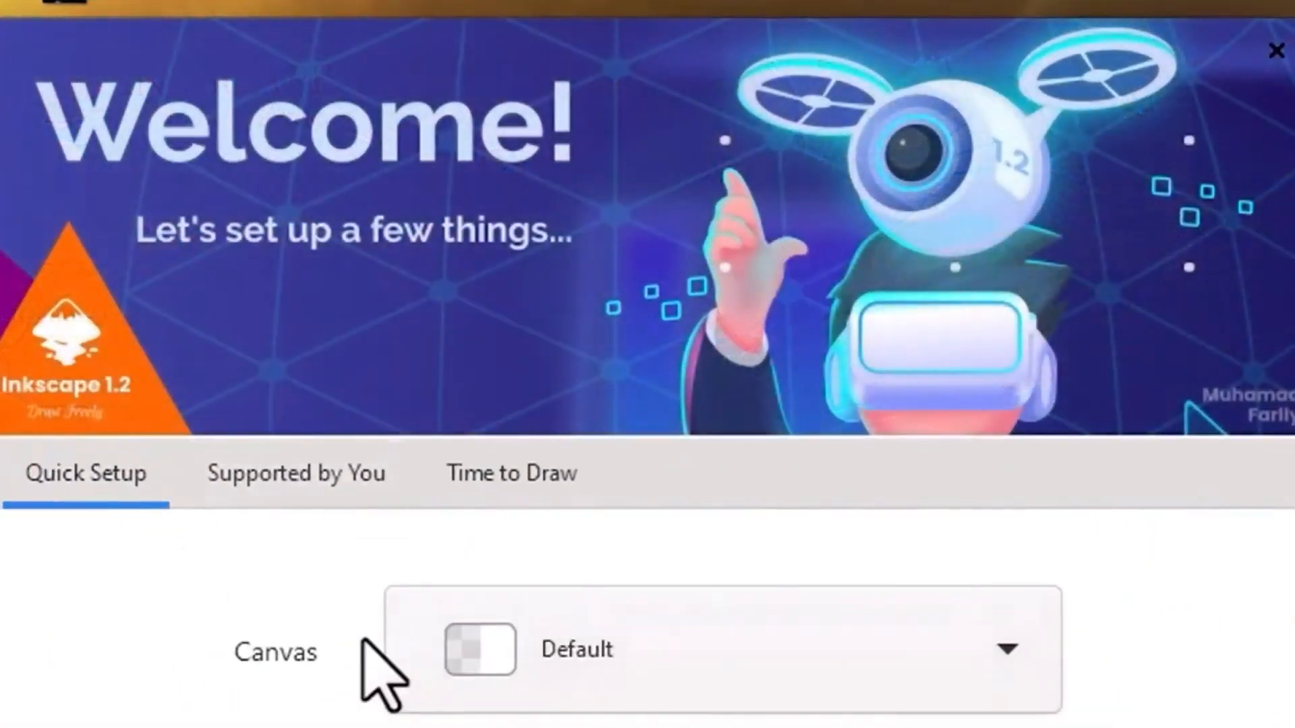
- Look through the canvas styles and keyboard shortcut presets offered in Inkscape's welcome setup
left_click(799, 650)
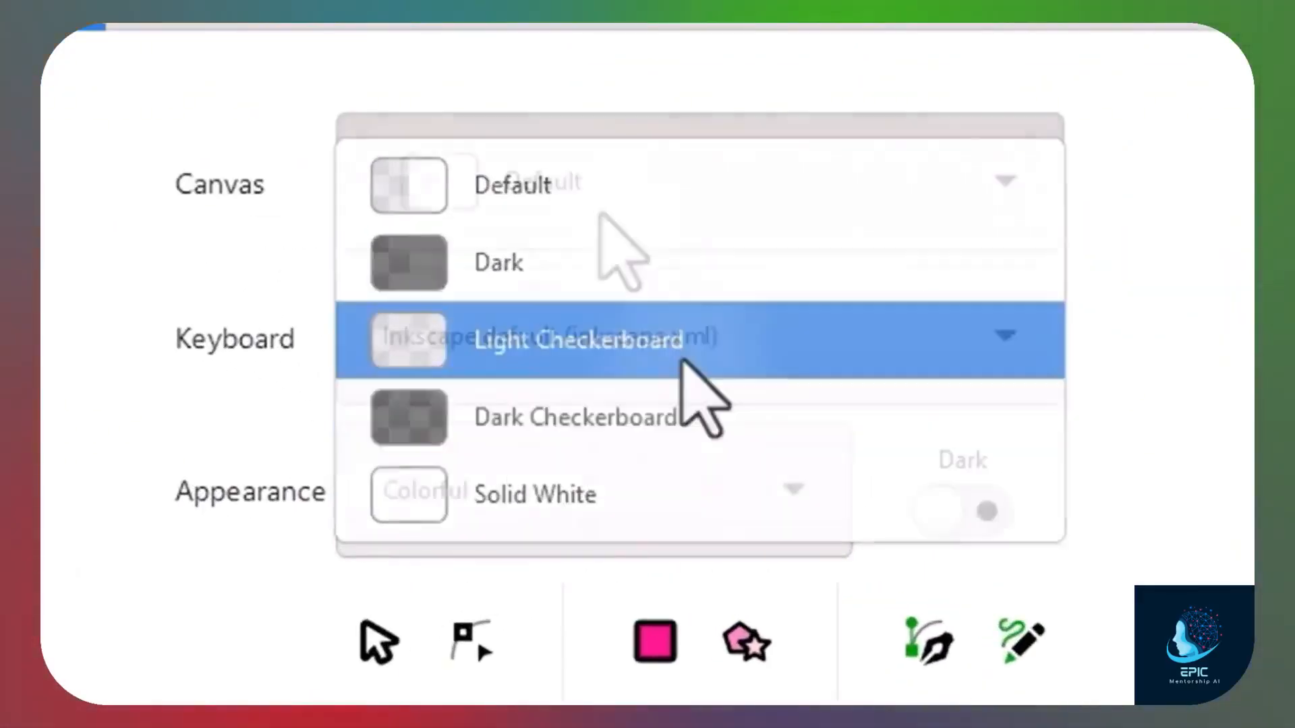
left_click(760, 338)
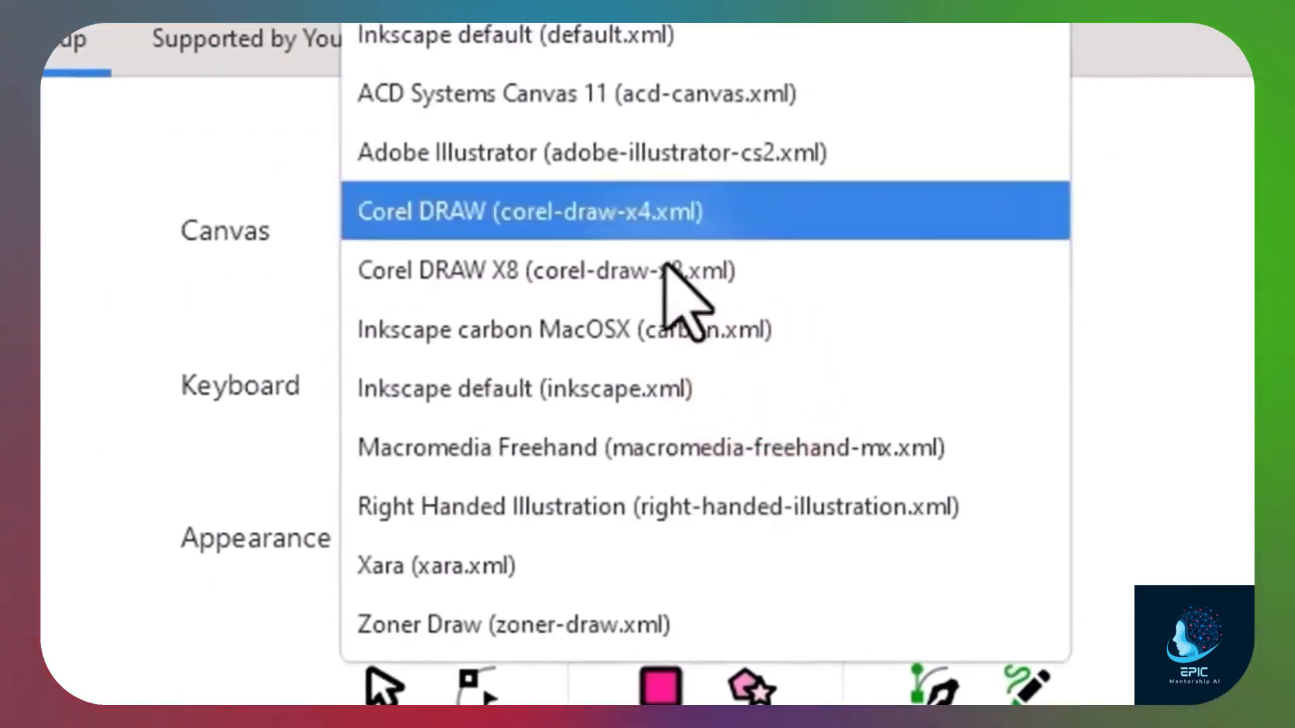
left_click(1185, 377)
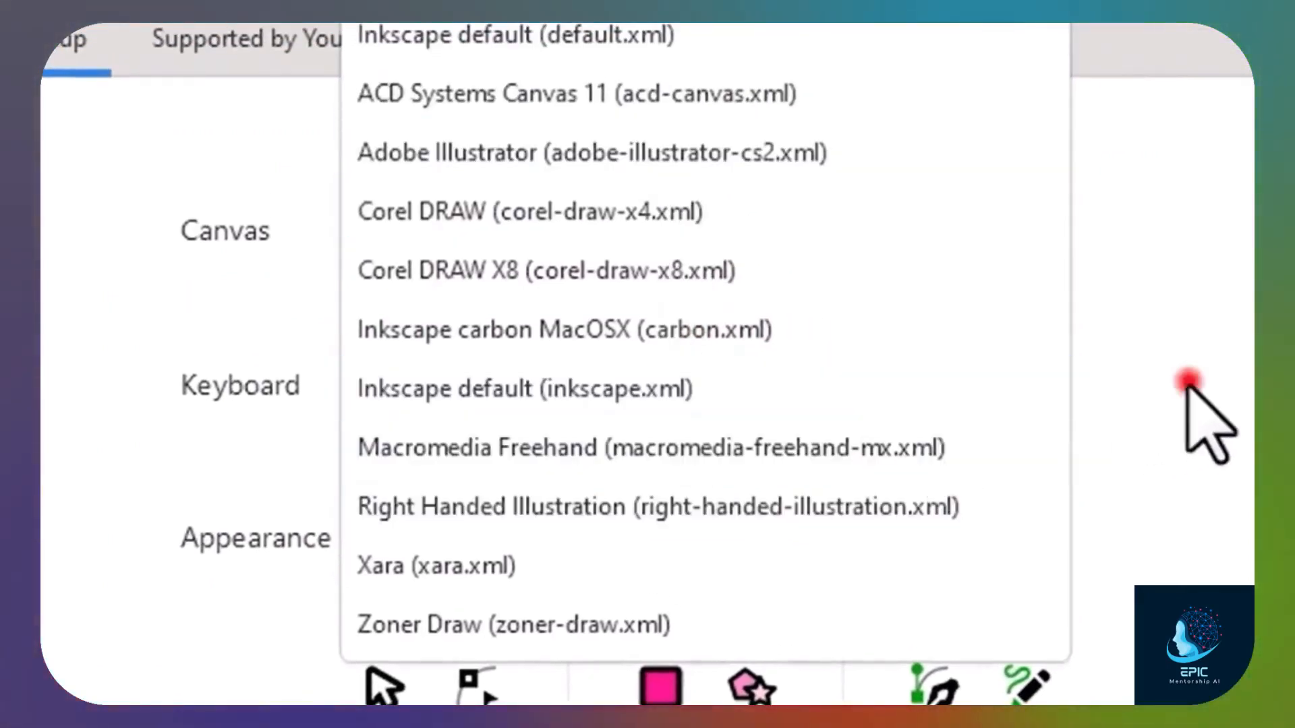
- Set the appearance to the Colorful icon theme and turn on dark mode
left_click(769, 534)
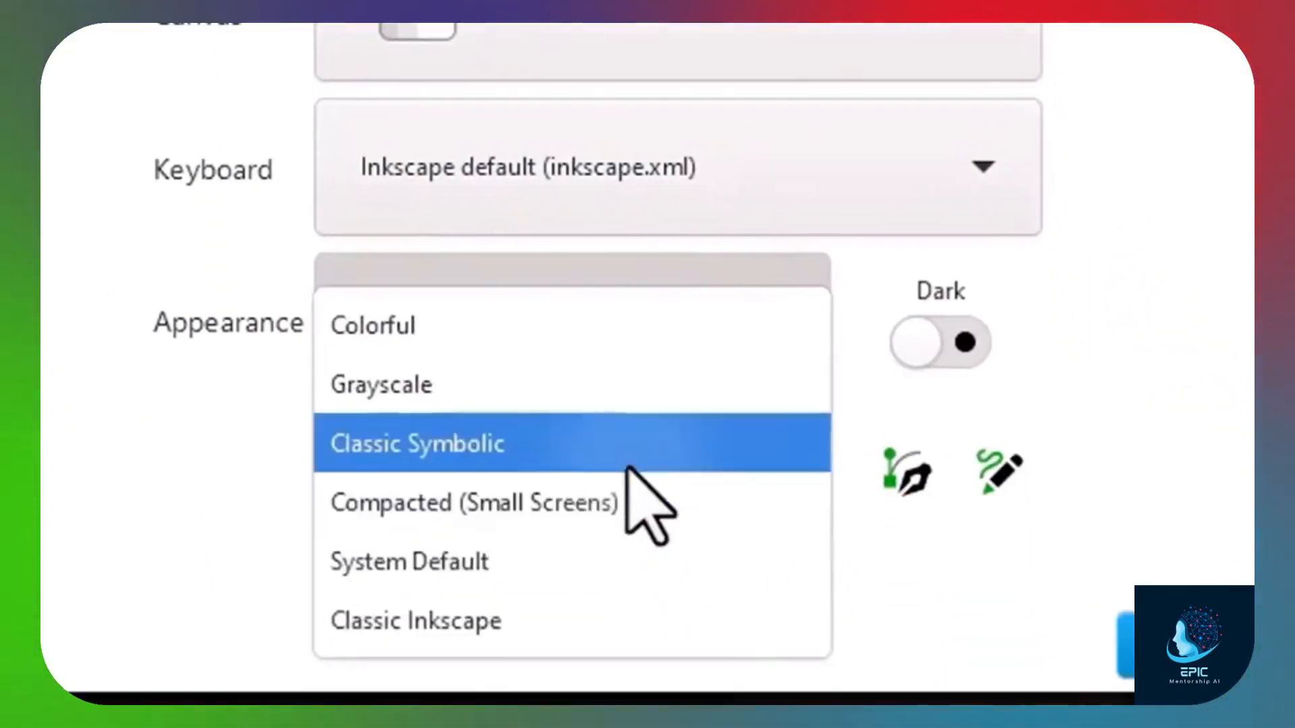
left_click(657, 661)
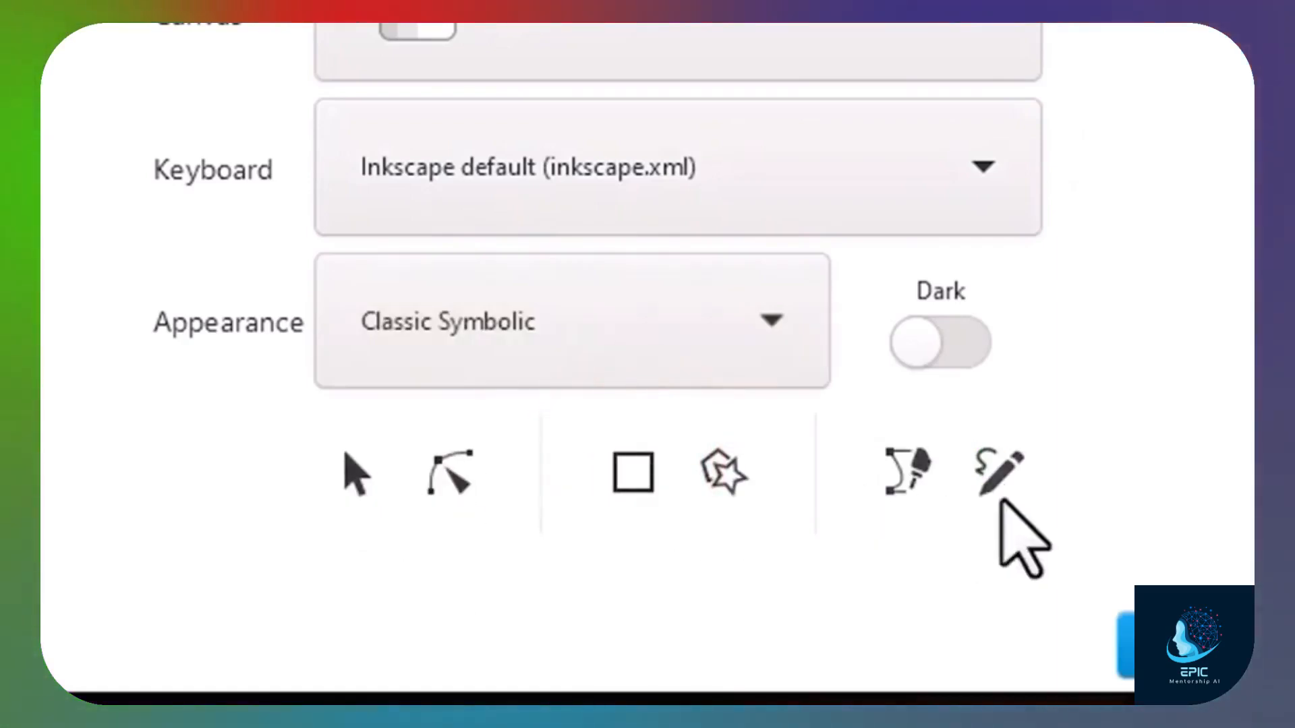
left_click(784, 326)
left_click(651, 223)
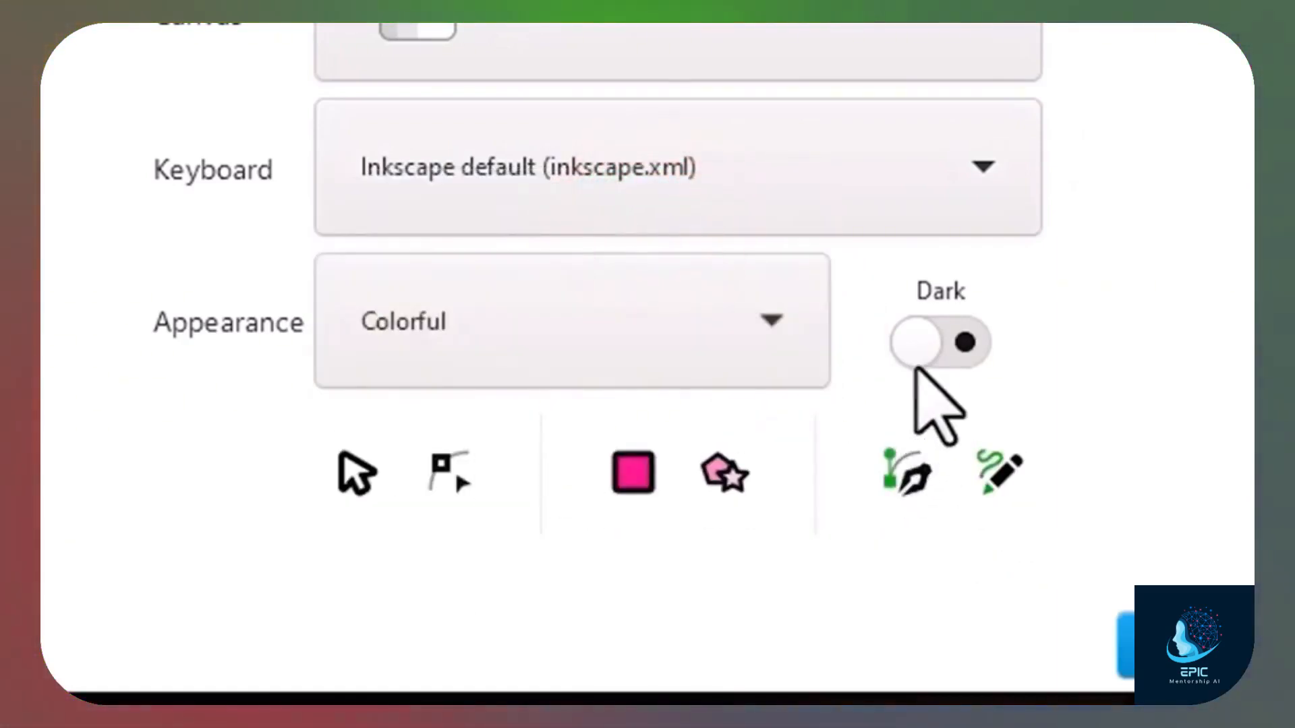
left_click(921, 342)
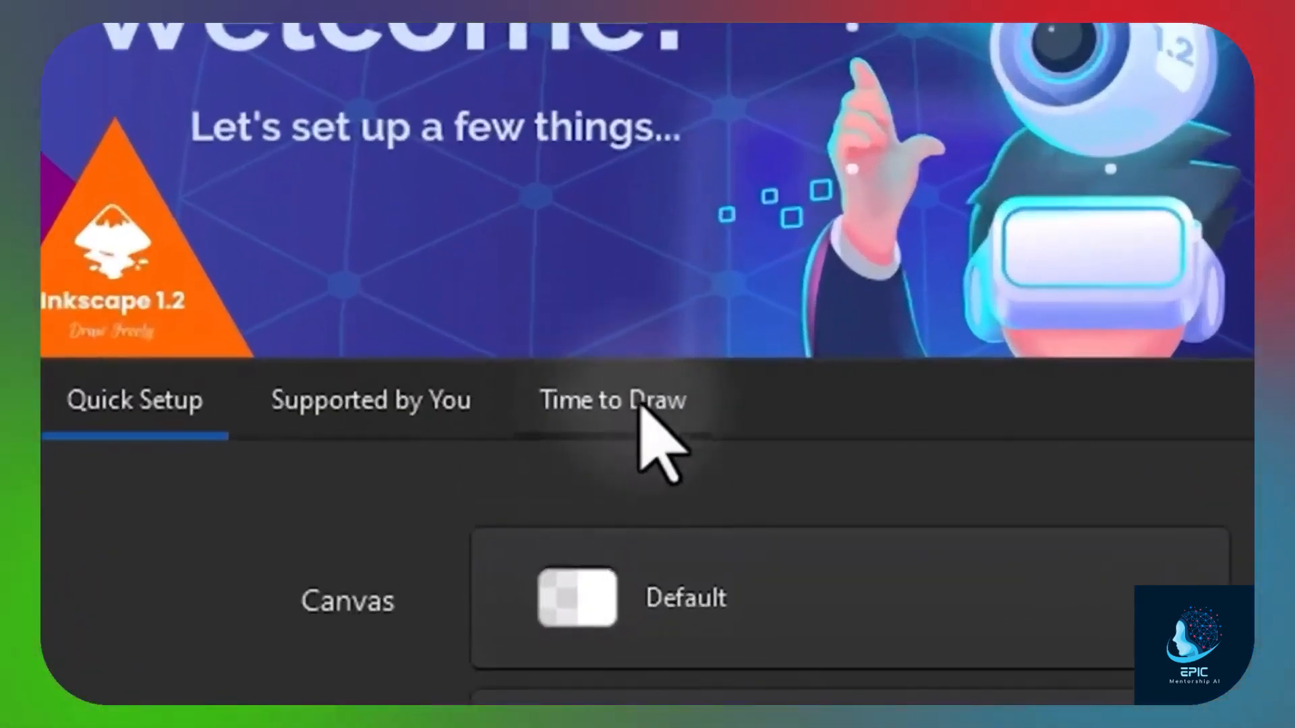
- Browse the document template categories and create a new A4 (Landscape) document from the print templates
left_click(586, 277)
left_click(347, 354)
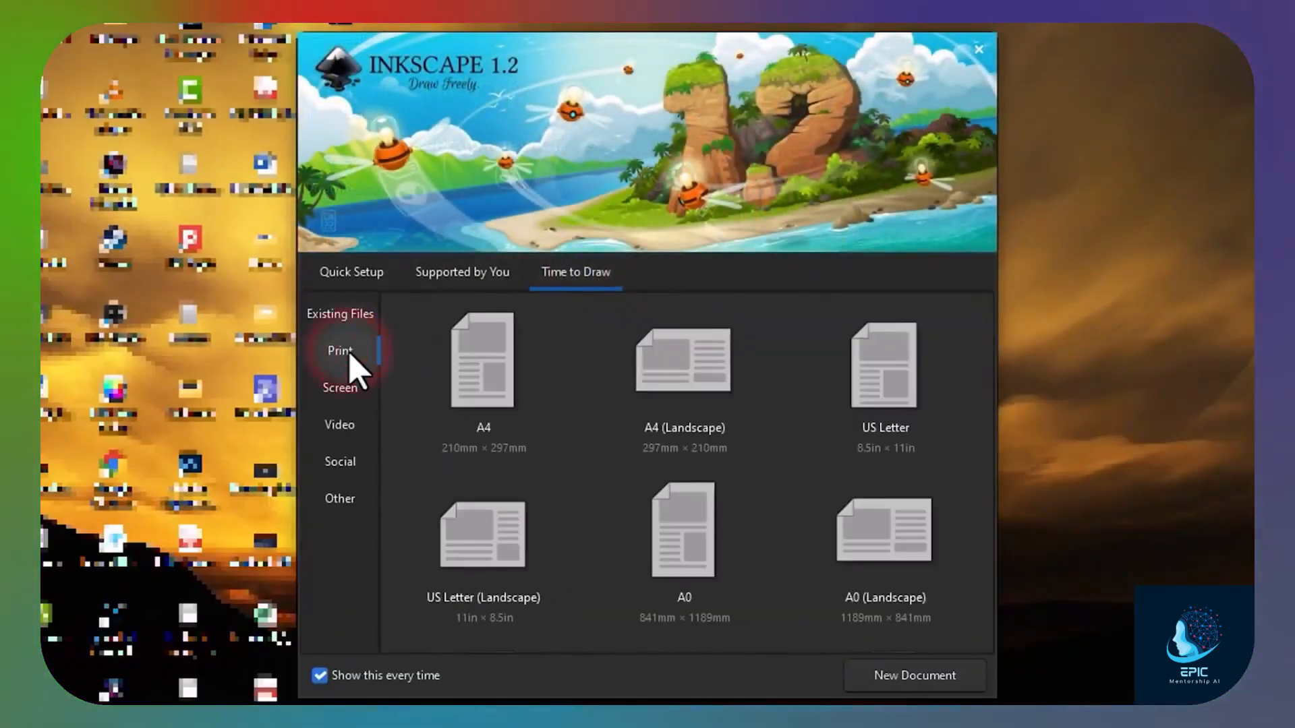
left_click(343, 385)
left_click(344, 426)
left_click(695, 549)
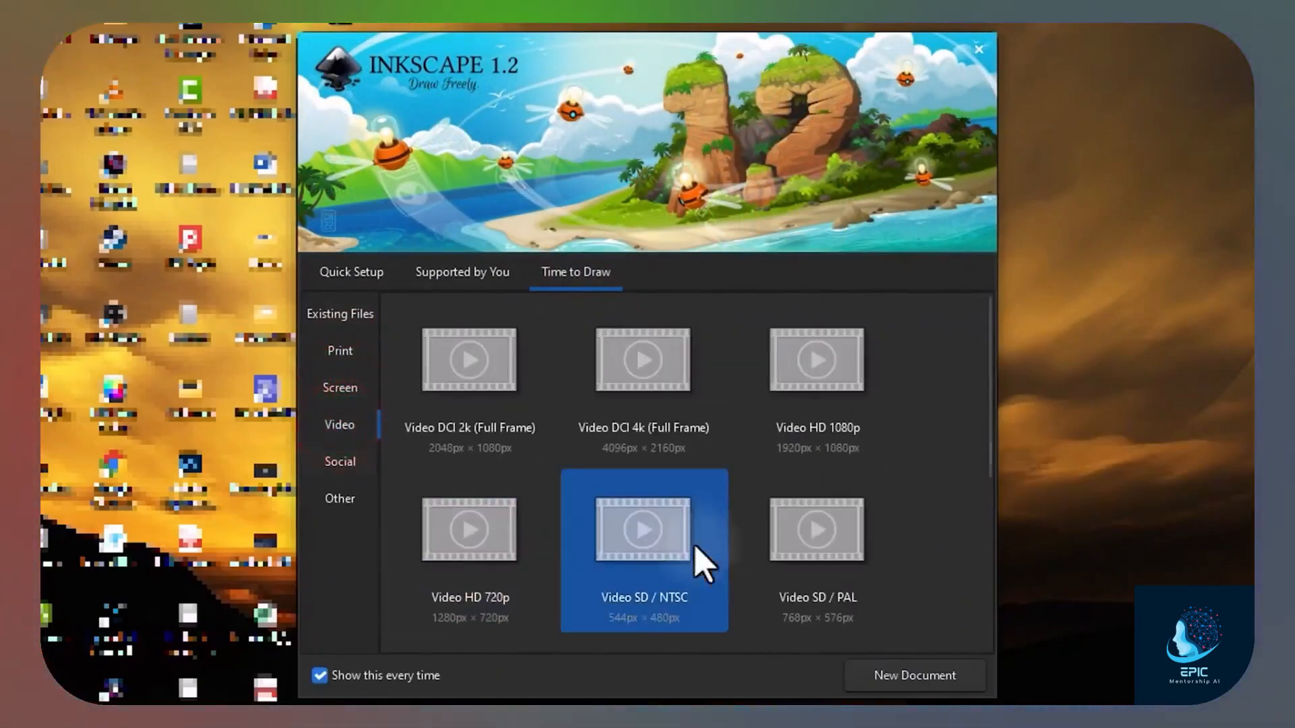
left_click(341, 505)
left_click(345, 464)
left_click(344, 352)
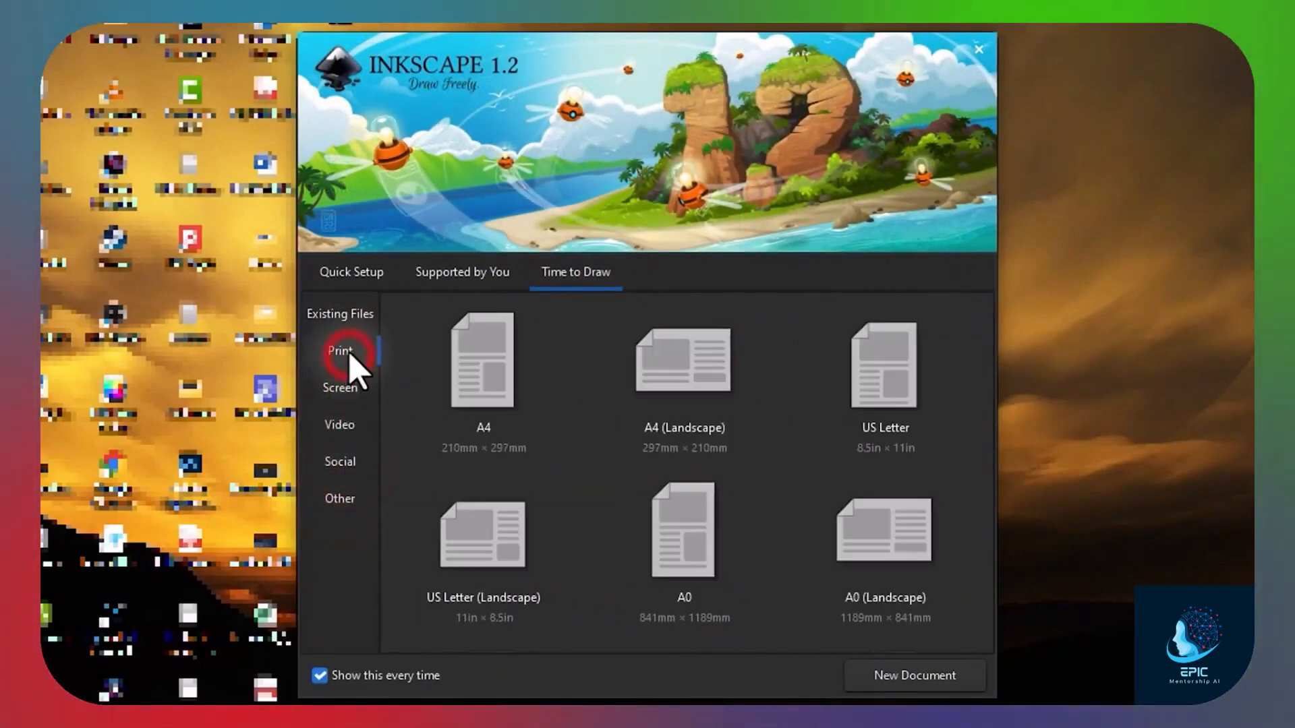
double_click(713, 371)
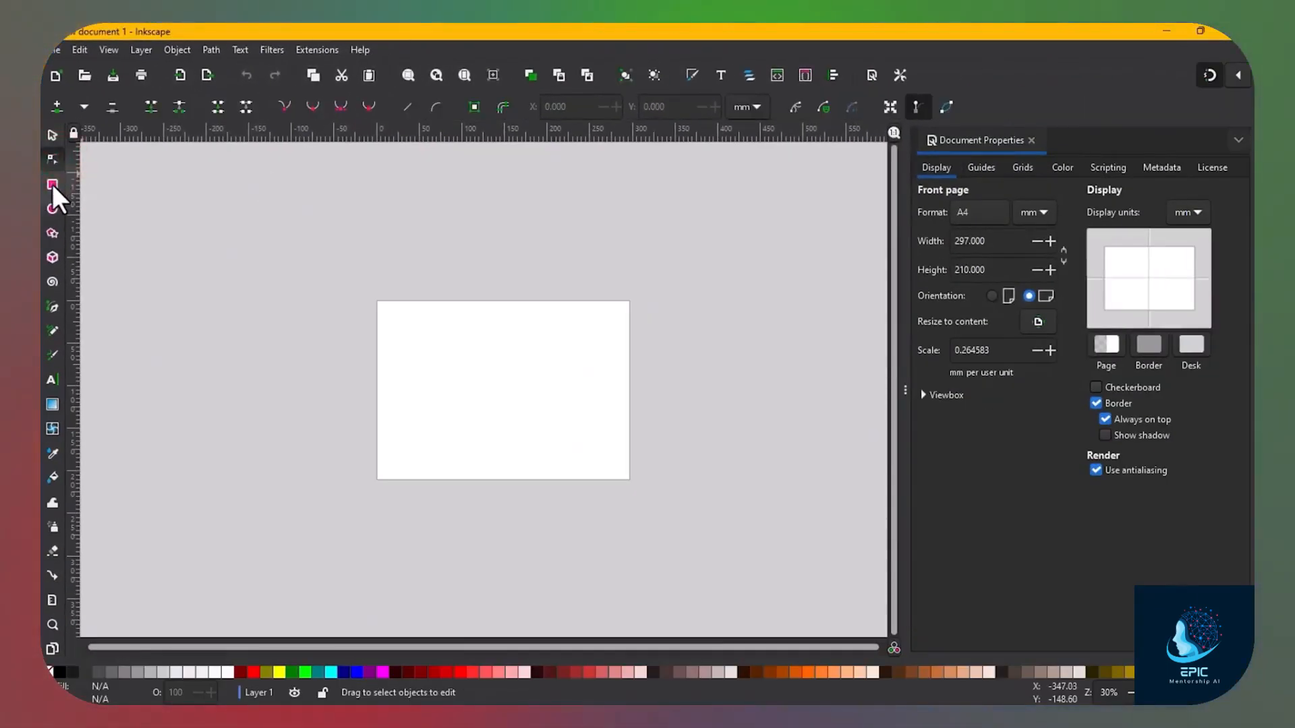
- Hide the canvas rulers and show them again
left_click(52, 258)
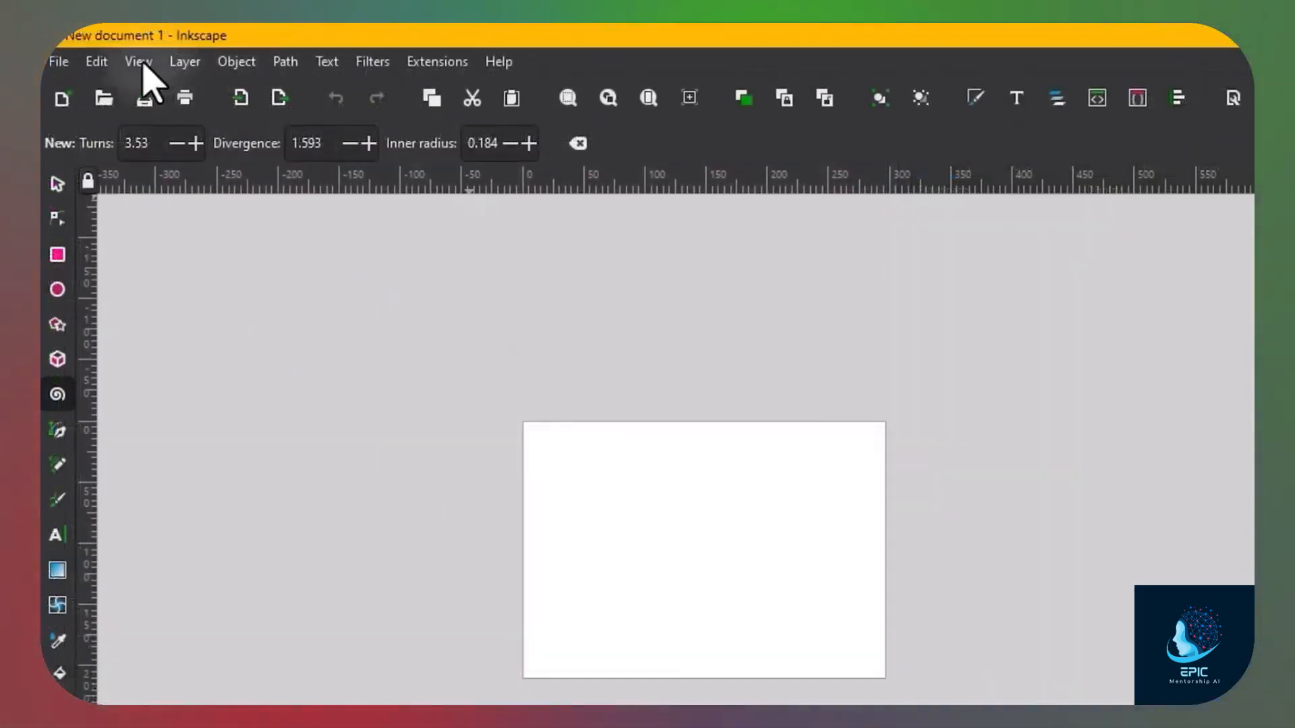
left_click(140, 62)
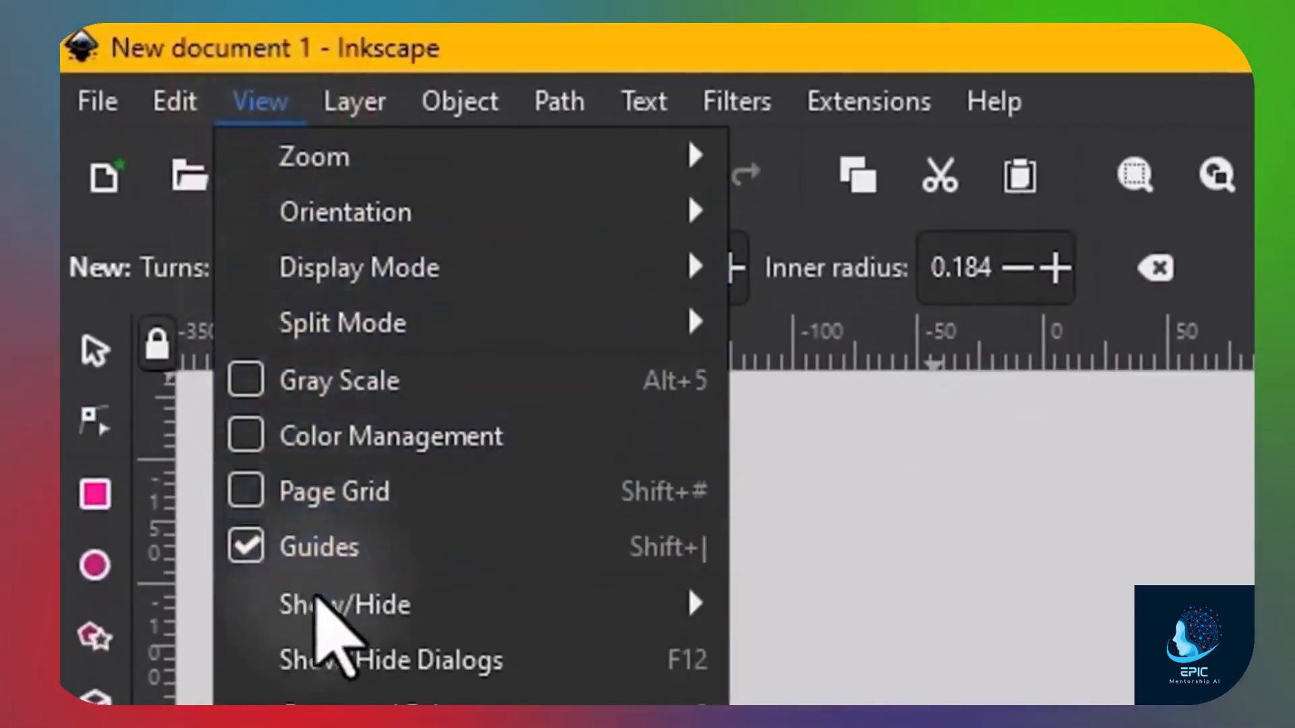
mouse_move(548, 604)
left_click(786, 317)
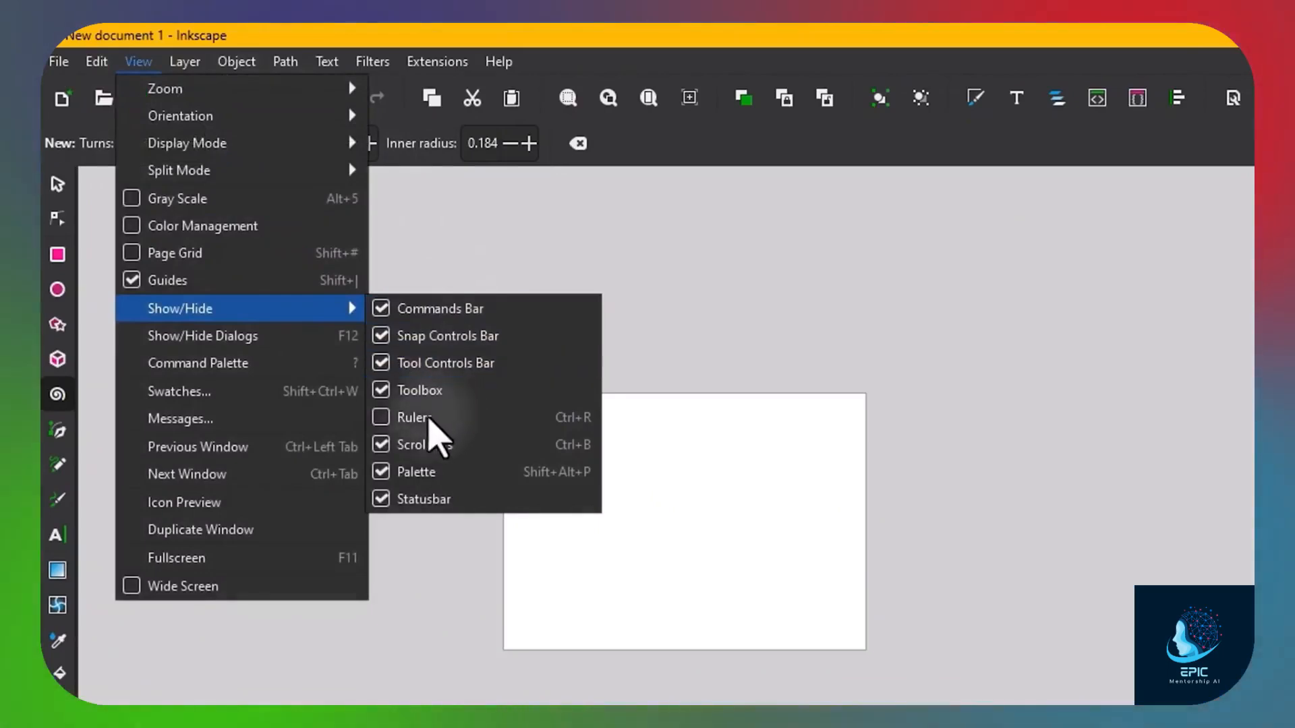
left_click(374, 421)
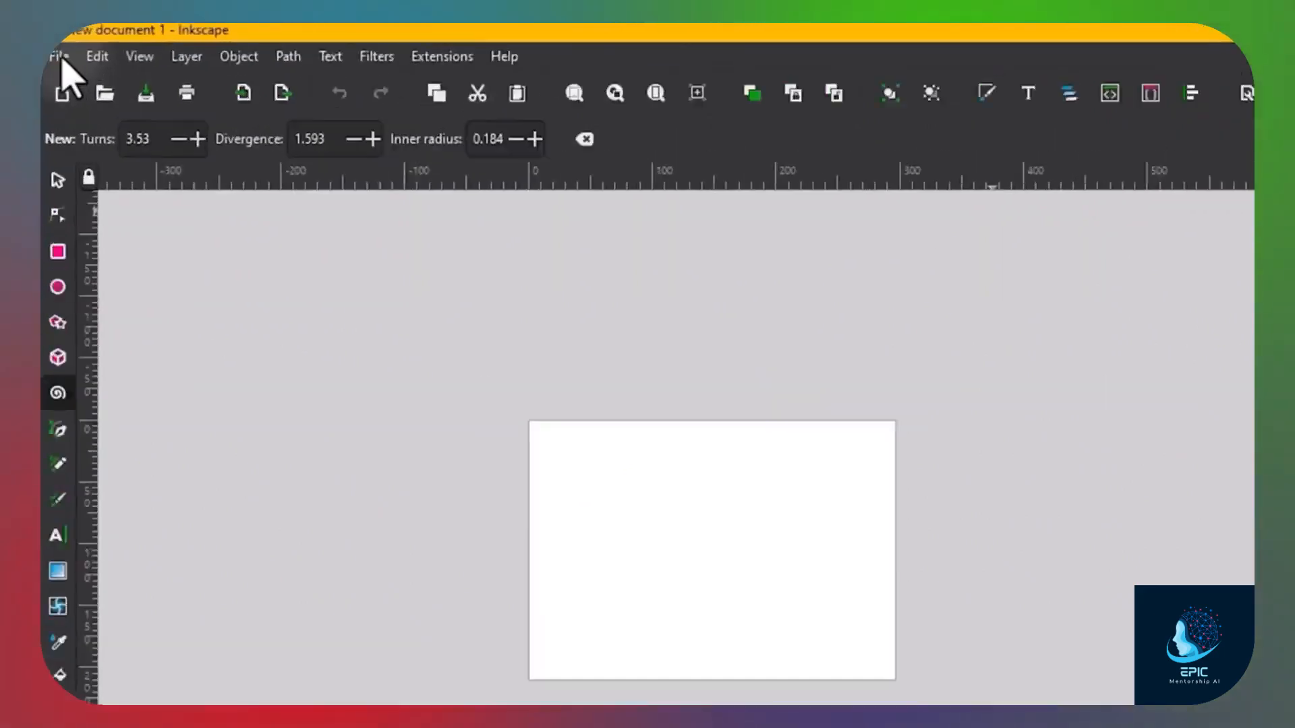
- Open the document properties and look through the available page formats
left_click(54, 51)
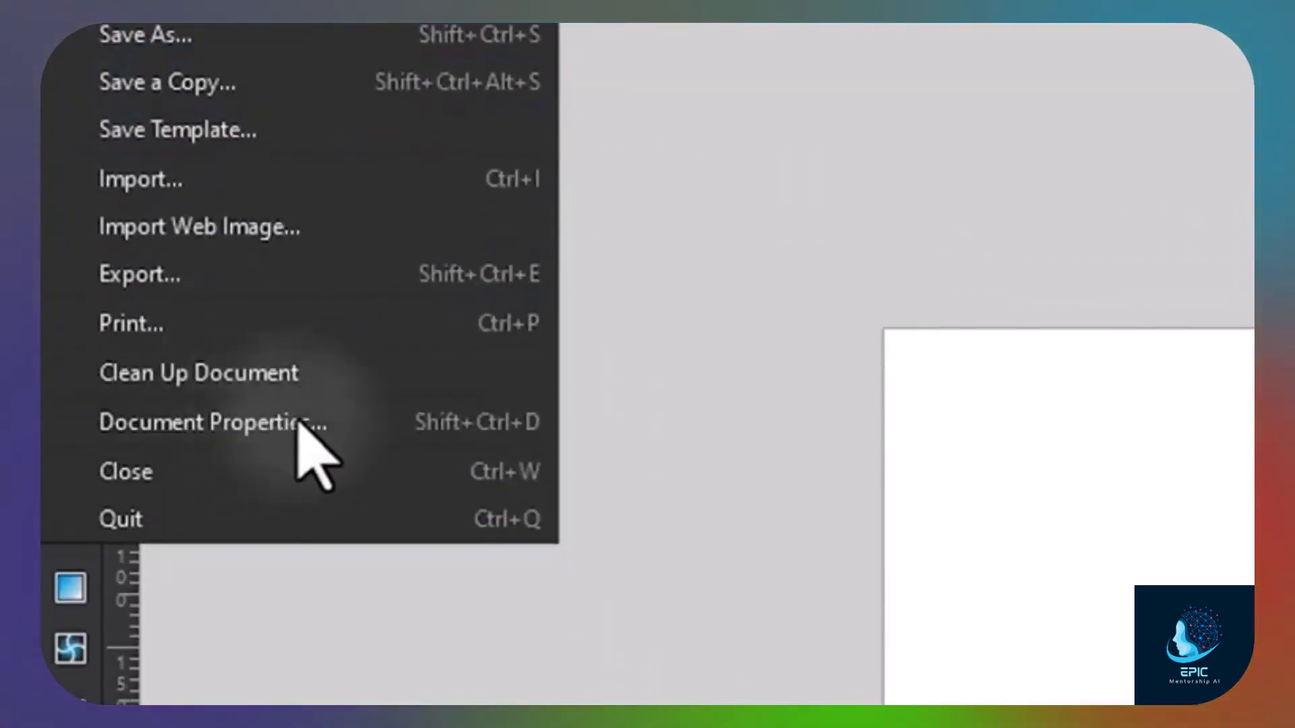
left_click(312, 424)
left_click(919, 151)
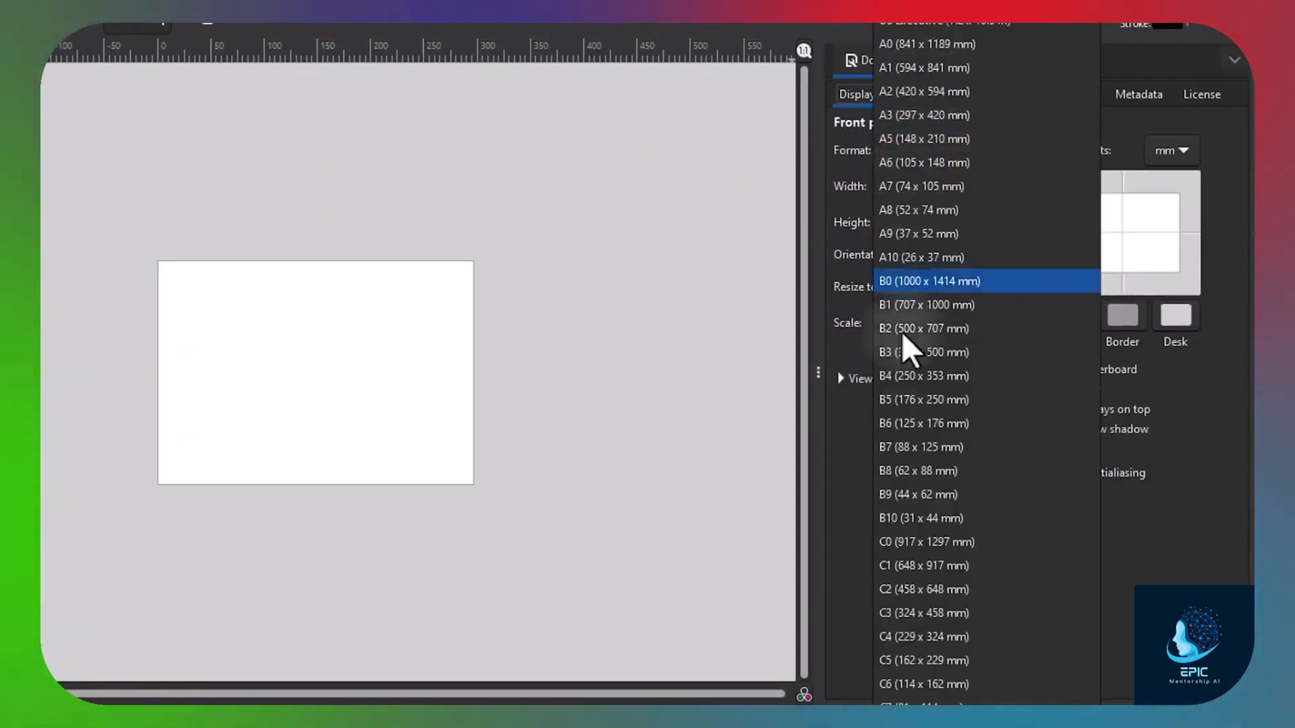
left_click(836, 465)
- Examine the page width, height, orientation and display unit settings, keeping the landscape orientation
left_click(922, 186)
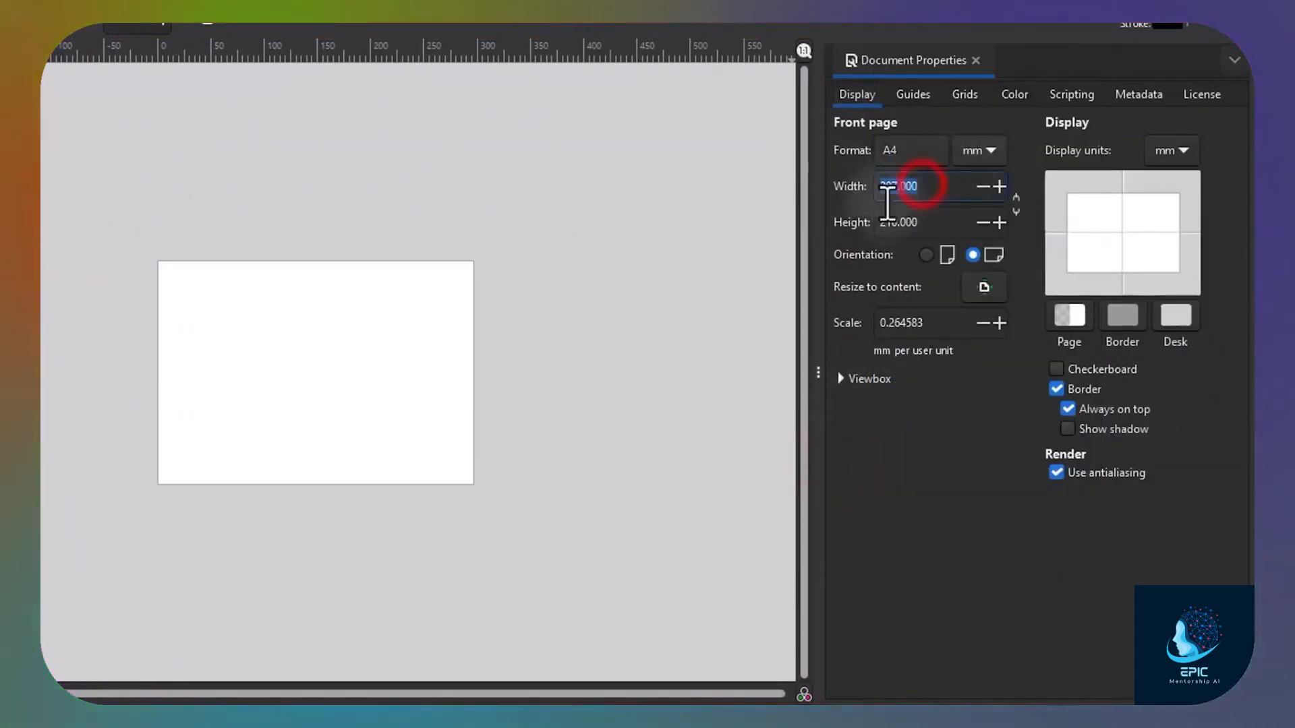
left_click(923, 222)
left_click(925, 254)
left_click(972, 255)
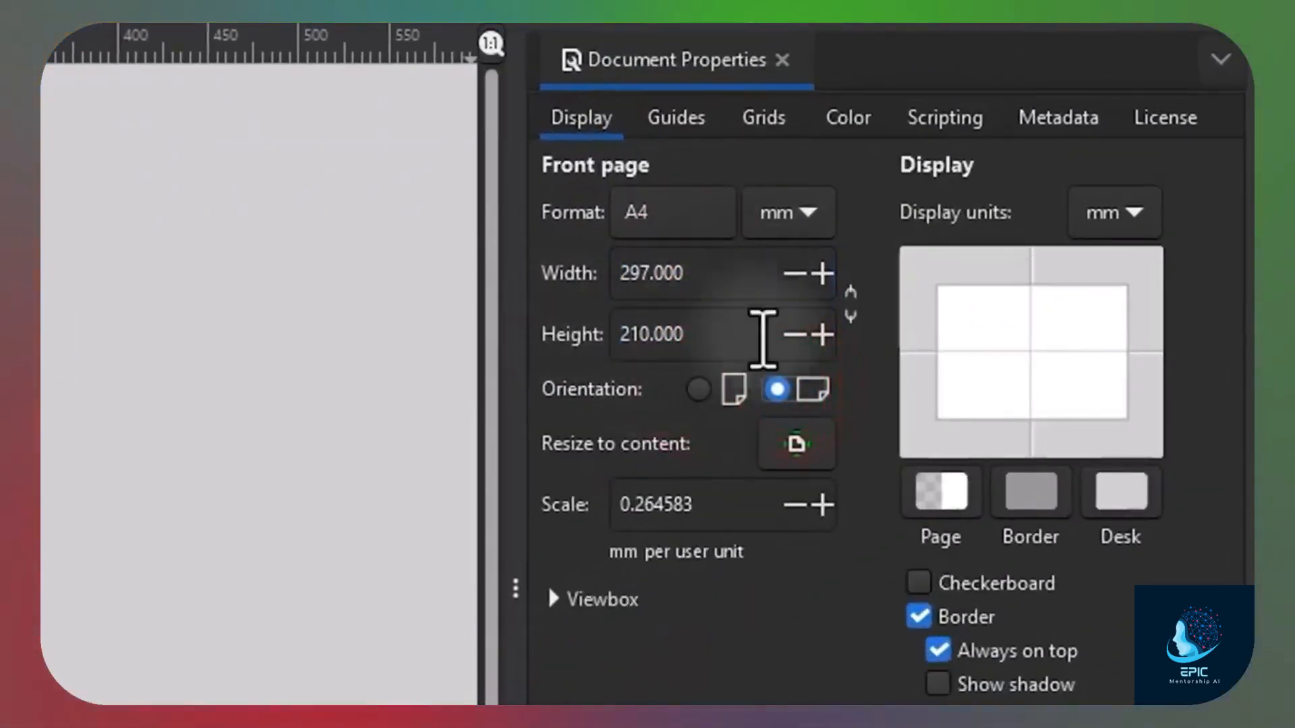
left_click(1188, 251)
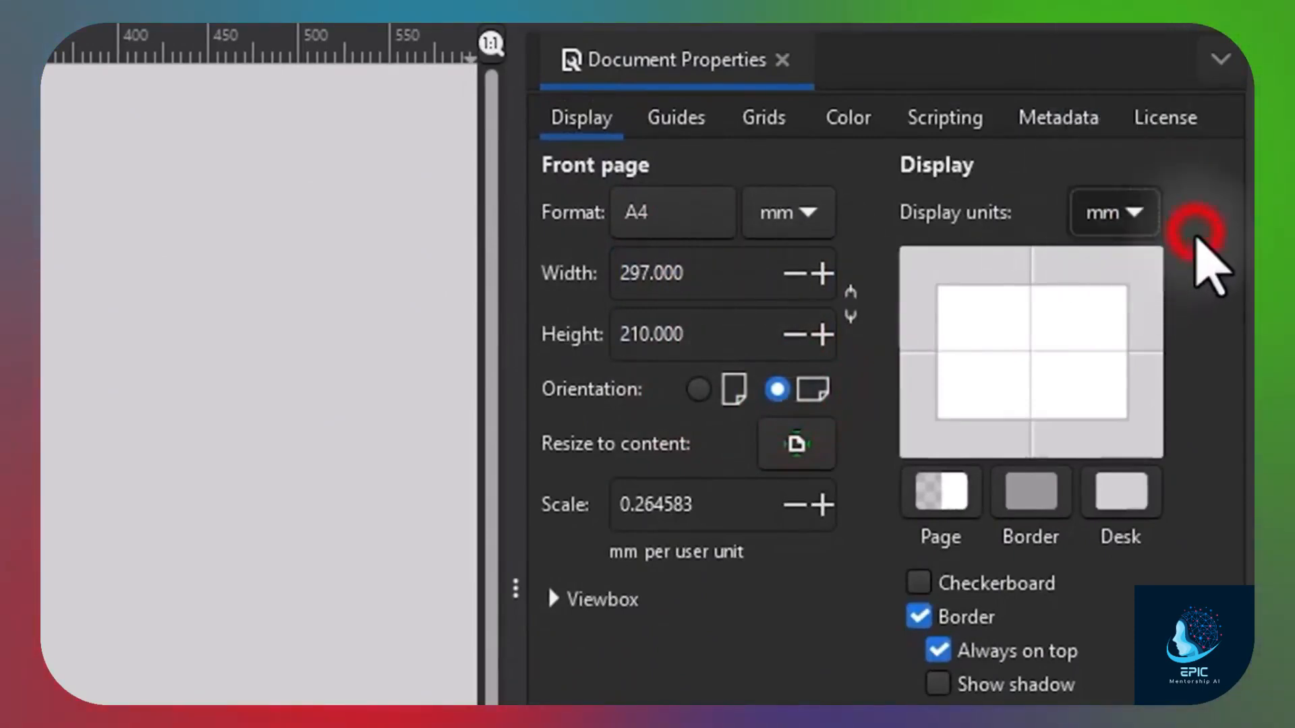
- Adjust the red channel of the page background color and fine-tune the desk color
left_click(962, 488)
left_click_drag(685, 281, 742, 295)
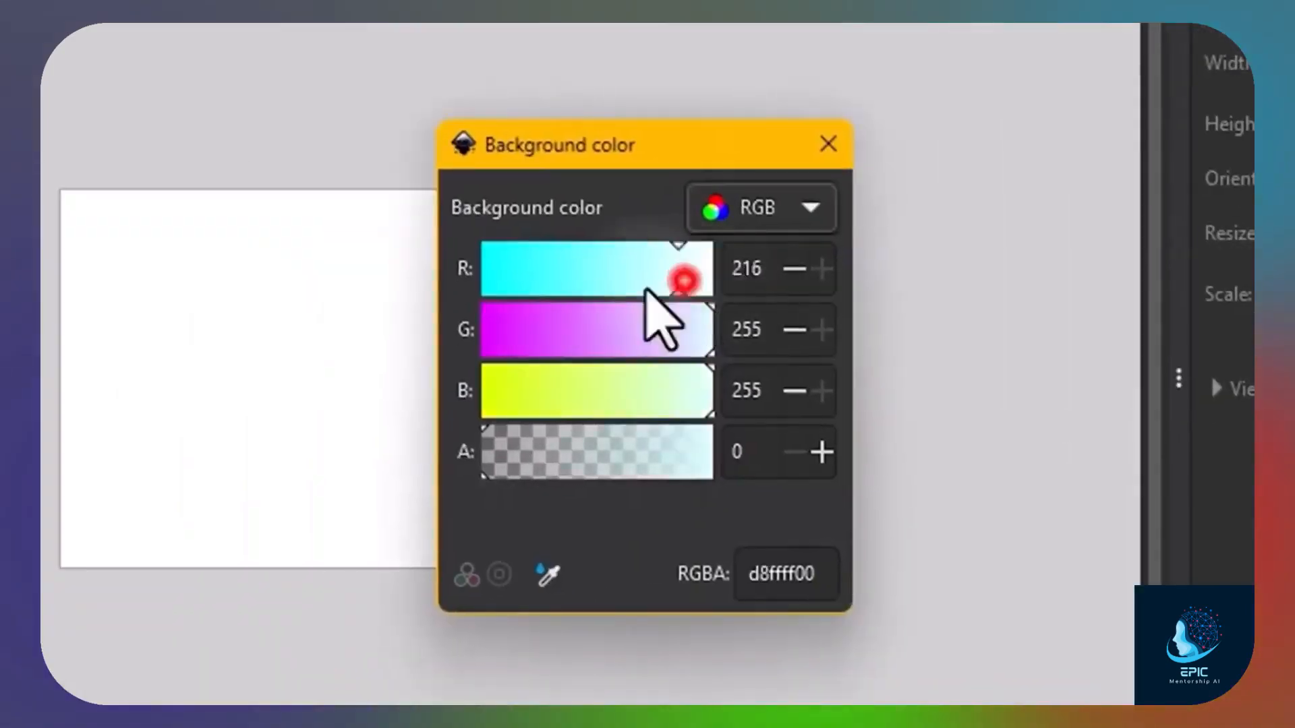
left_click(836, 136)
left_click(1251, 553)
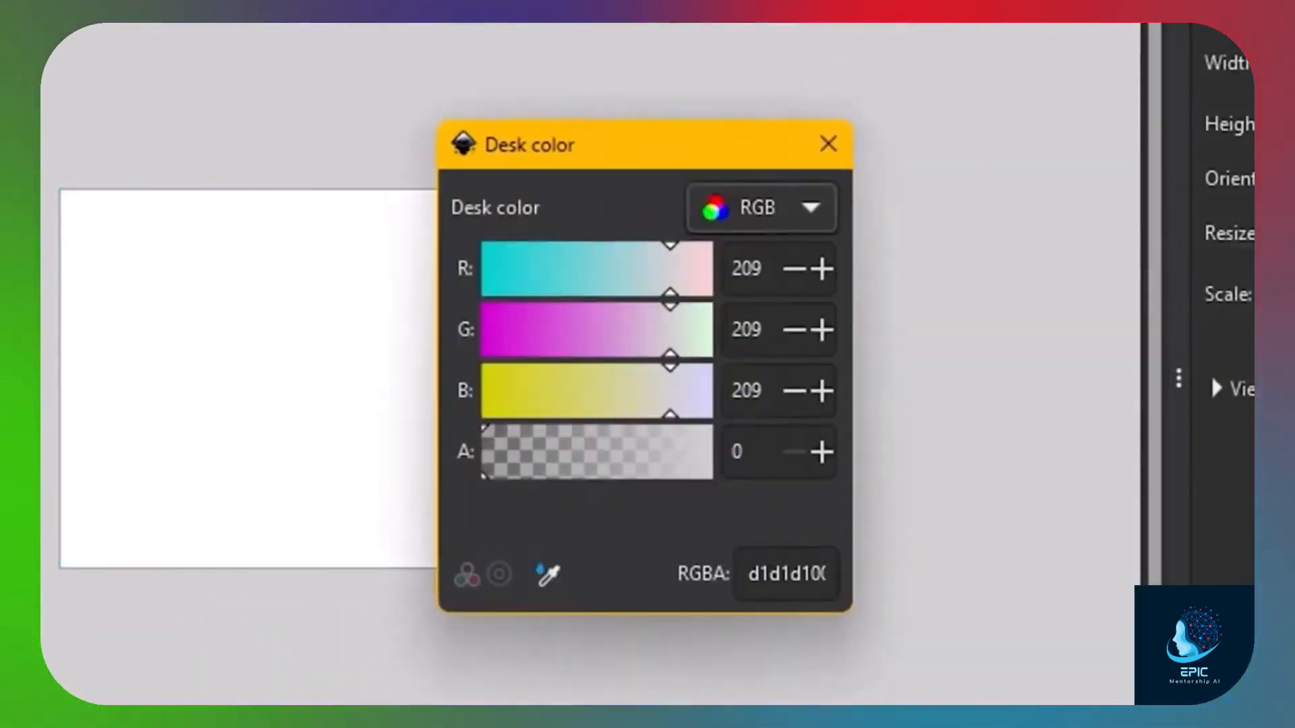
mouse_move(669, 341)
left_mouse_down()
mouse_move(617, 349)
mouse_move(673, 362)
left_mouse_up()
left_click(828, 143)
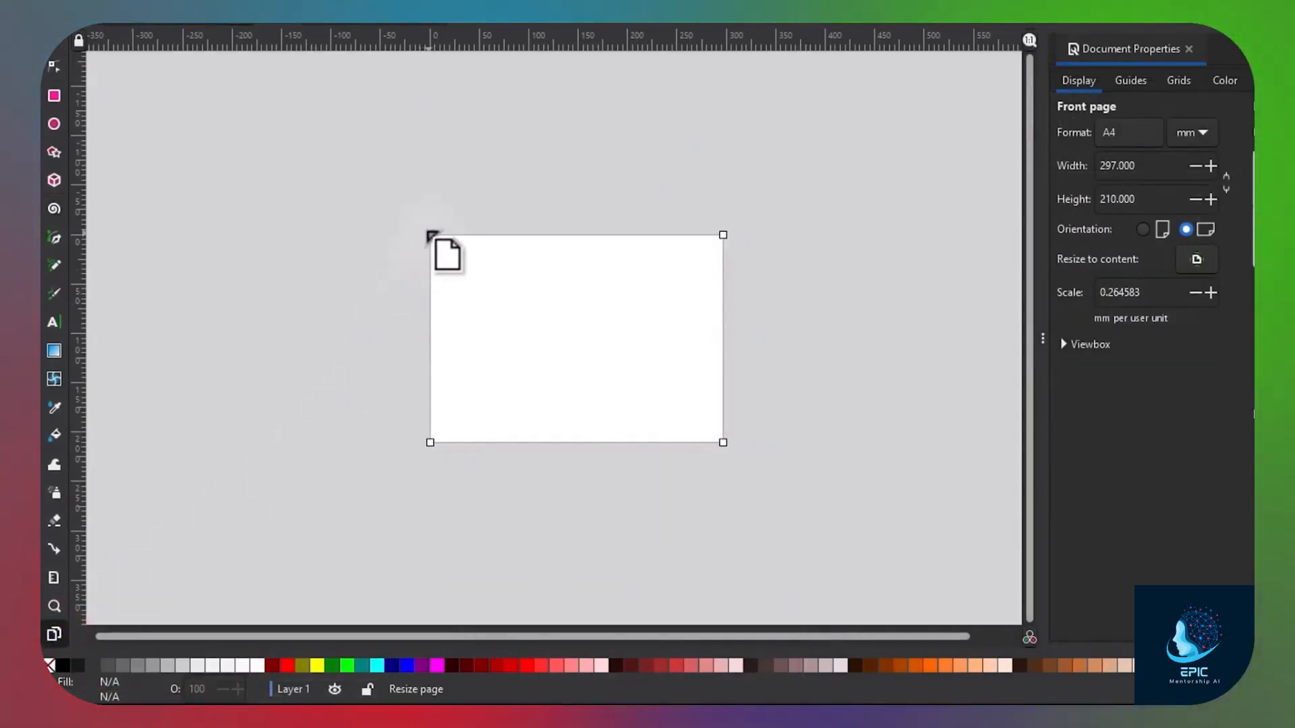
- Enlarge the page by moving its upper-left corner outward with the Pages tool
left_click_drag(451, 272, 333, 193)
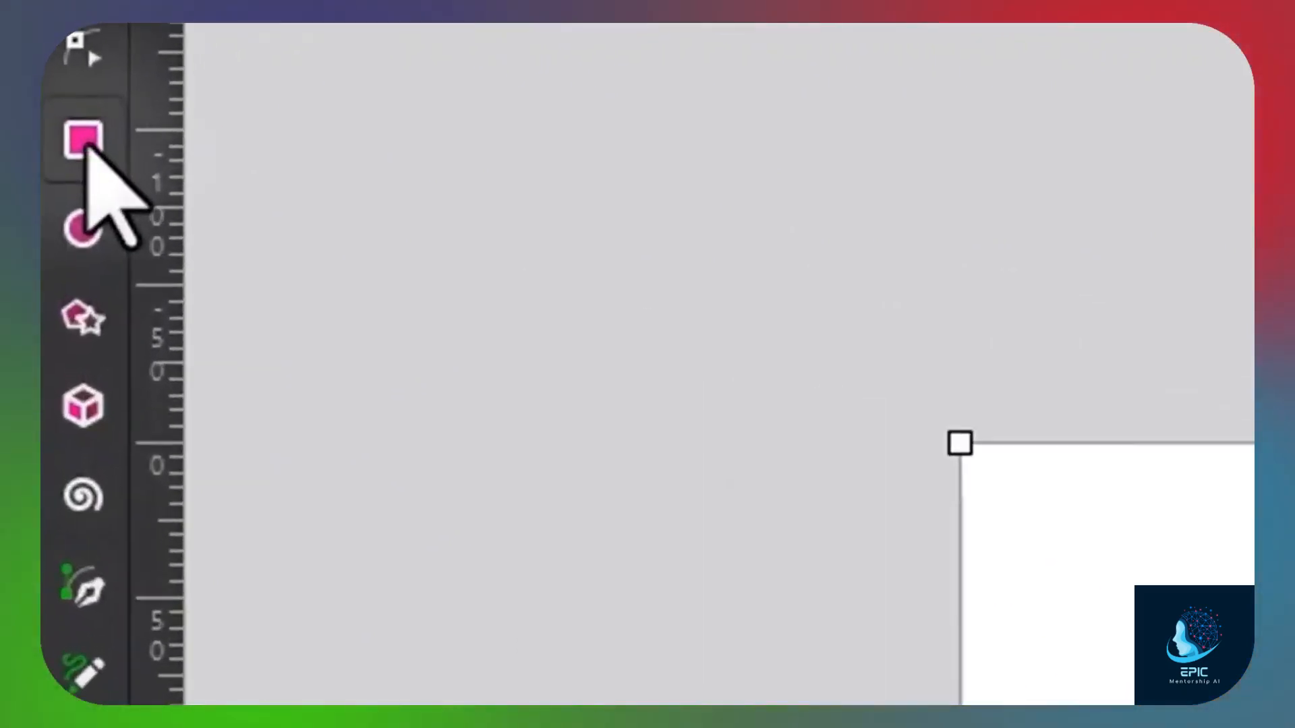
- Draw a rectangle about 43 mm wide and 27 mm high near the page's upper-left corner
left_click(87, 143)
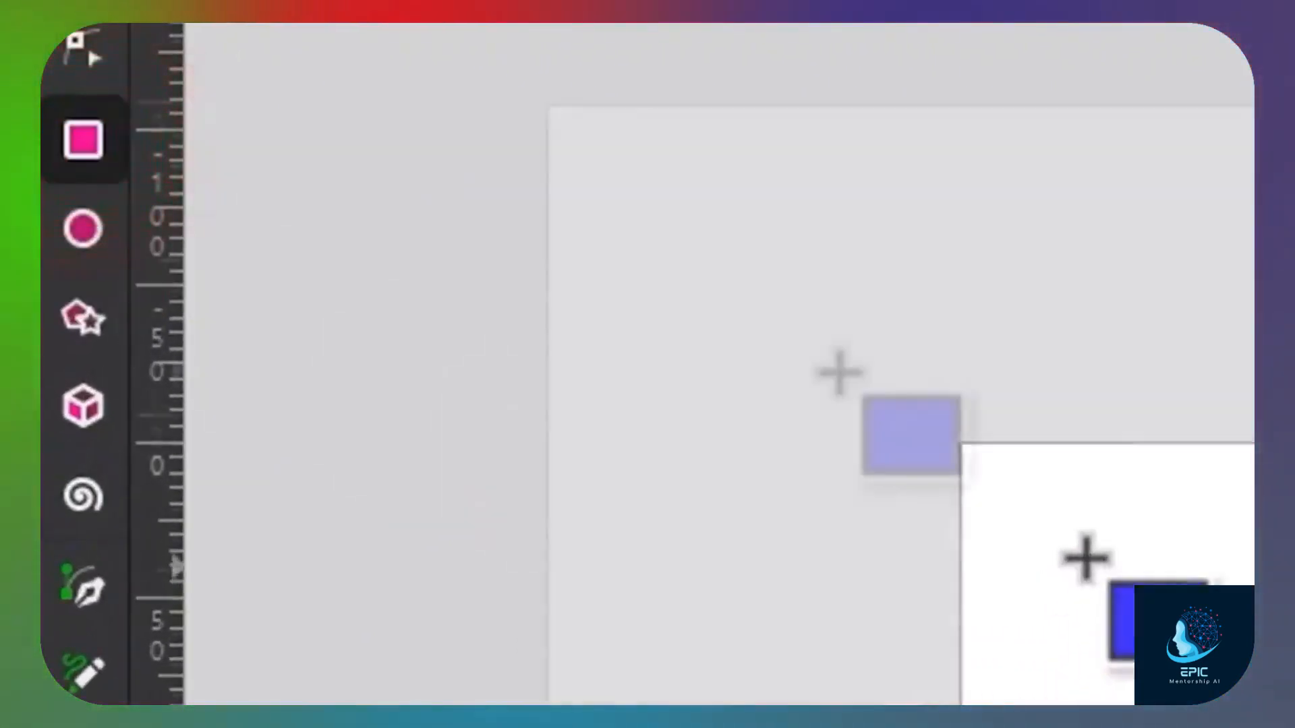
left_click_drag(454, 256, 742, 434)
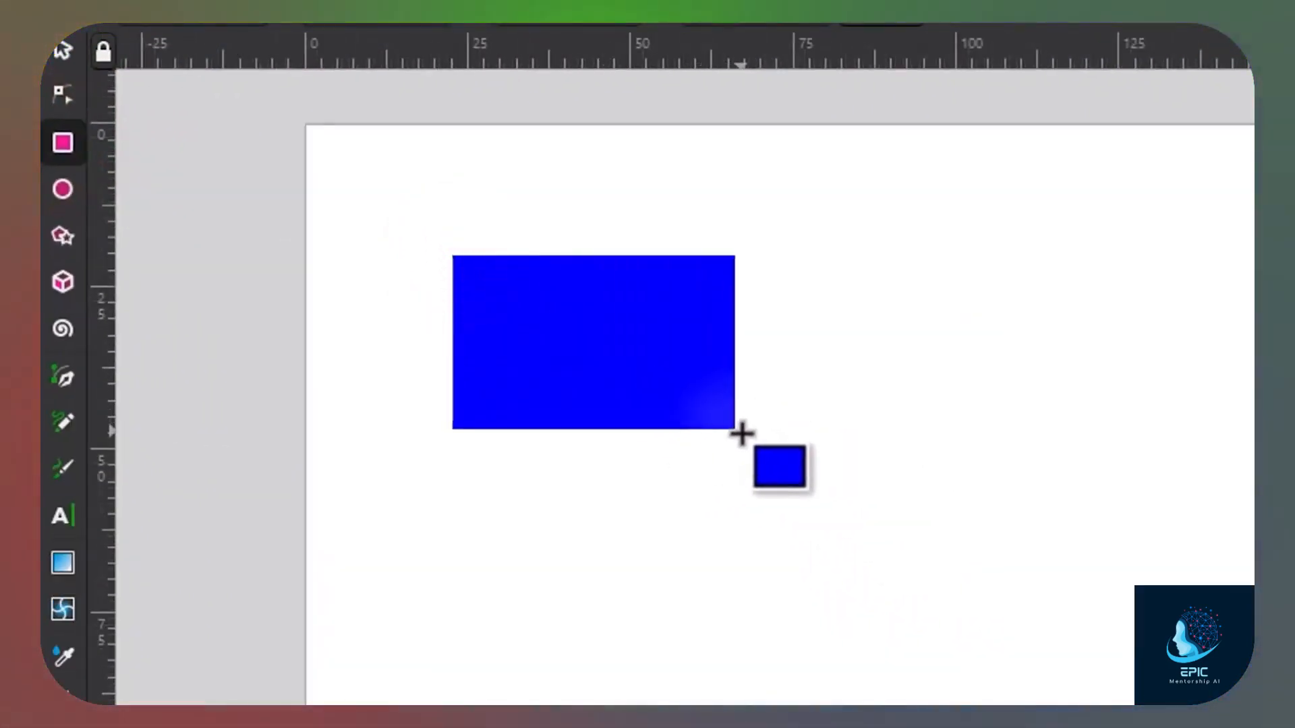
- Draw a red five-pointed star about 40 mm wide beside the blue rectangle and a 3D box below the rectangle
left_click(62, 242)
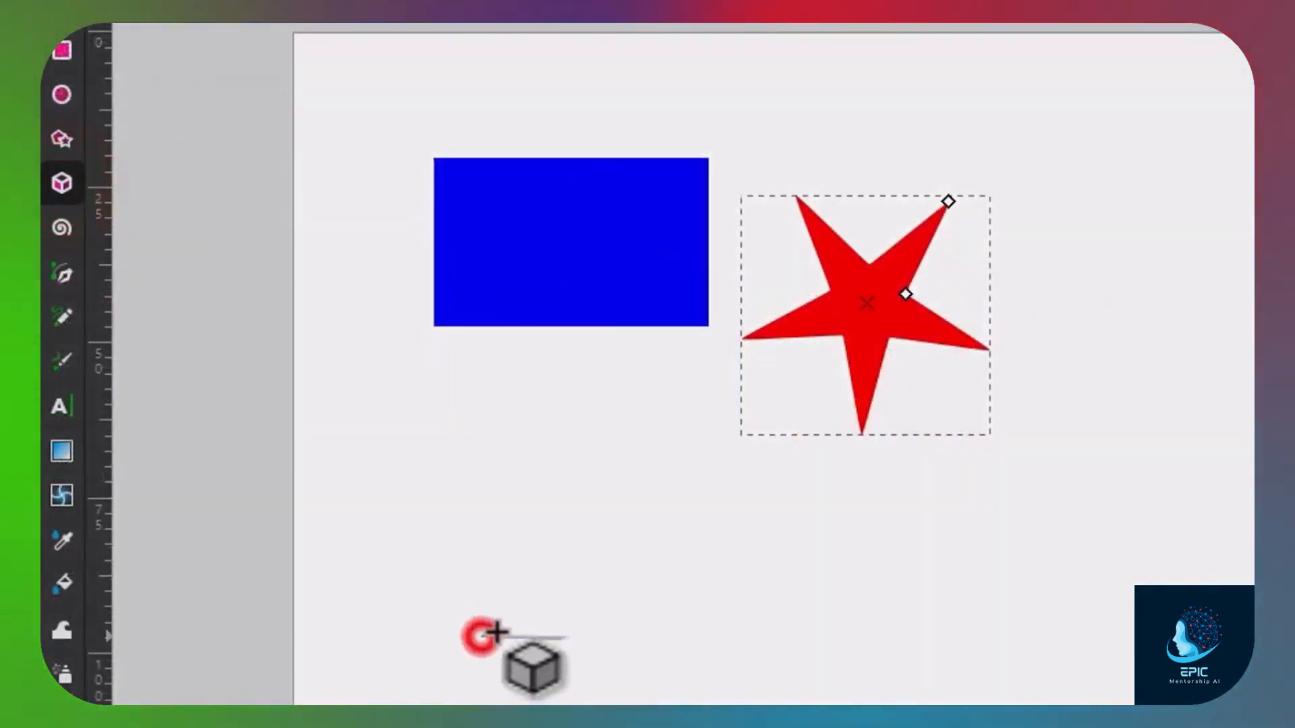
mouse_move(575, 583)
left_mouse_down()
mouse_move(572, 520)
mouse_move(590, 470)
left_mouse_up()
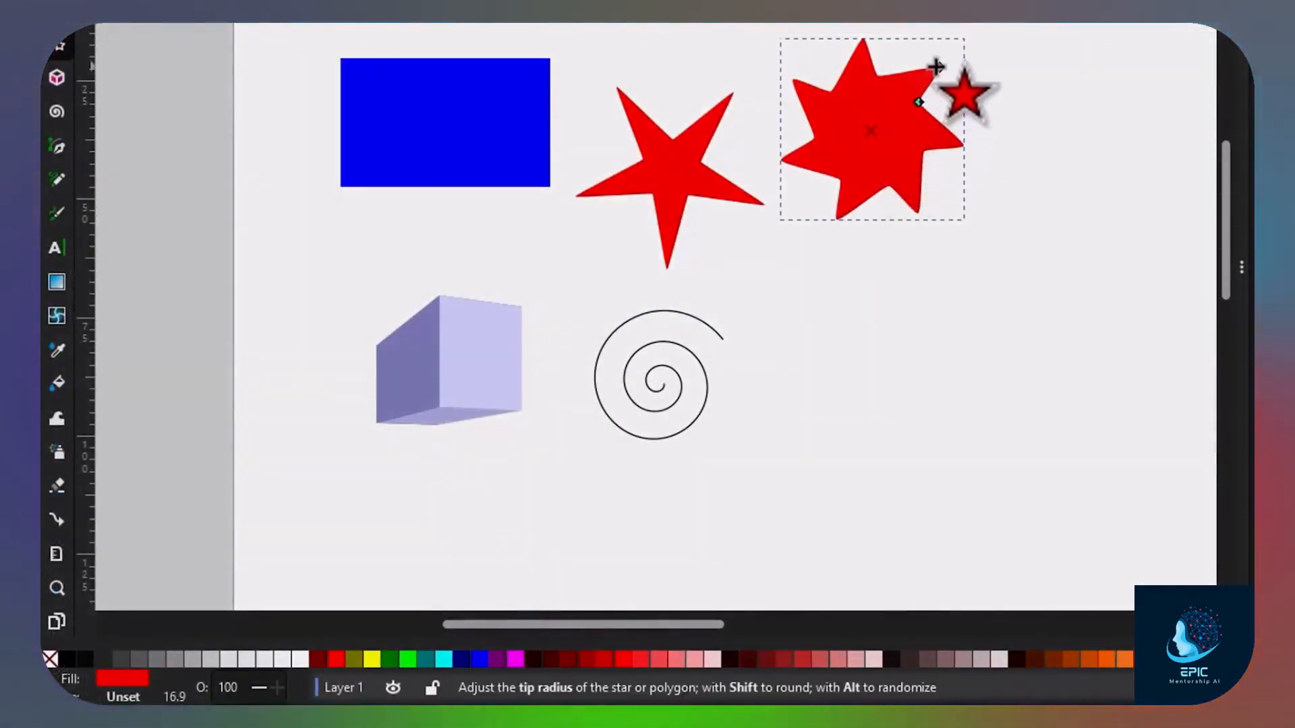
left_click(520, 150)
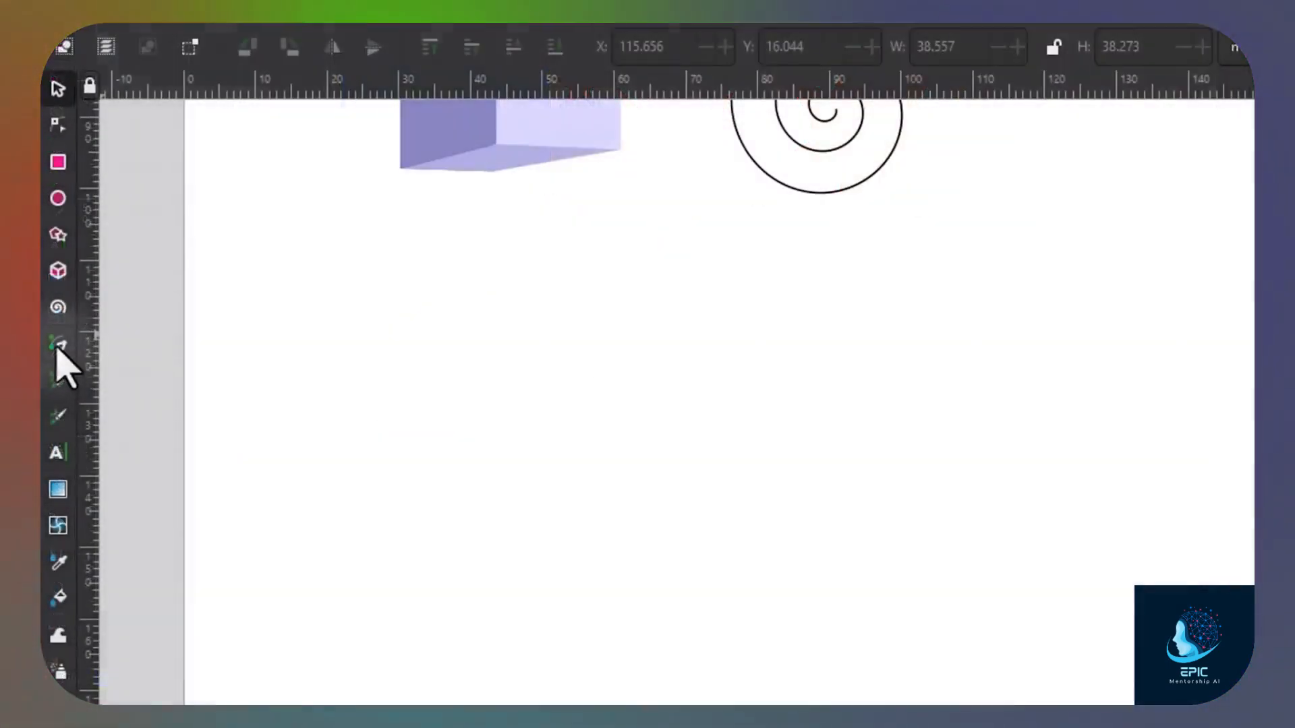
- Draw a closed Bezier shape about 41 mm wide below the 3D box, combining straight edges with smooth curves
left_click(58, 378)
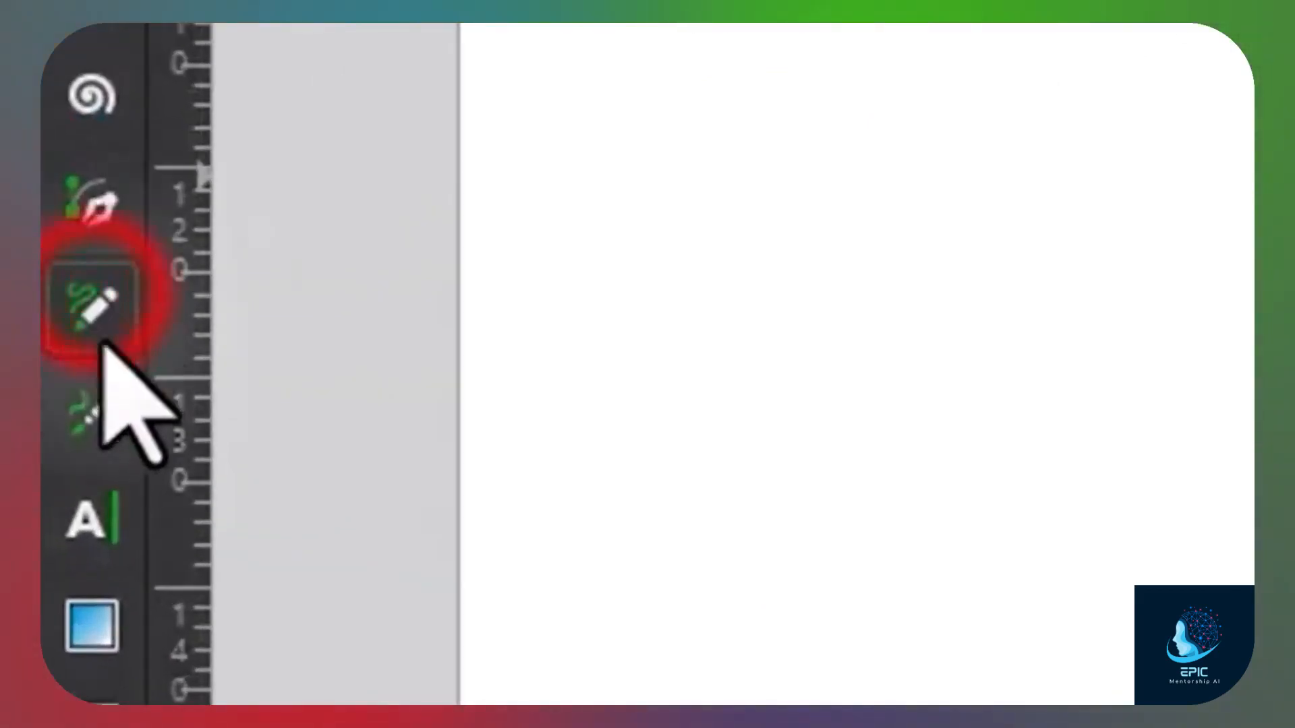
mouse_move(1107, 58)
left_mouse_down()
mouse_move(957, 279)
mouse_move(918, 245)
mouse_move(623, 363)
left_mouse_up()
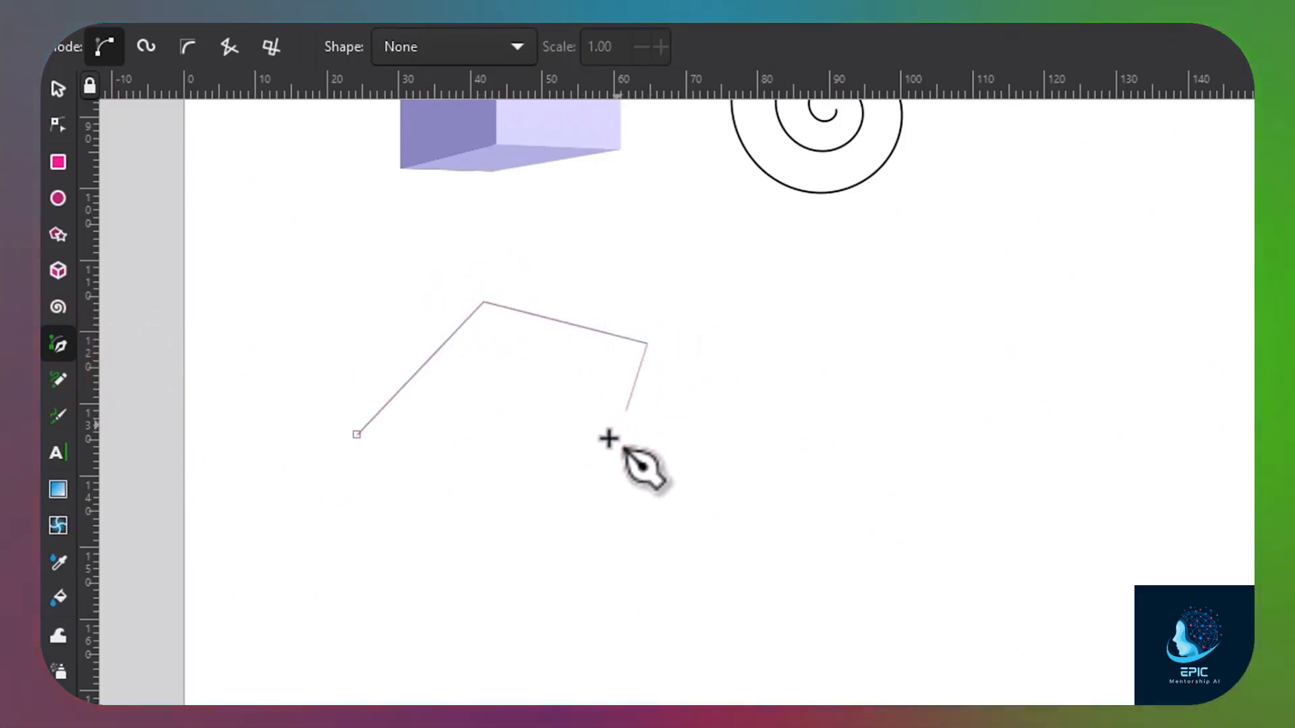
left_click_drag(590, 459, 529, 488)
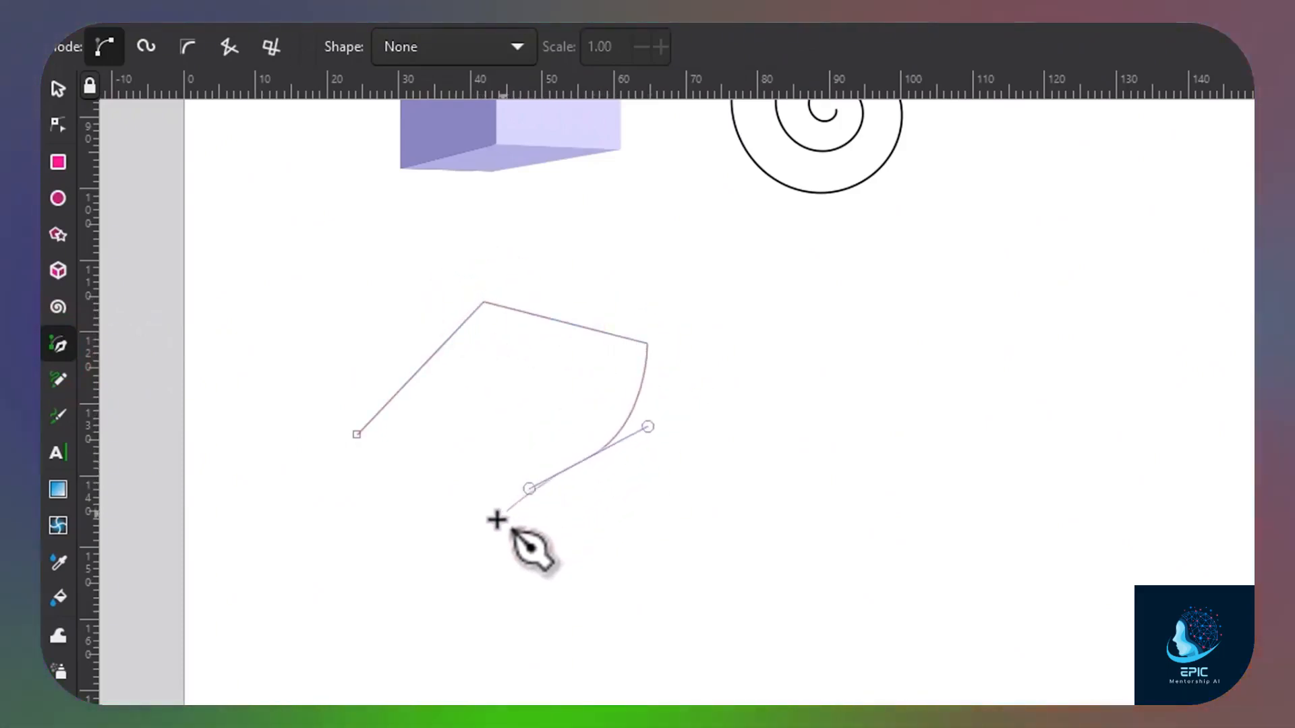
left_click(462, 566)
left_click_drag(462, 567, 466, 615)
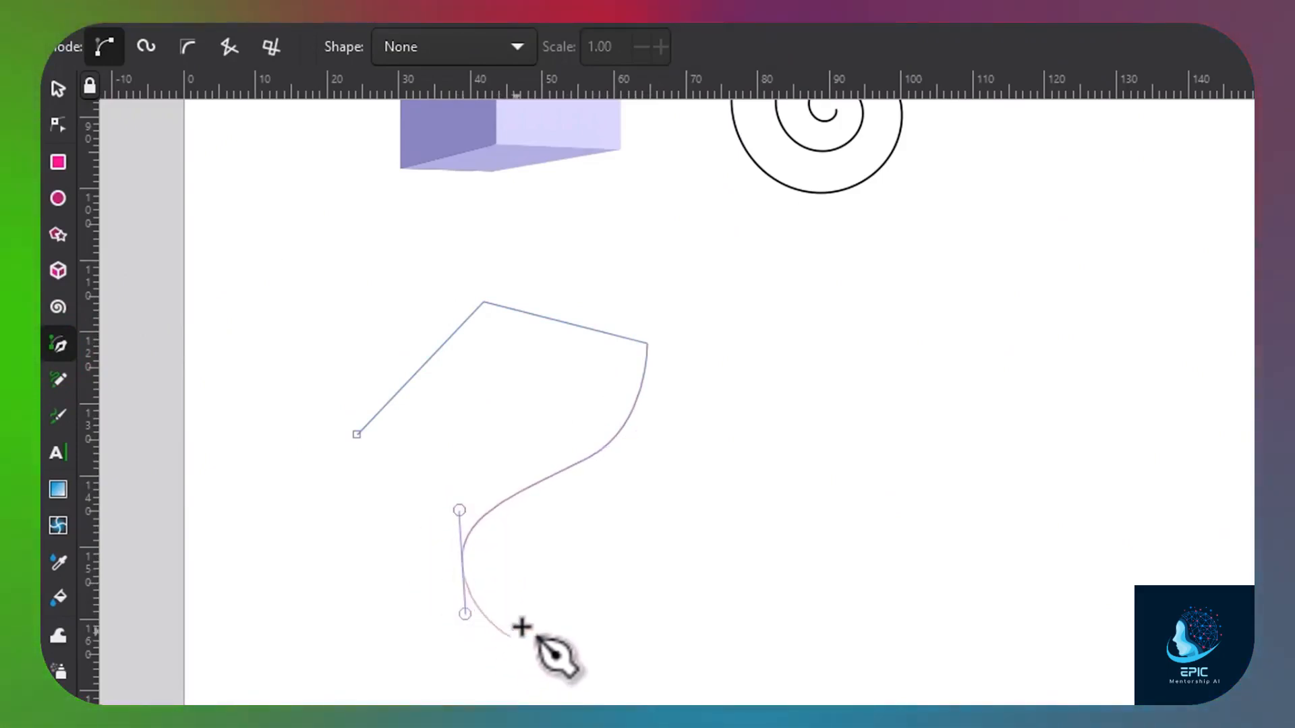
left_click(357, 436)
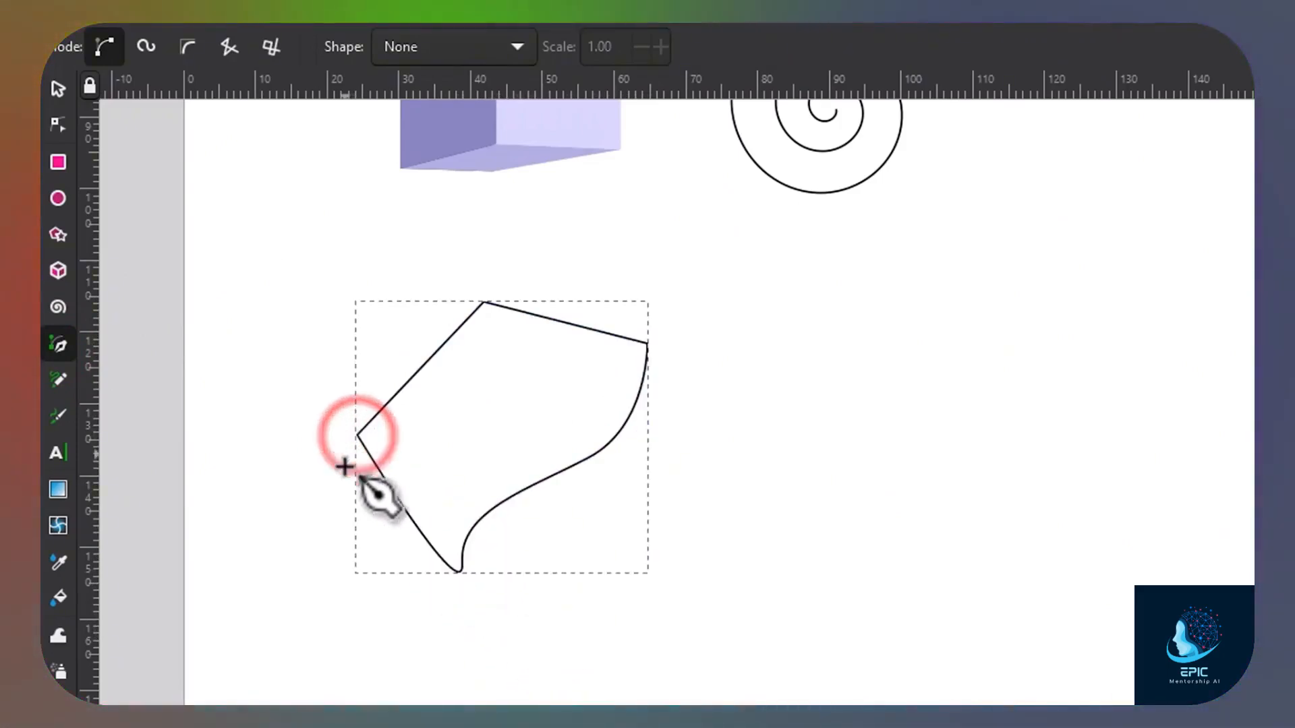
- Draw an open Bezier path of straight and curved segments about 37 mm wide, and a Spiro path beside it
left_click_drag(589, 550, 533, 561)
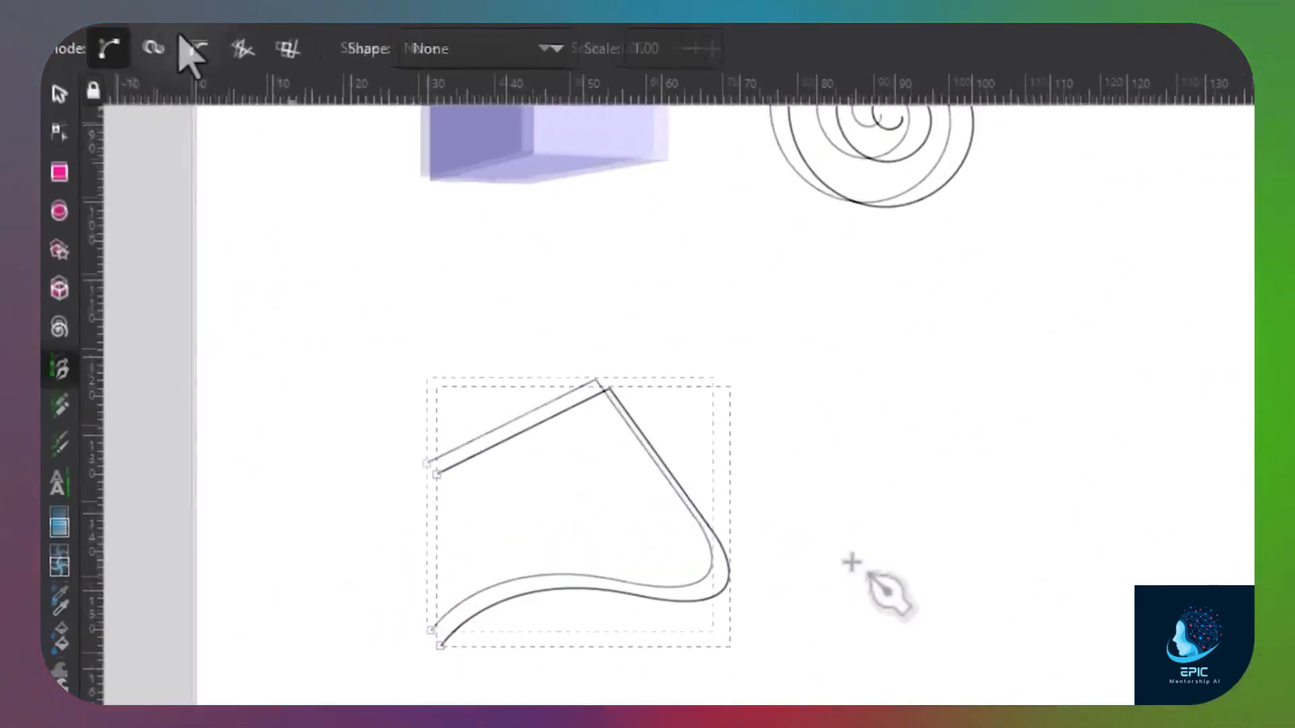
left_click(154, 47)
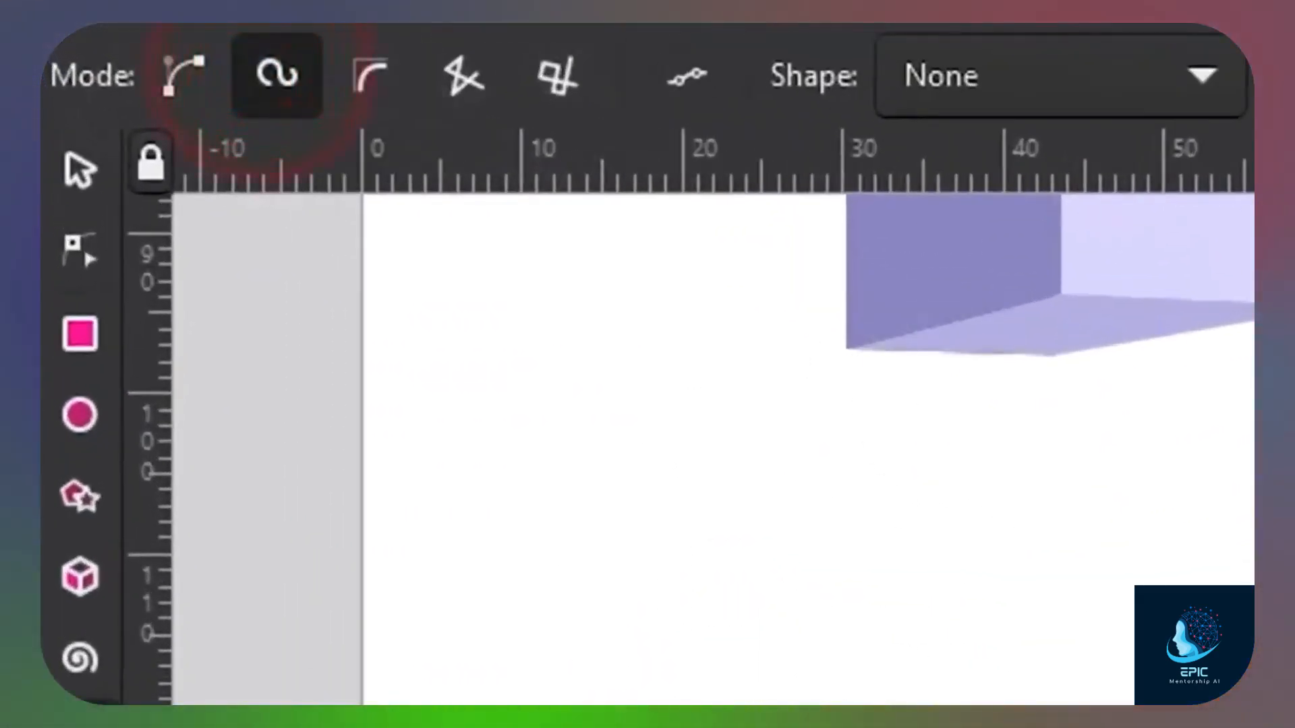
left_click(984, 340)
left_click(1034, 450)
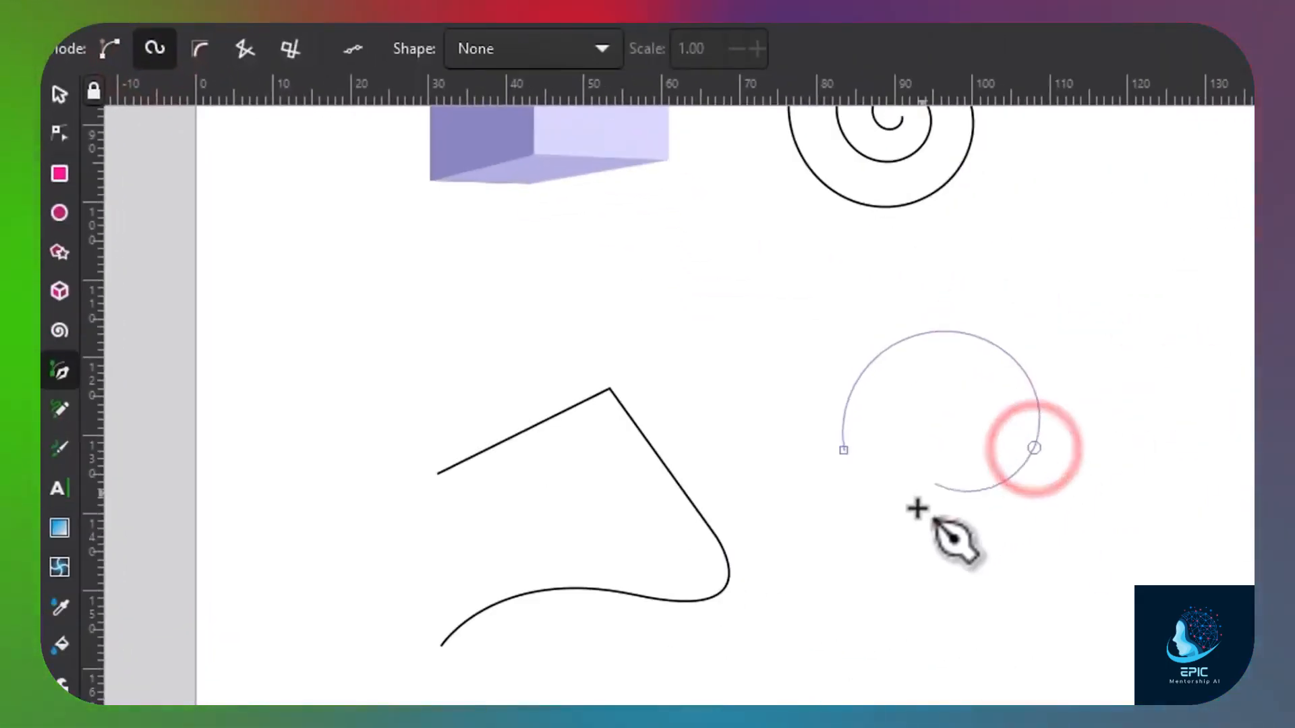
left_click(931, 547)
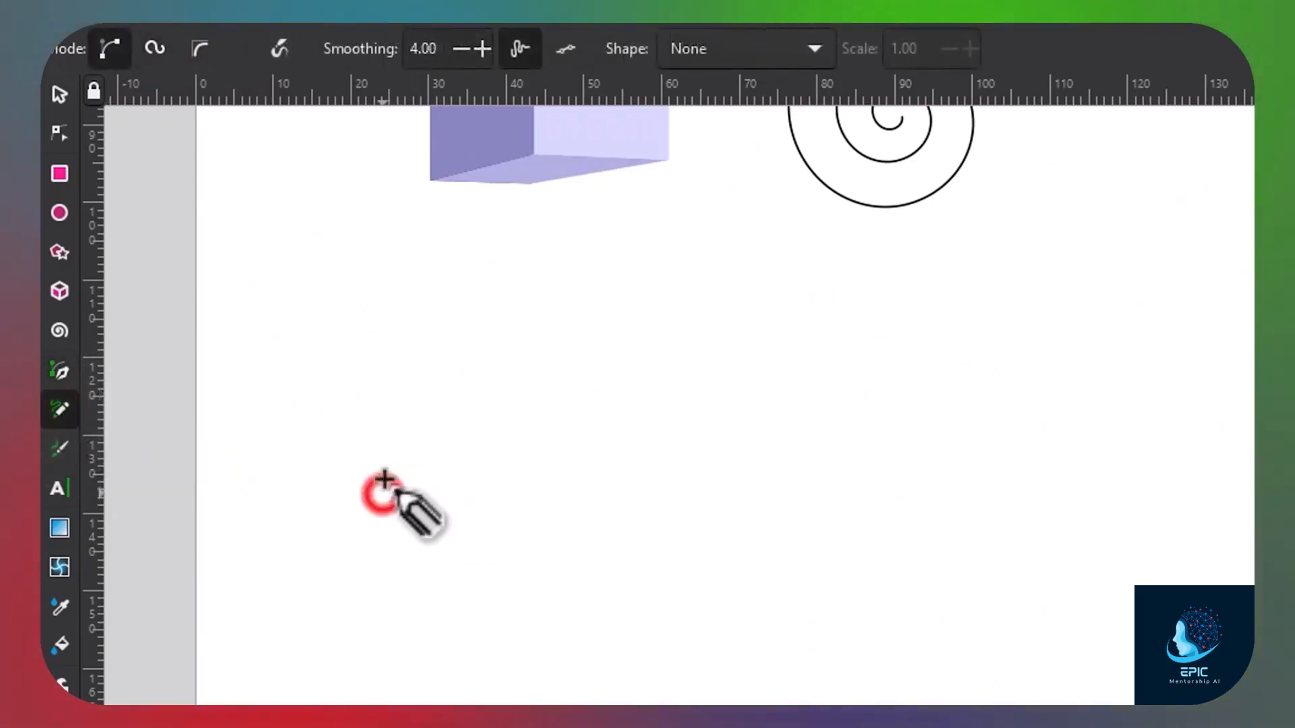
- Draw a wavy freehand line with the Pencil tool and red calligraphic strokes 2 mm wide beside it
mouse_move(570, 368)
left_mouse_down()
mouse_move(638, 410)
mouse_move(776, 369)
left_mouse_up()
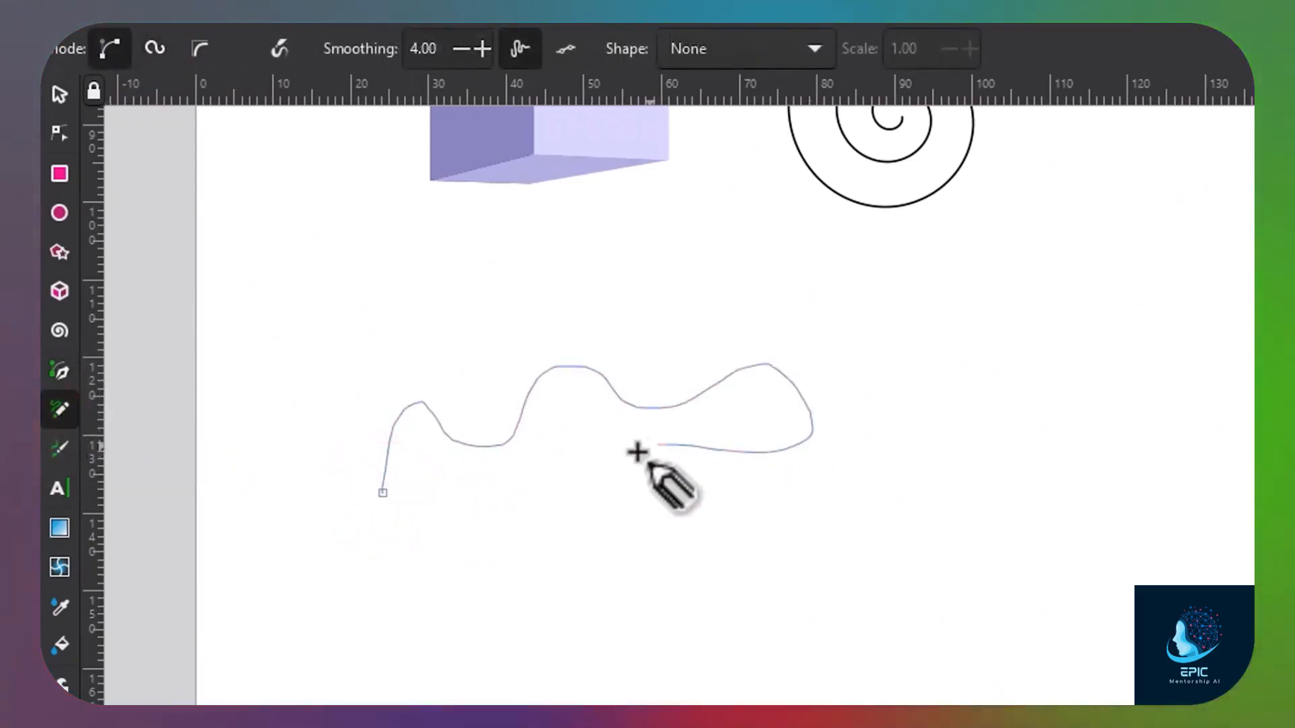
left_click_drag(572, 504, 575, 504)
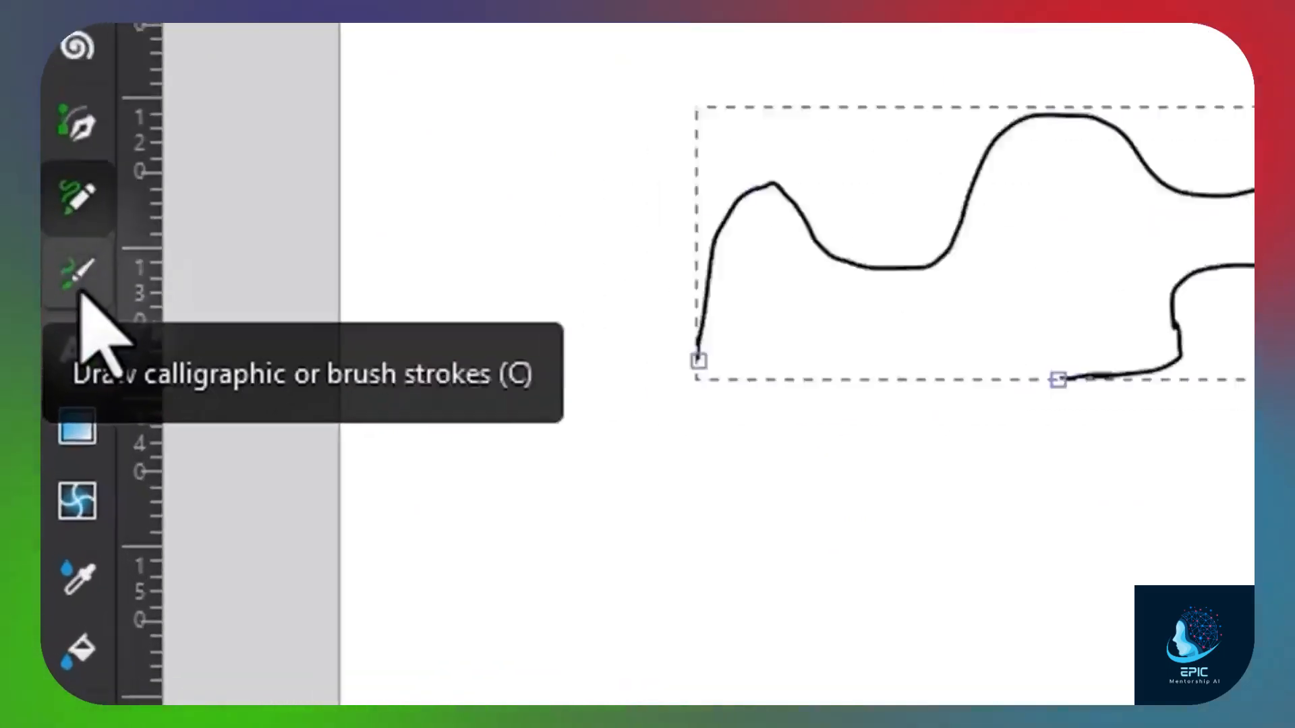
left_click(81, 294)
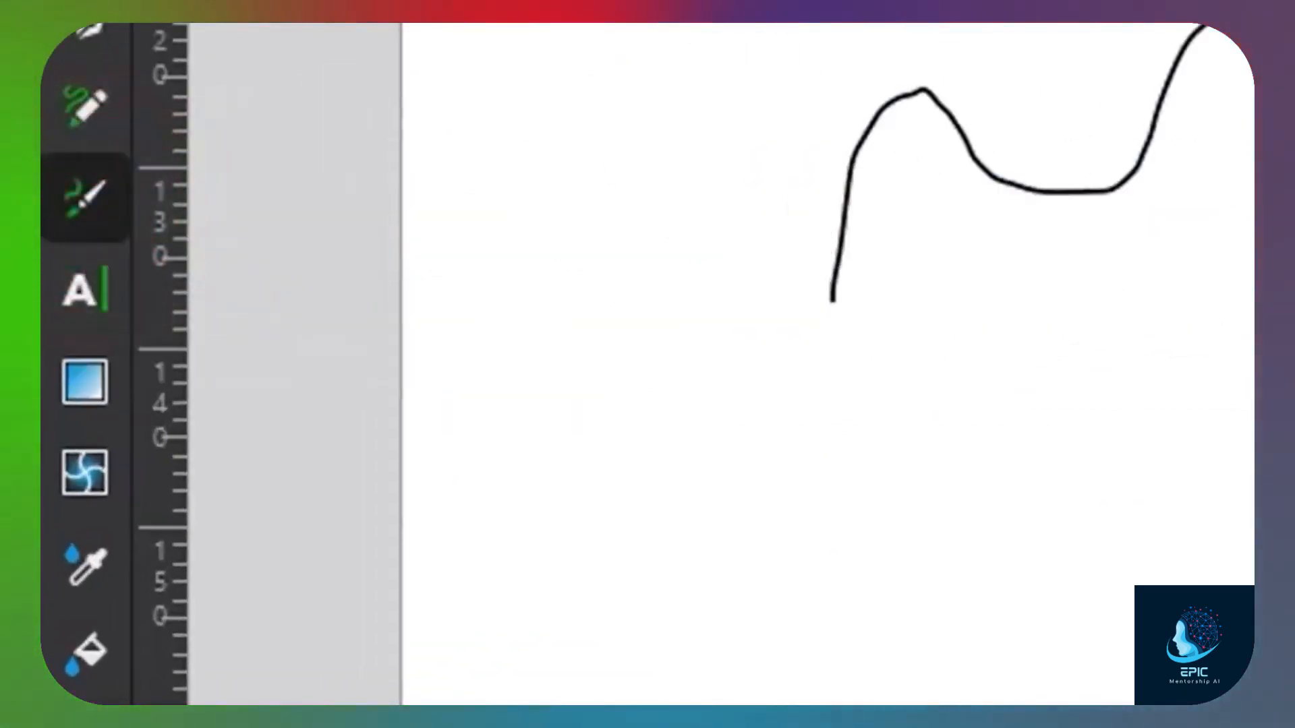
left_click_drag(1254, 227, 858, 448)
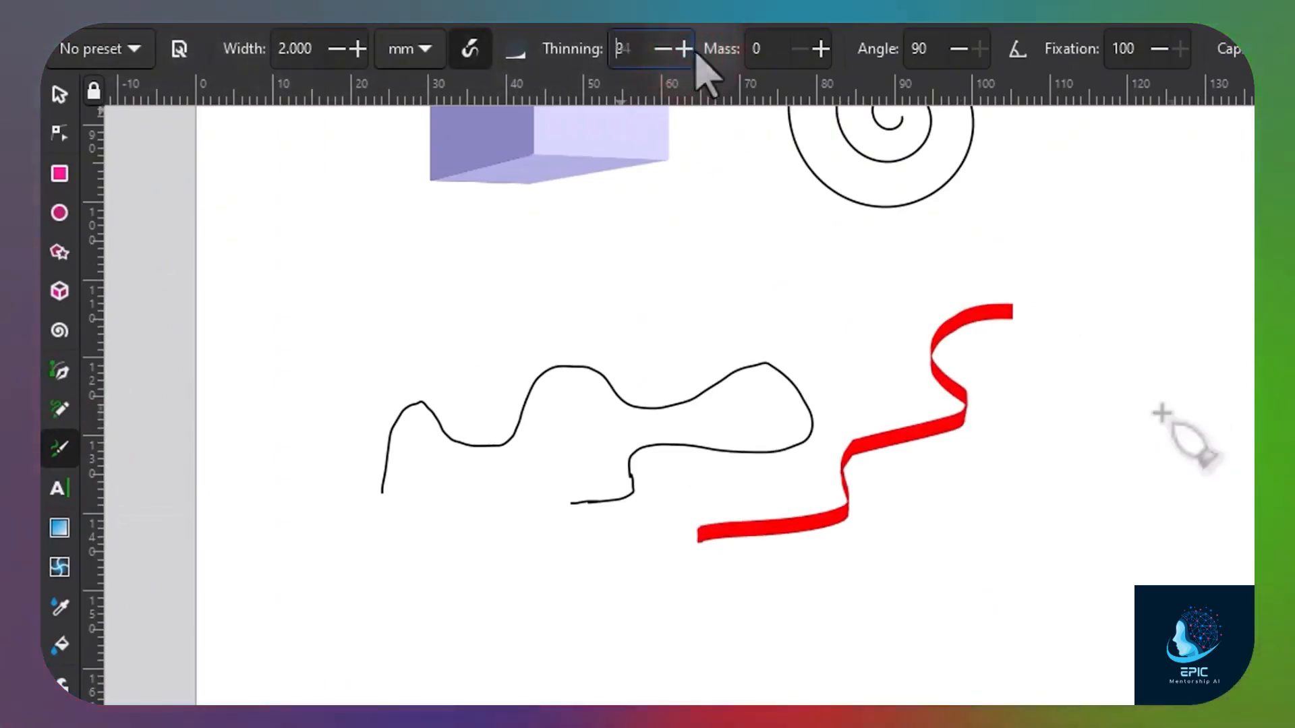
mouse_move(1136, 385)
left_mouse_down()
mouse_move(1132, 460)
mouse_move(1004, 477)
mouse_move(990, 528)
mouse_move(876, 589)
mouse_move(855, 626)
left_mouse_up()
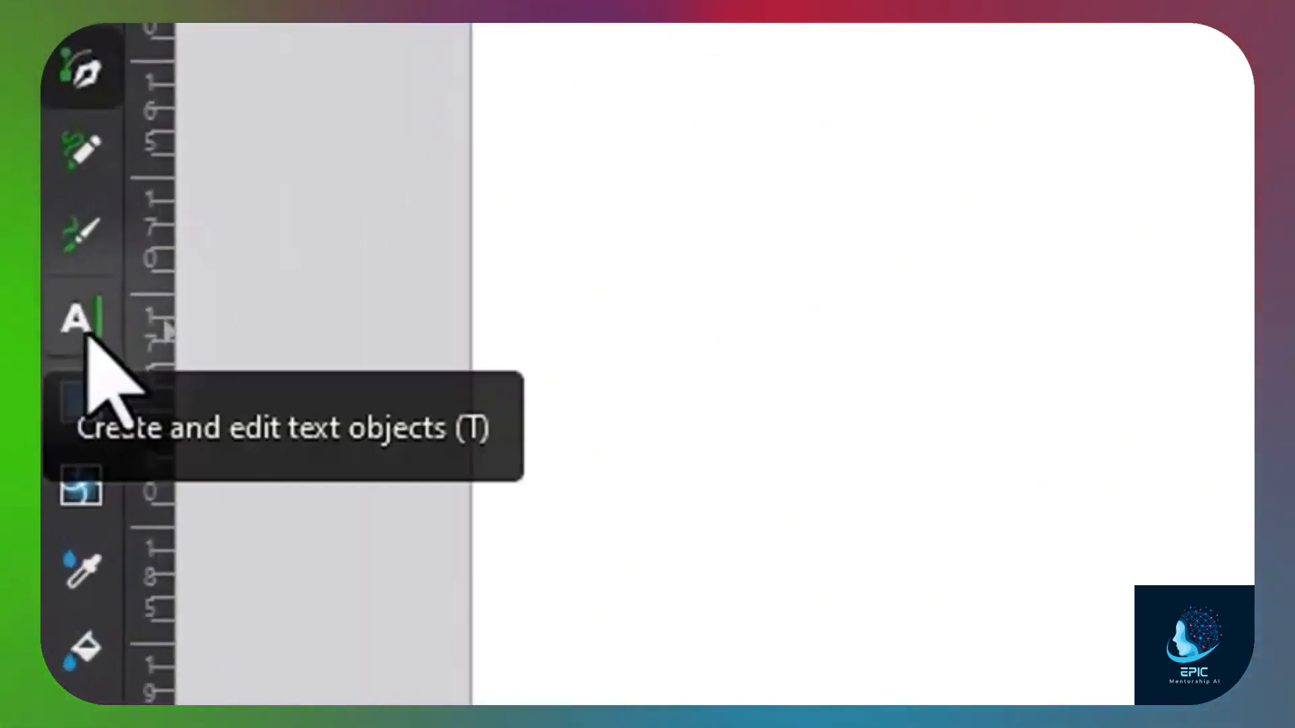
- Add the text "Hello there!" and, below it, a flowed text frame about 73 mm wide containing "Hello there!!!!"
left_click(84, 331)
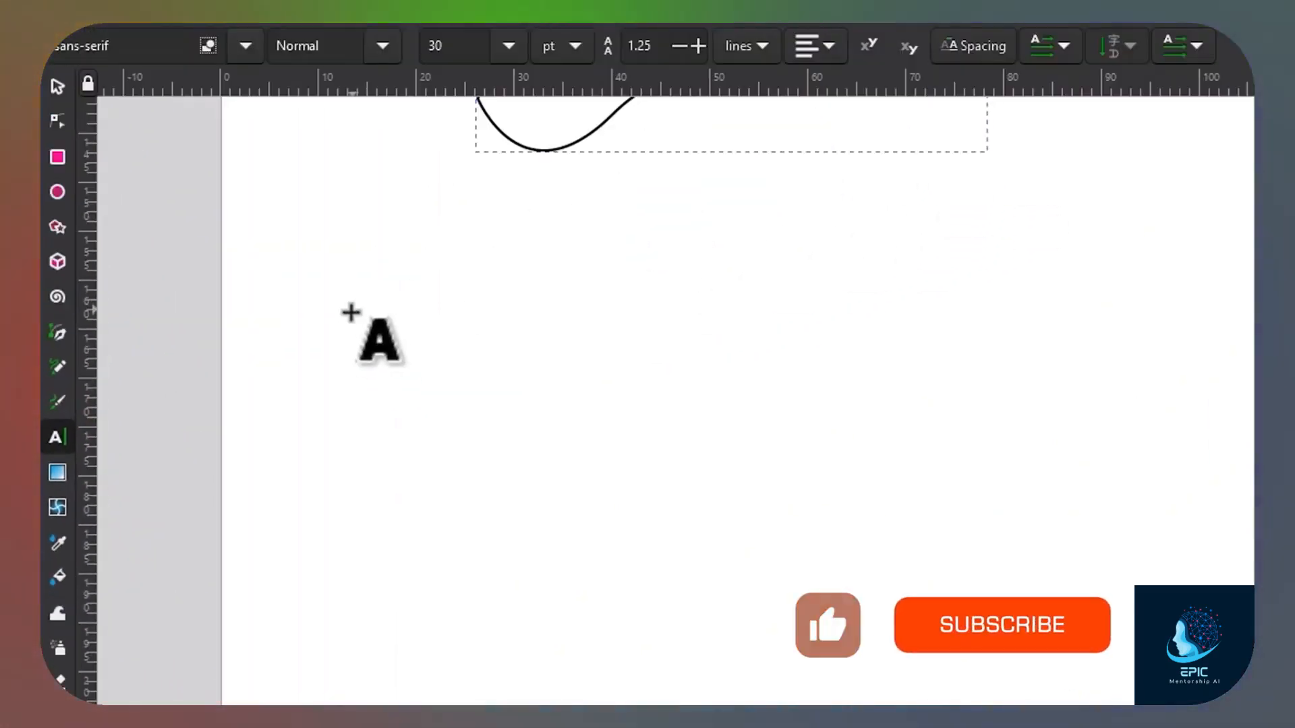
left_click(349, 323)
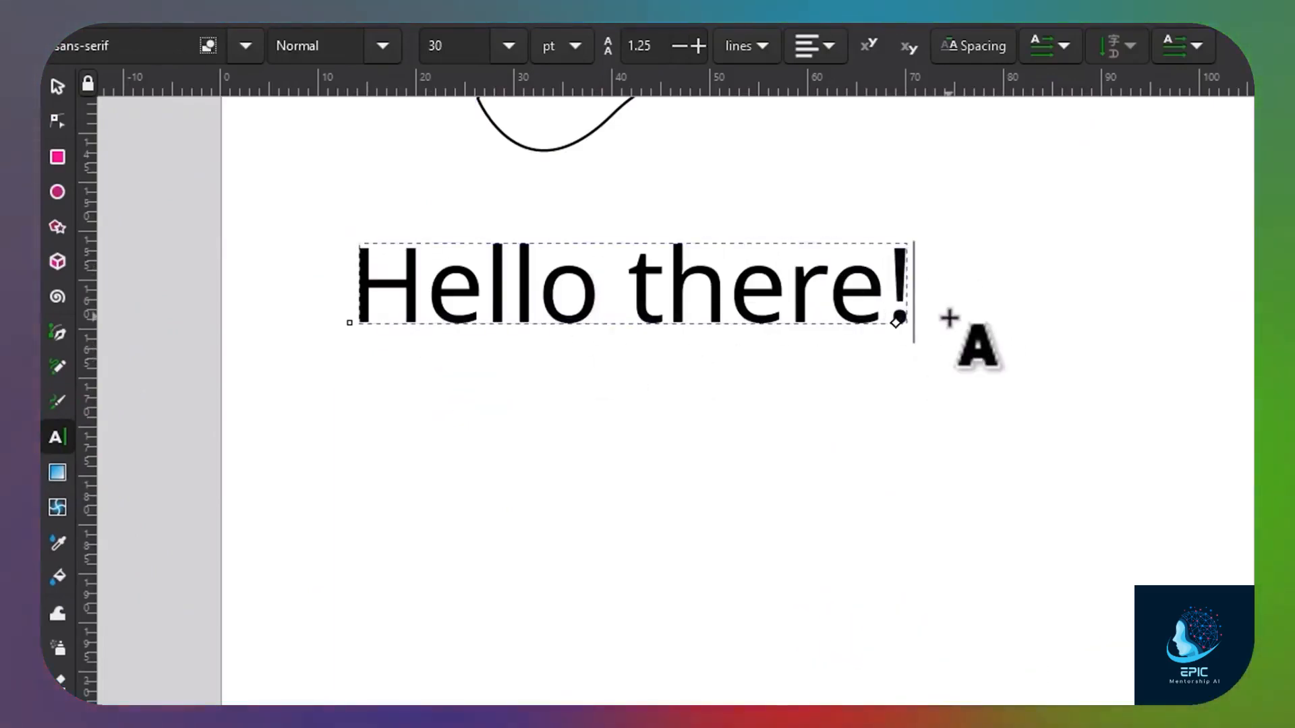
mouse_move(362, 389)
left_mouse_down()
mouse_move(453, 442)
mouse_move(910, 585)
left_mouse_up()
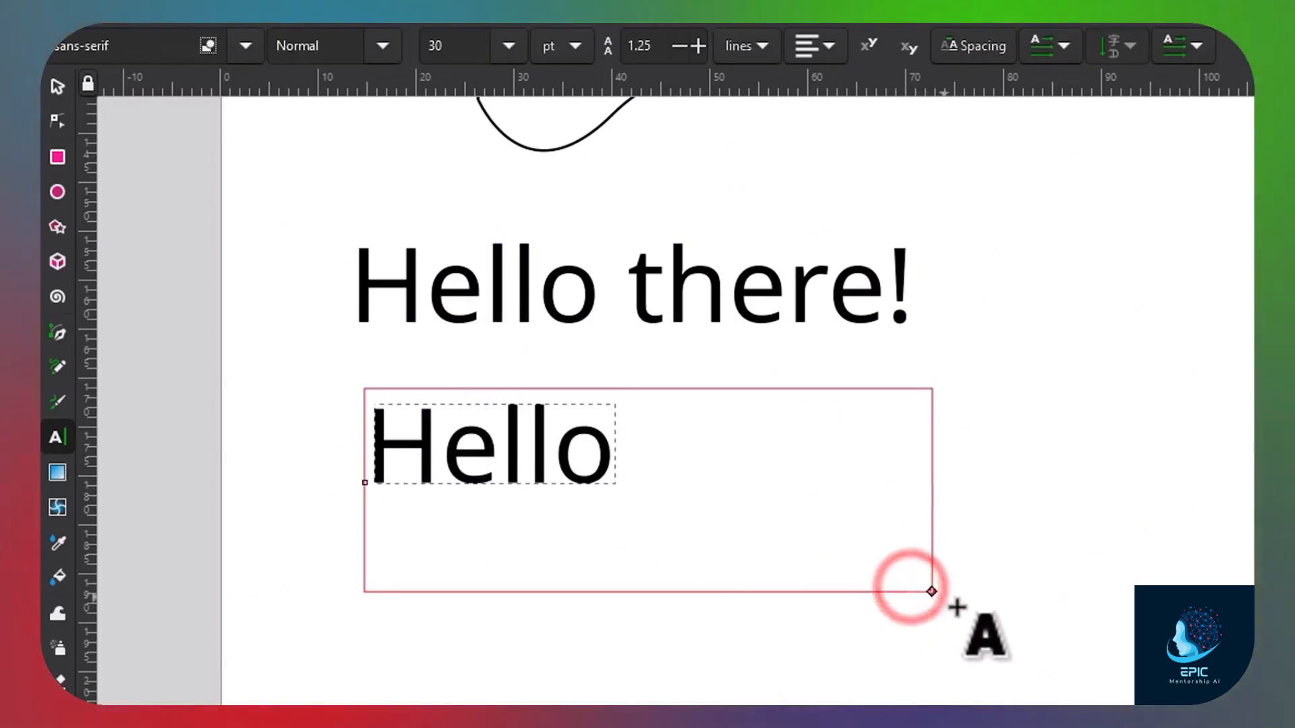
left_click_drag(931, 592, 1112, 641)
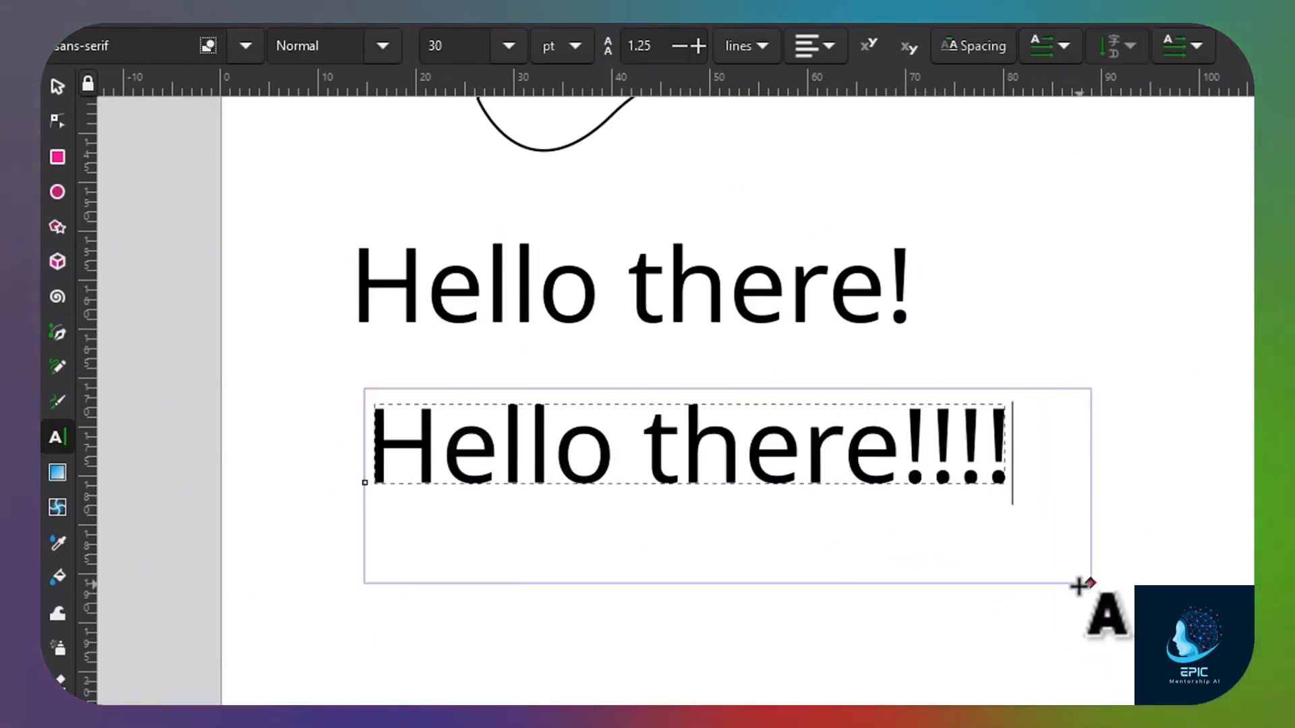
left_click_drag(1079, 585, 1079, 584)
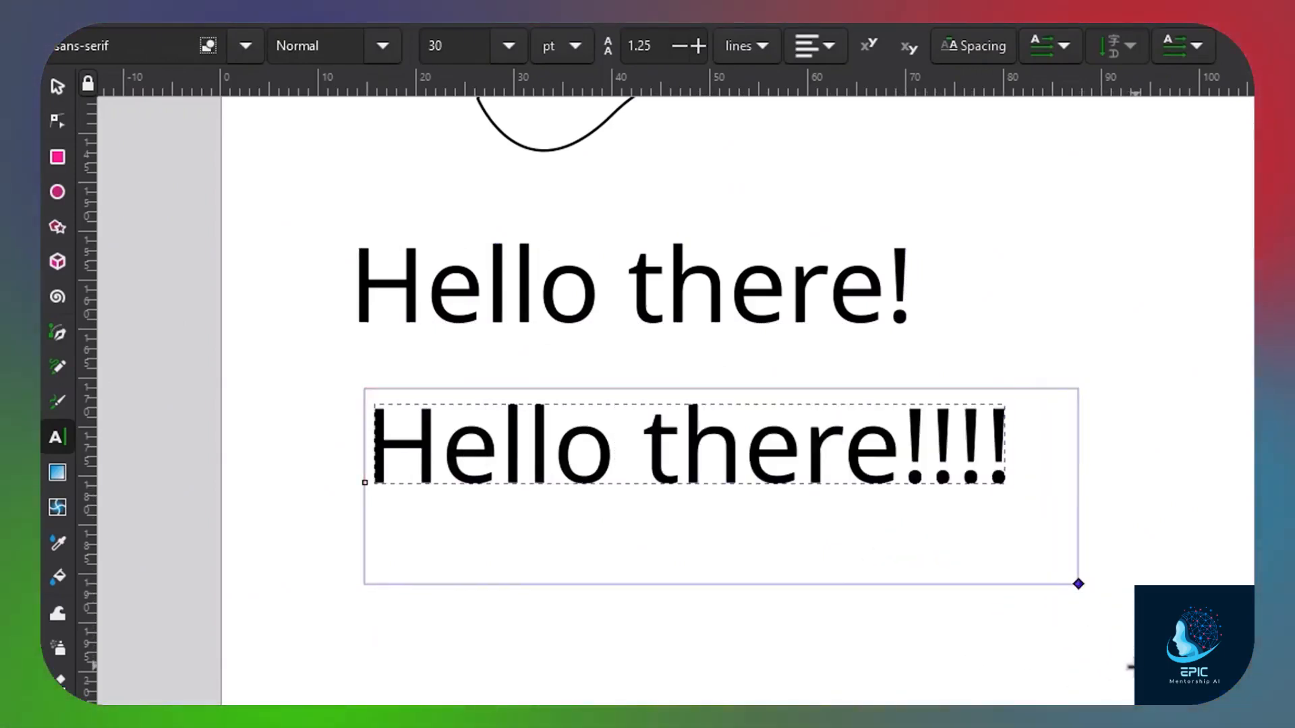
- Try the Abadi MT Condensed font on "Hello there!" and set the word "there" to Italic
left_click_drag(913, 289, 361, 289)
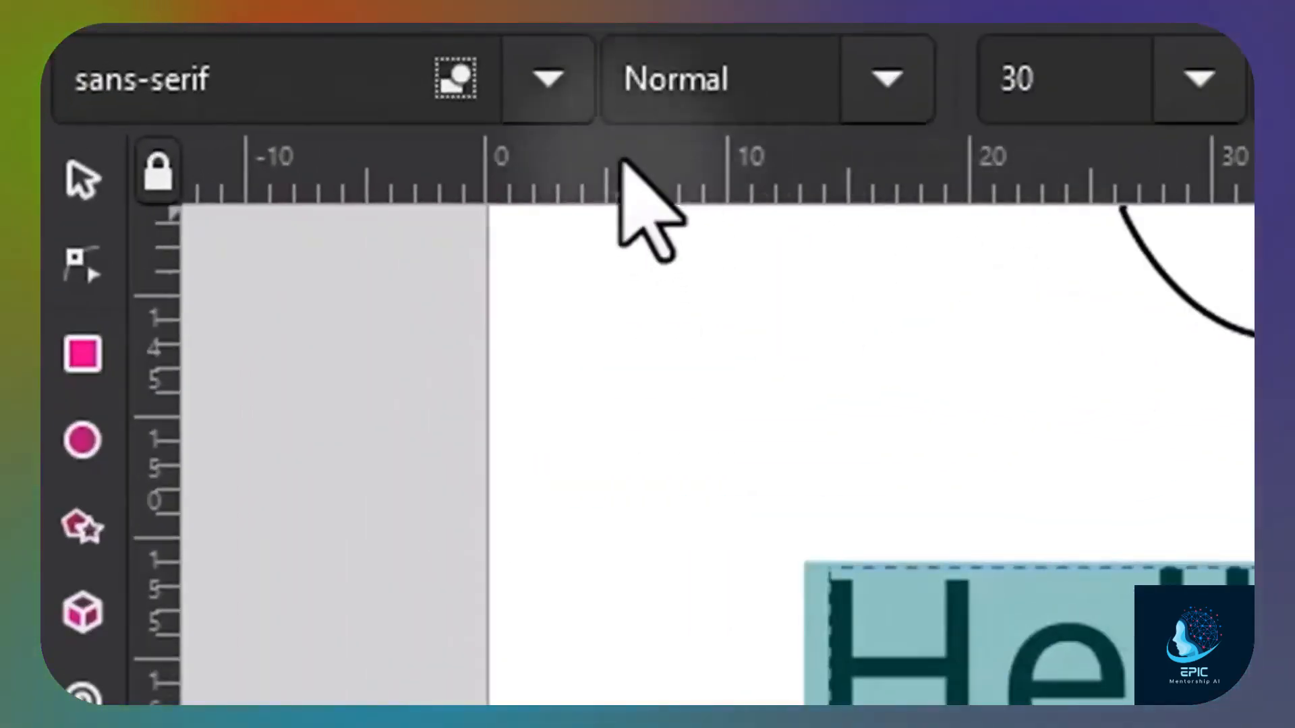
left_click(366, 59)
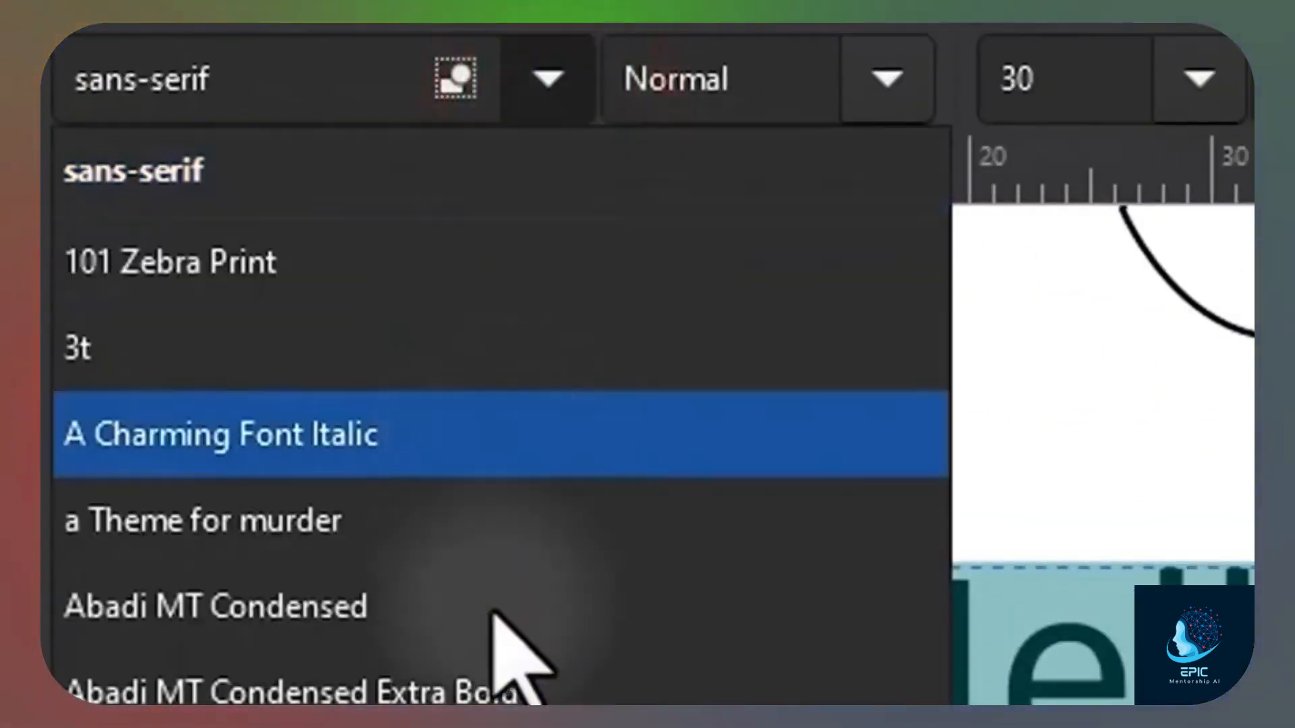
left_click(491, 619)
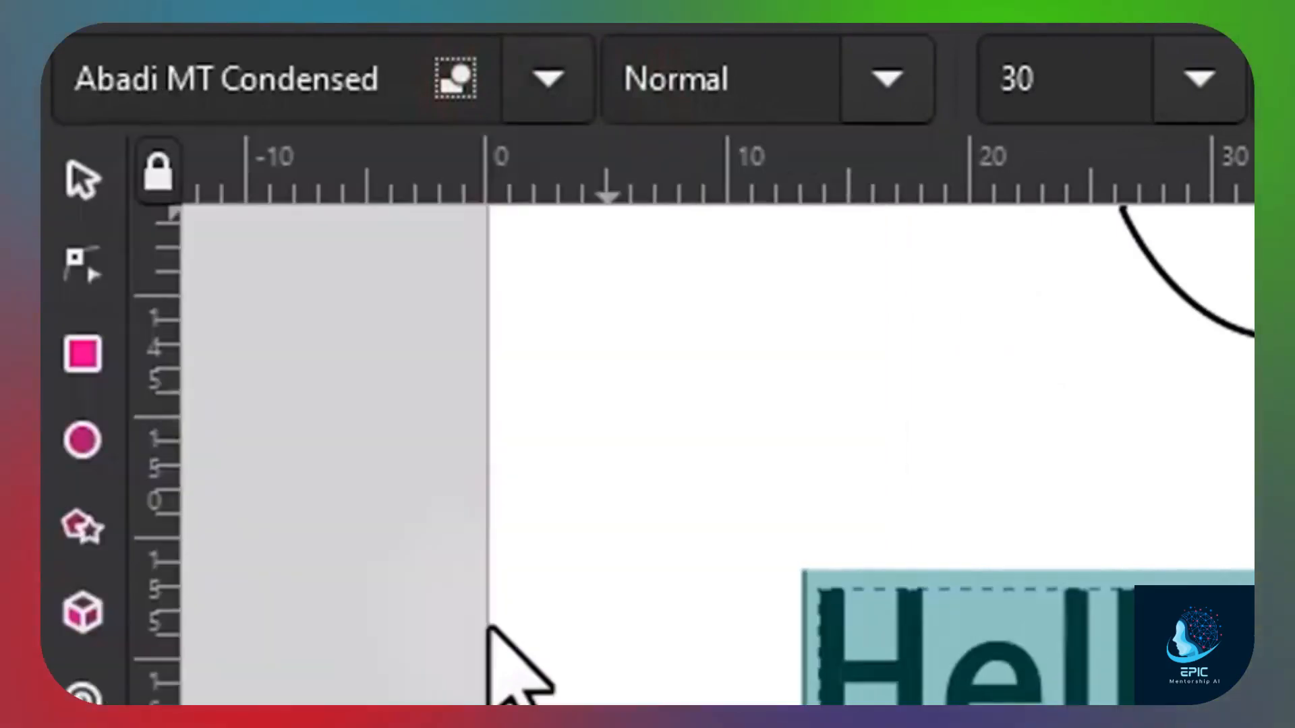
left_click(887, 78)
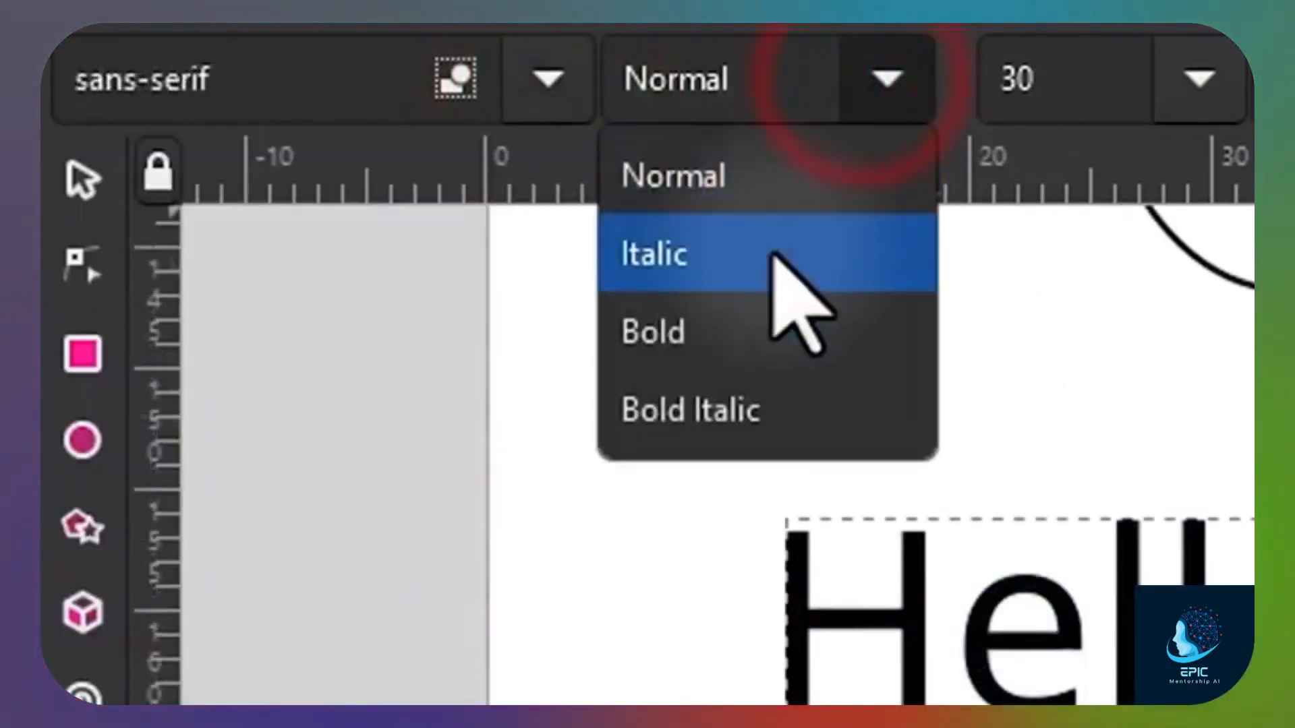
left_click(772, 265)
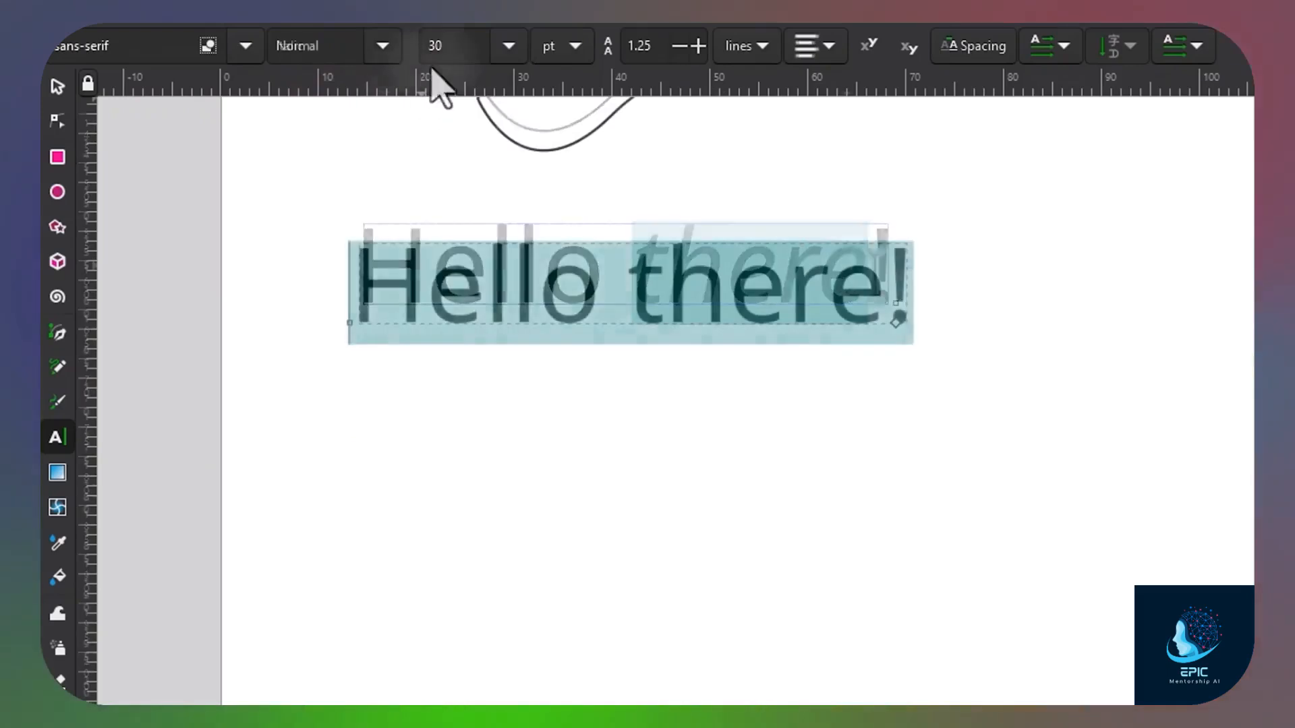
- Try a smaller font size on the "Hello there!" text and right-align it
left_click(1199, 79)
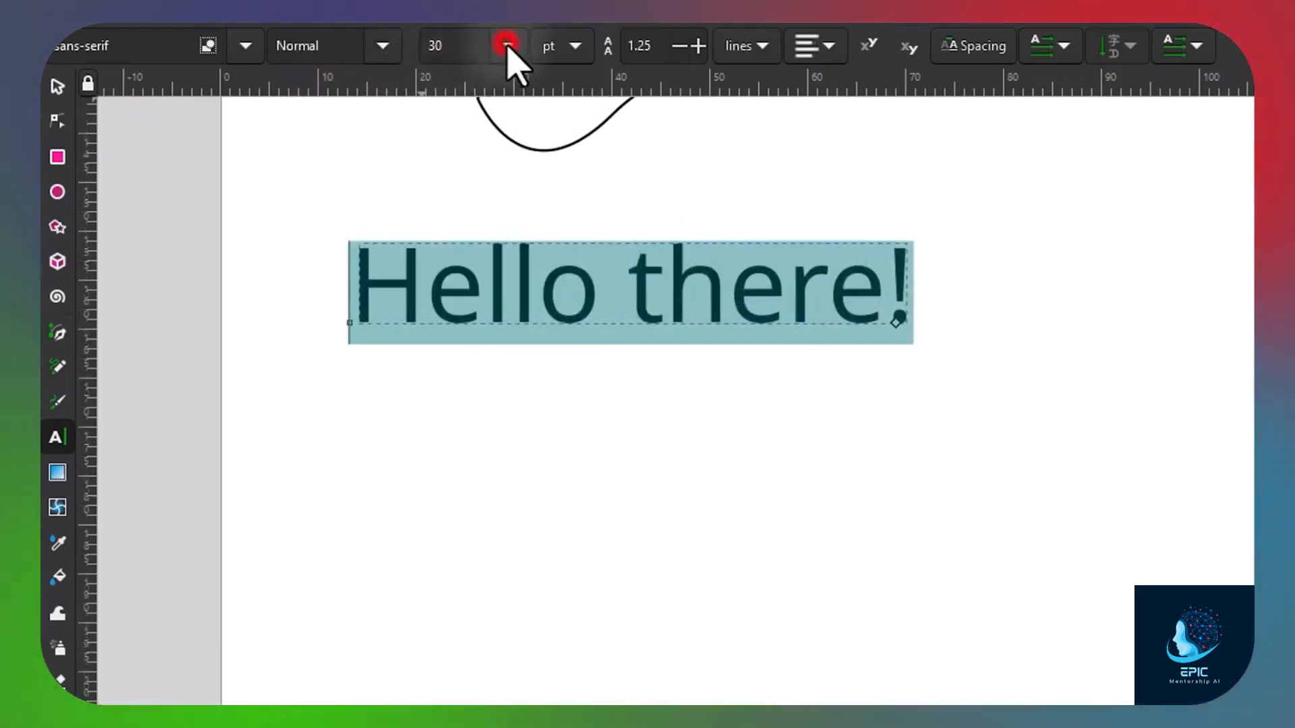
left_click(486, 370)
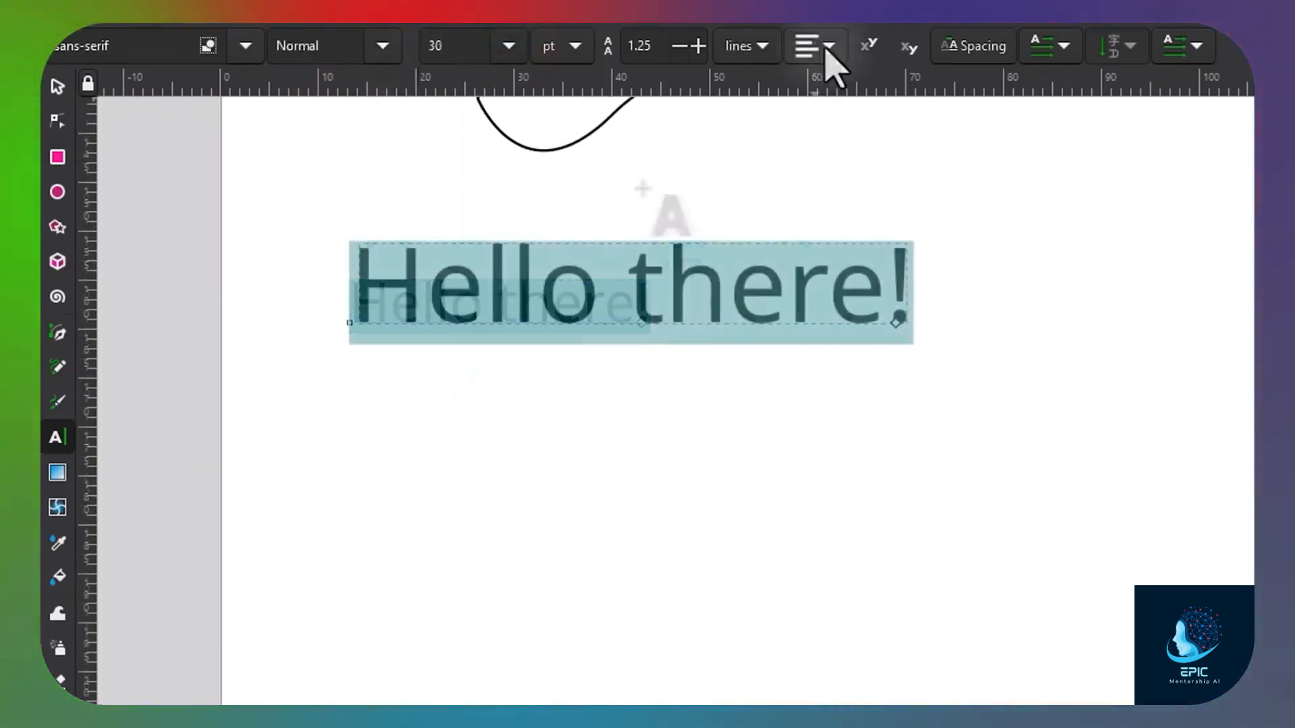
left_click(818, 48)
left_click(826, 115)
- Try increasing the letter spacing of "Hello there!" and switching the text to a vertical writing mode
left_click(983, 49)
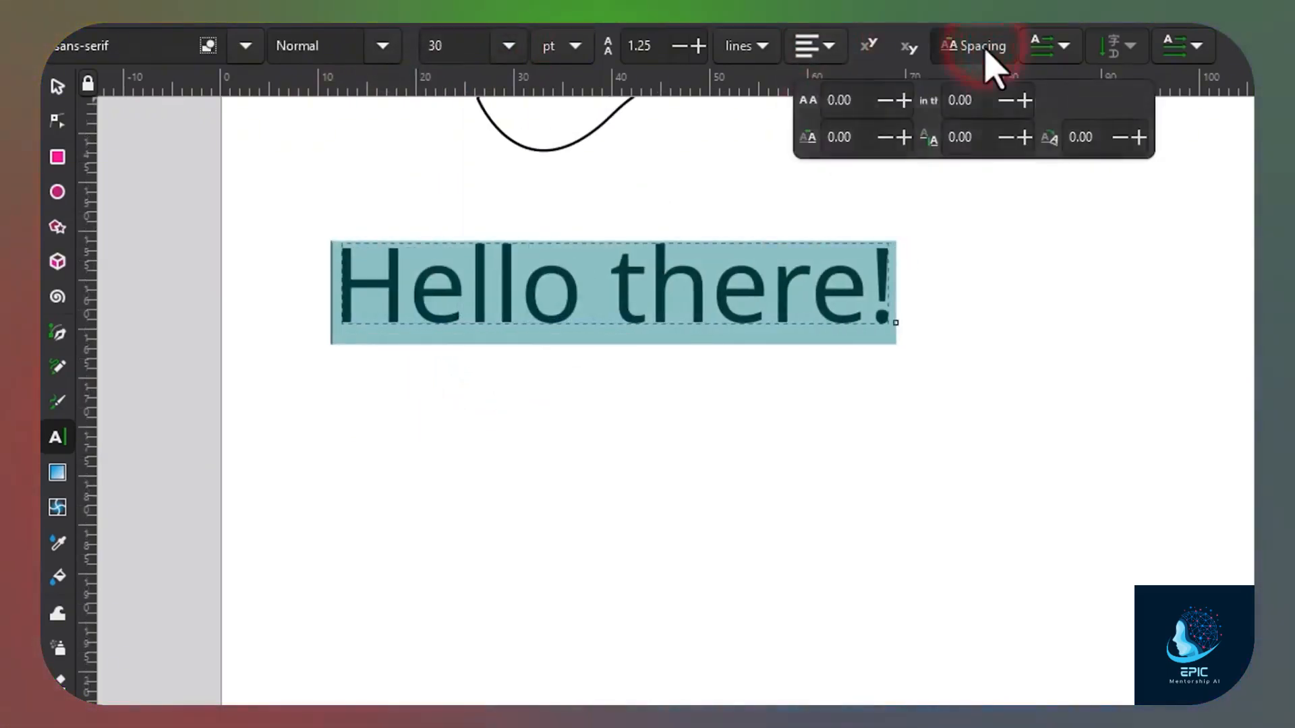
left_click(903, 101)
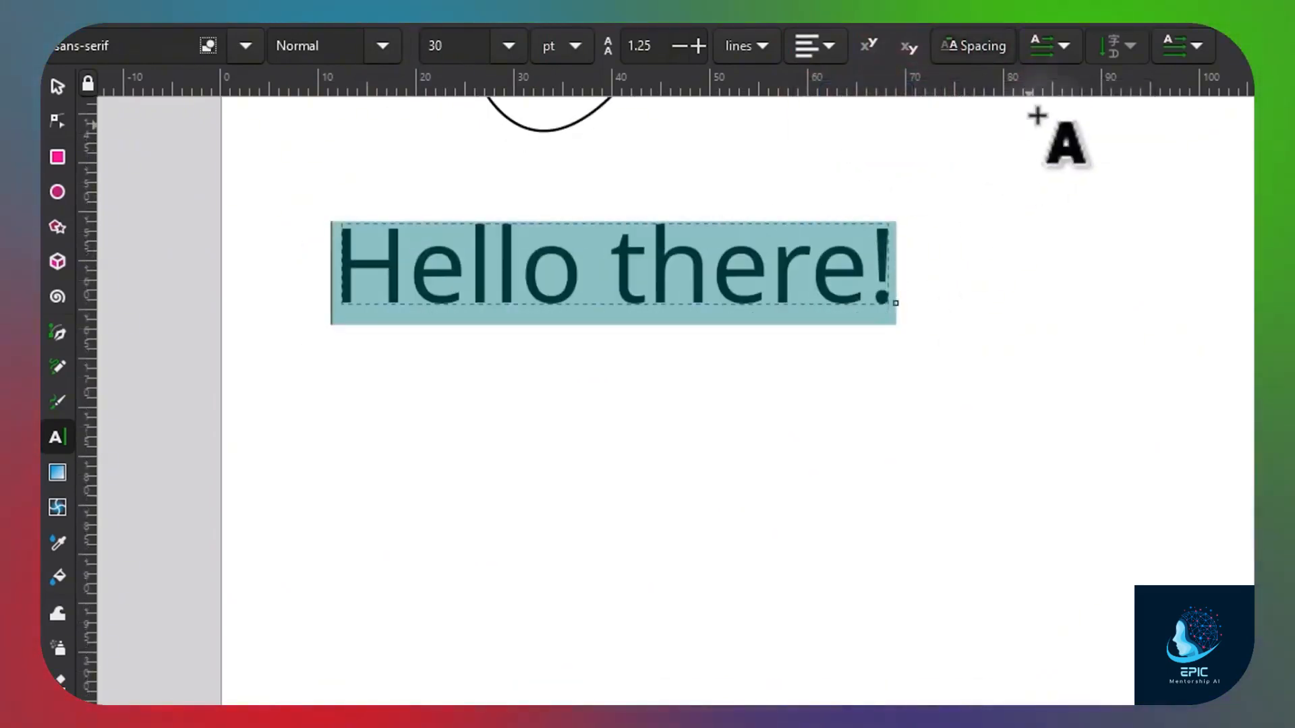
left_click(1058, 46)
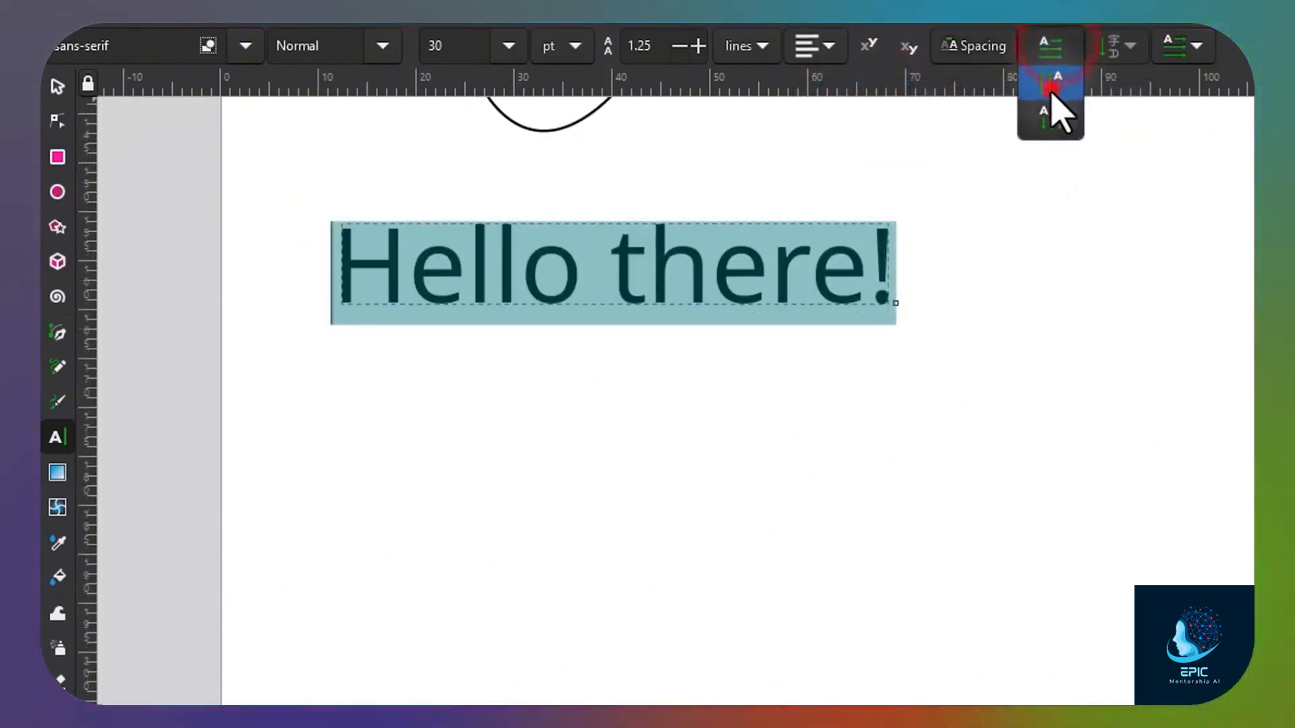
left_click(1053, 112)
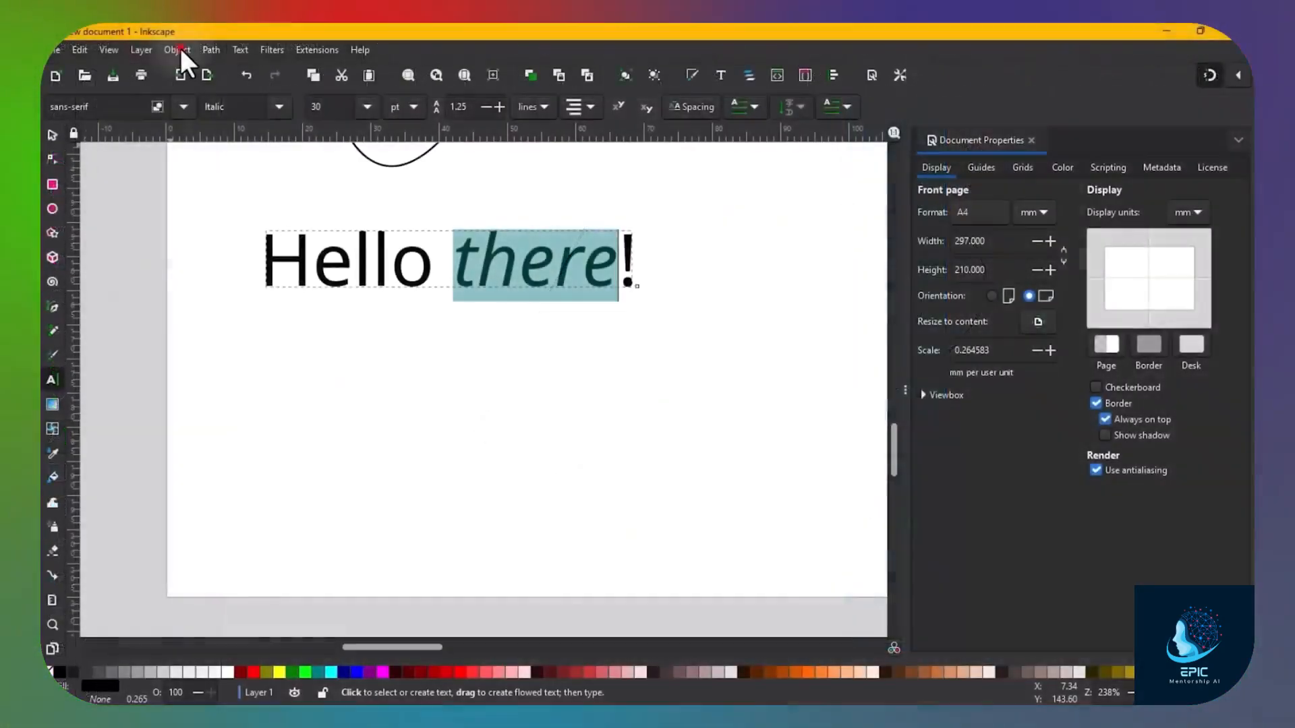
- Open the Fill and Stroke settings and recolor the word "there" by adjusting the red and green channels of its flat fill
left_click(180, 48)
left_click(346, 187)
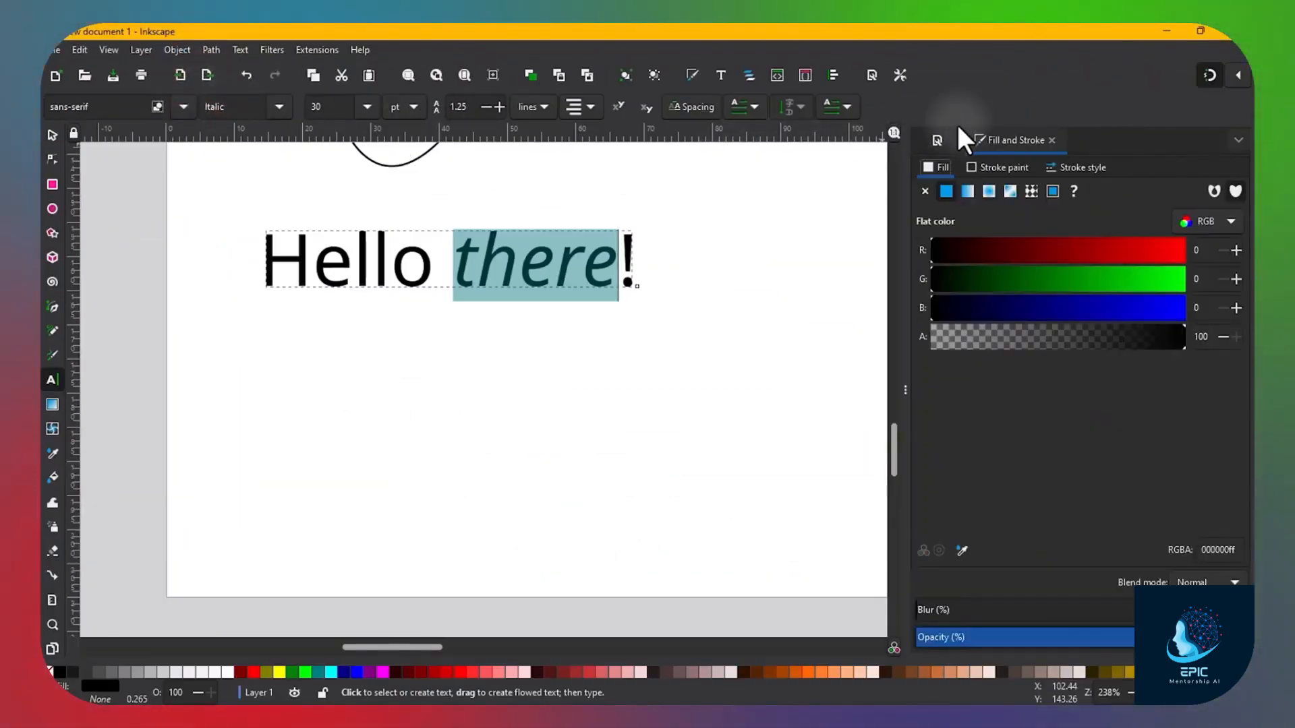
left_click_drag(1103, 258, 1079, 280)
mouse_move(944, 281)
left_mouse_down()
mouse_move(1129, 285)
mouse_move(948, 277)
left_mouse_up()
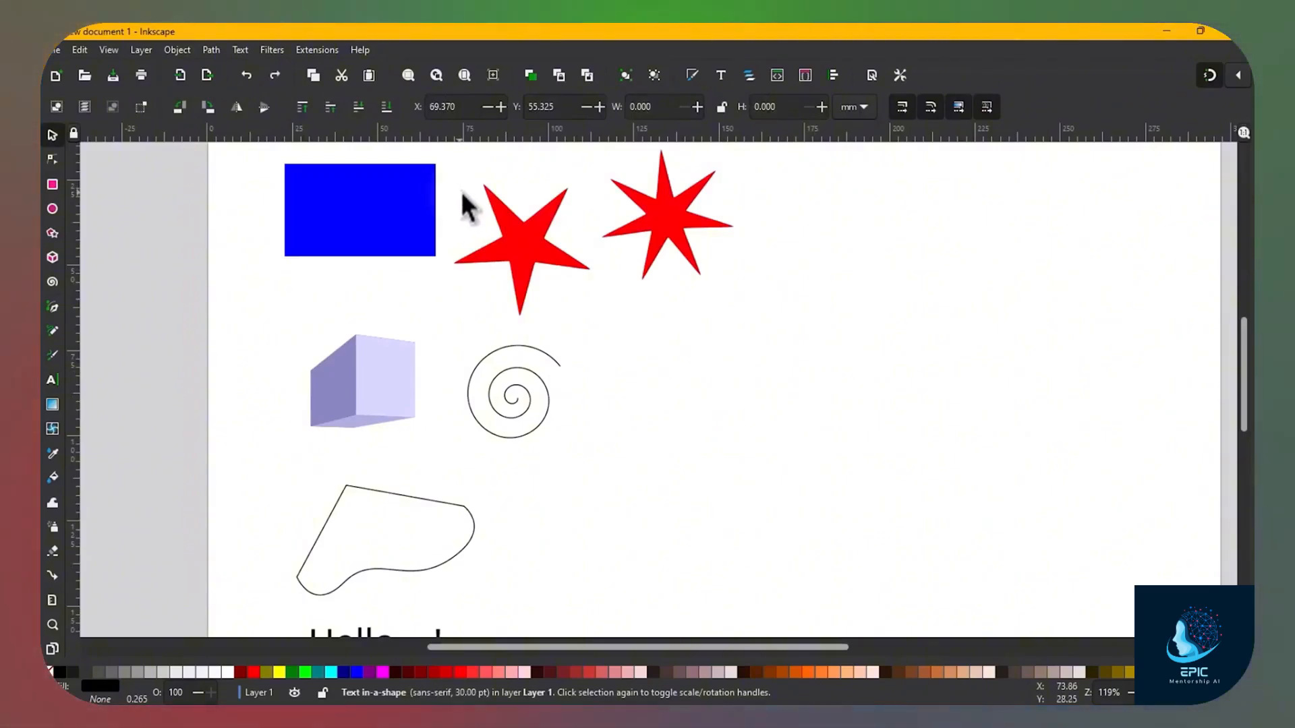
scroll(451, 202, "up", 4)
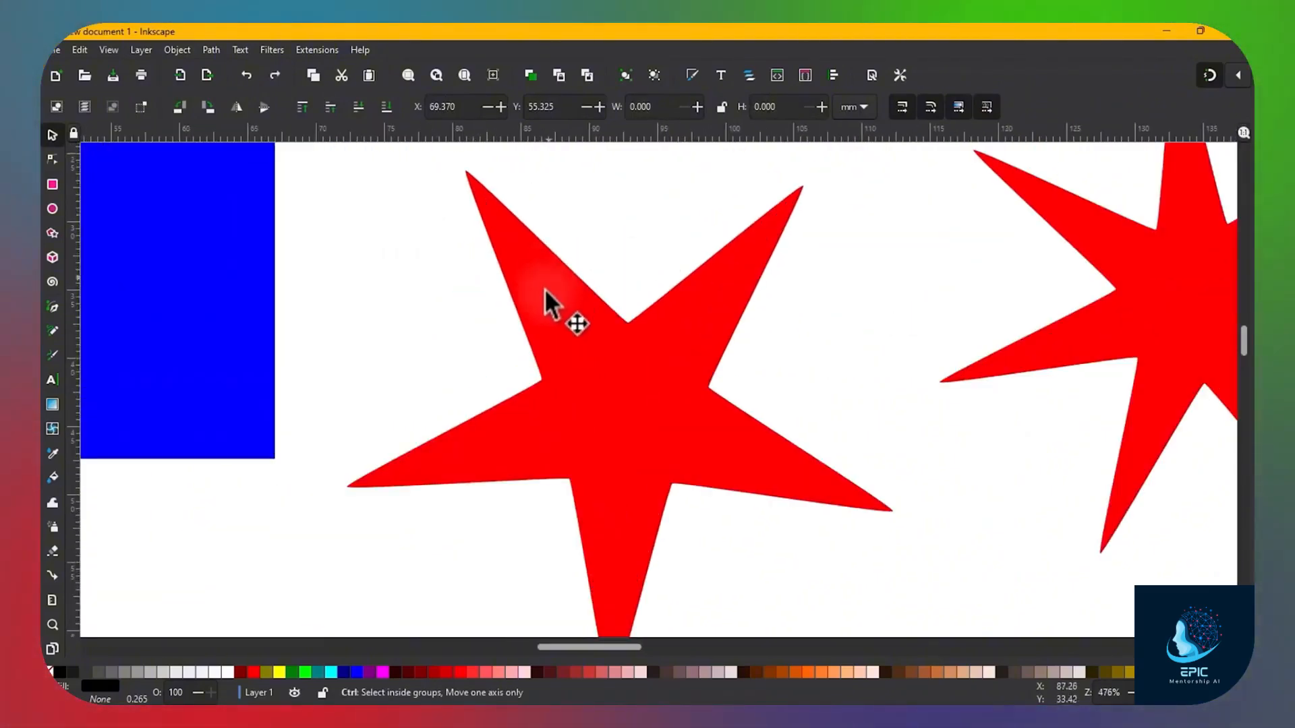
scroll(715, 287, "down", 4)
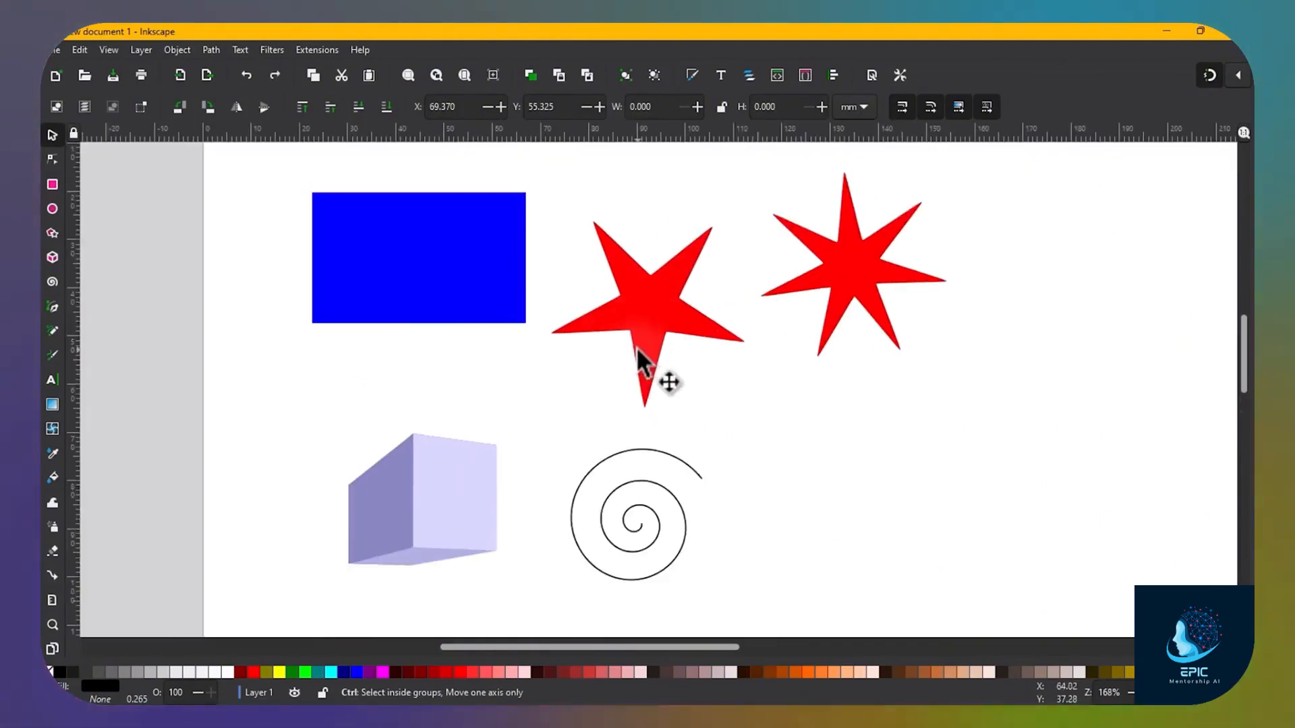
scroll(636, 351, "up", 3)
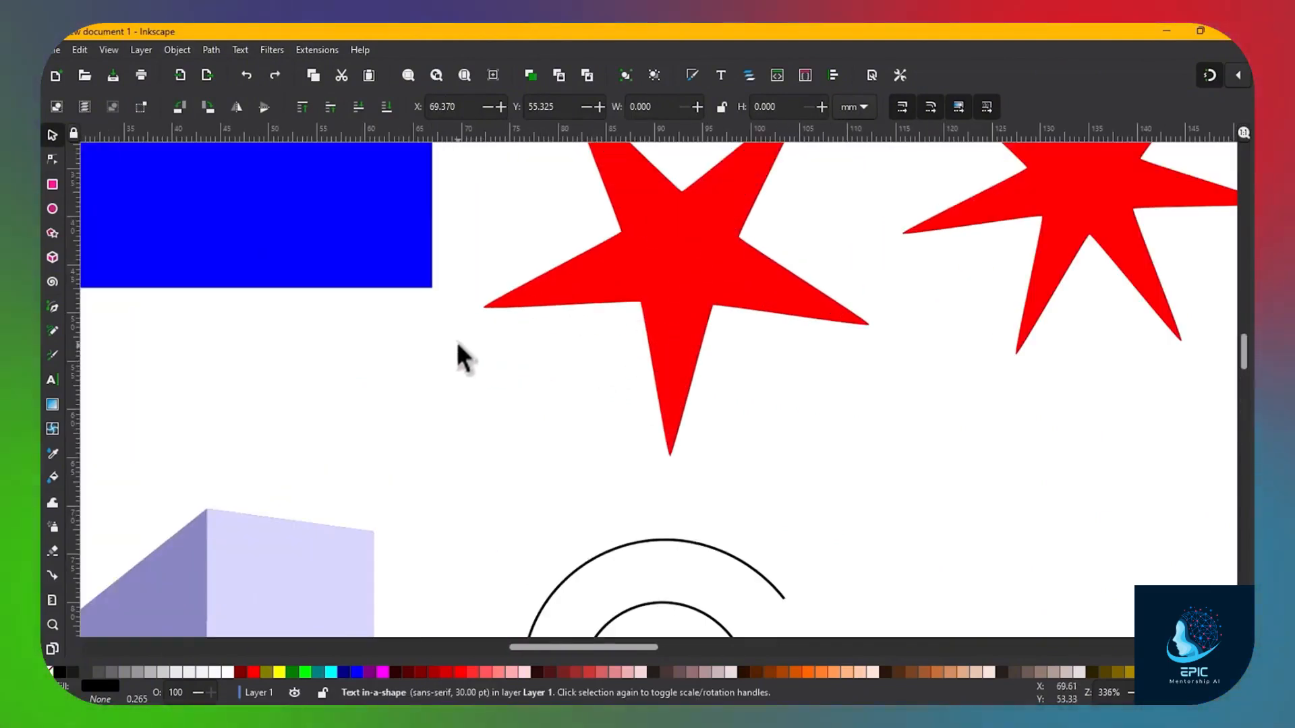
left_click_drag(457, 344, 497, 188)
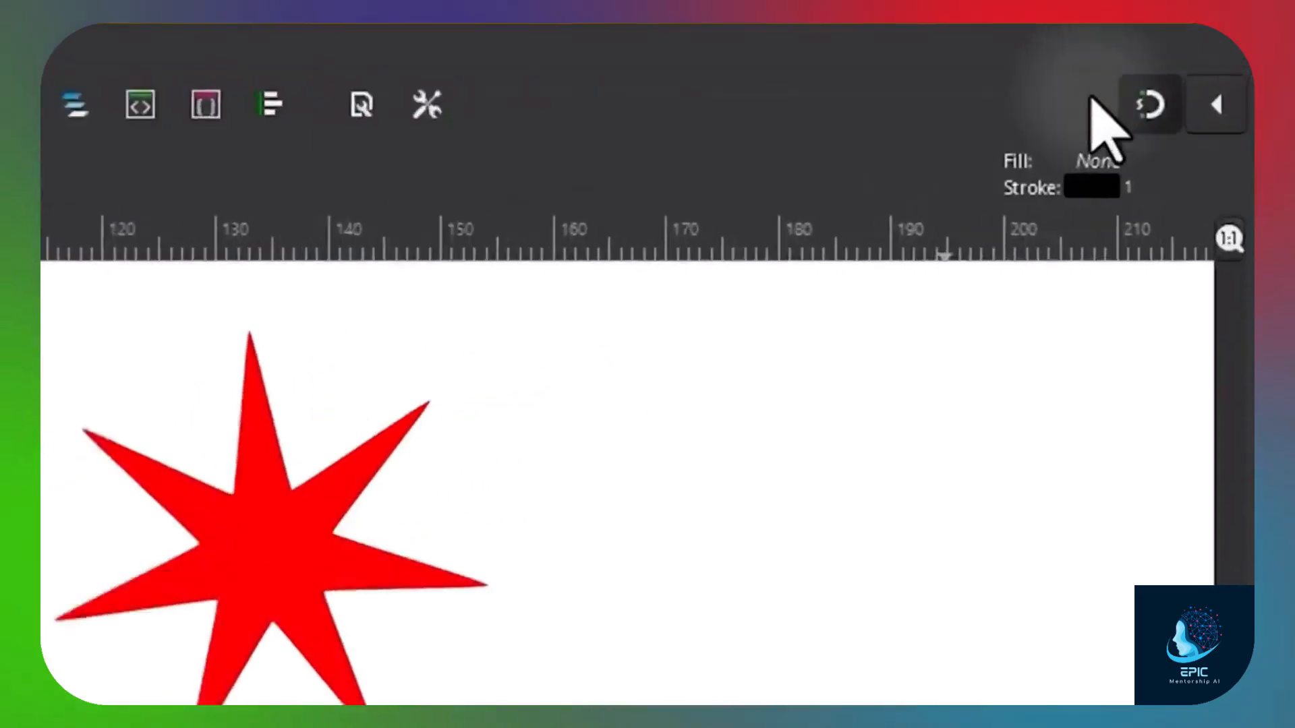
- Toggle snapping off and back on
left_click(1207, 70)
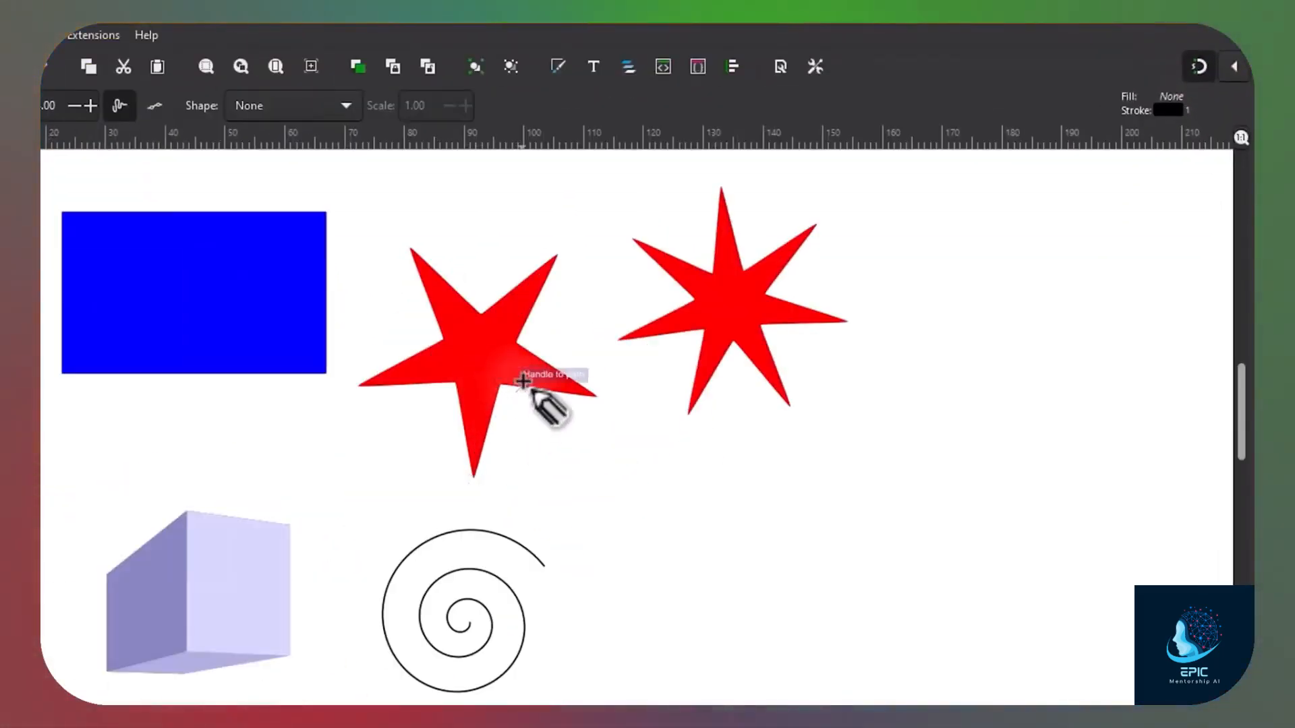
left_click(1207, 66)
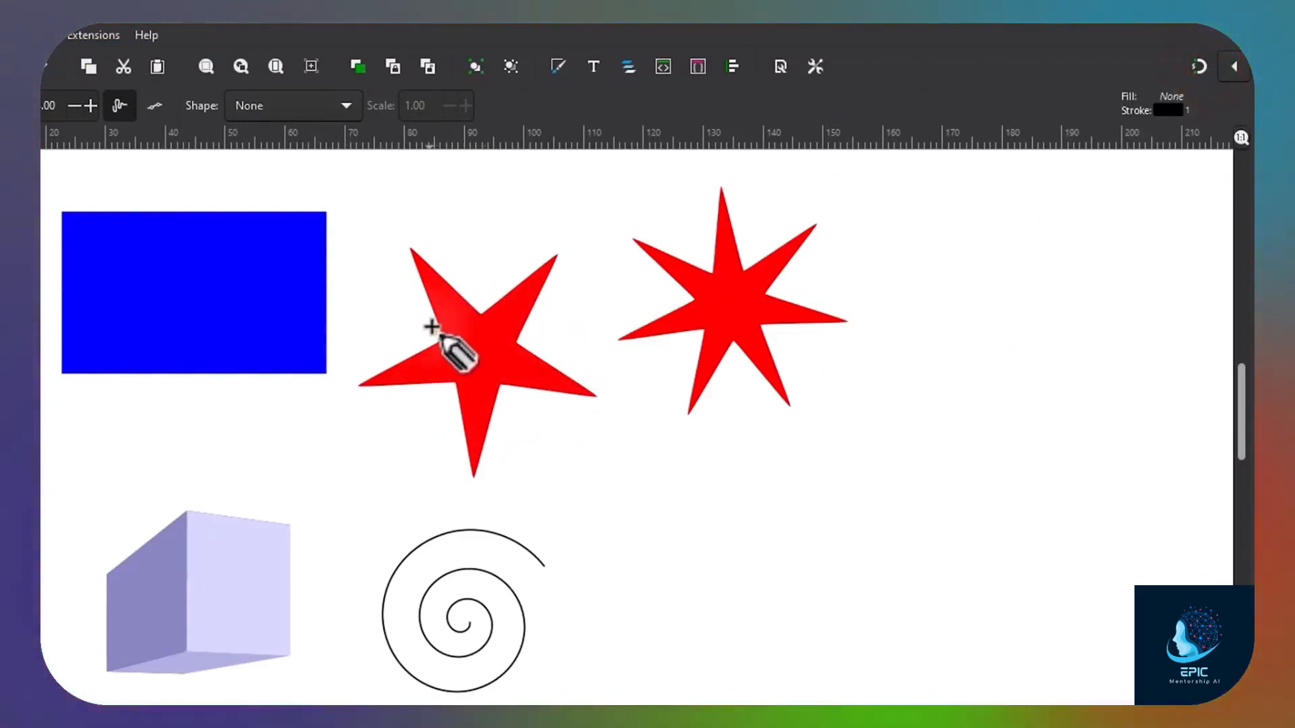
left_click(1199, 66)
- Toggle the Bounding boxes snapping option and test it with a line from below the blue rectangle toward the five-pointed star
left_click(1235, 62)
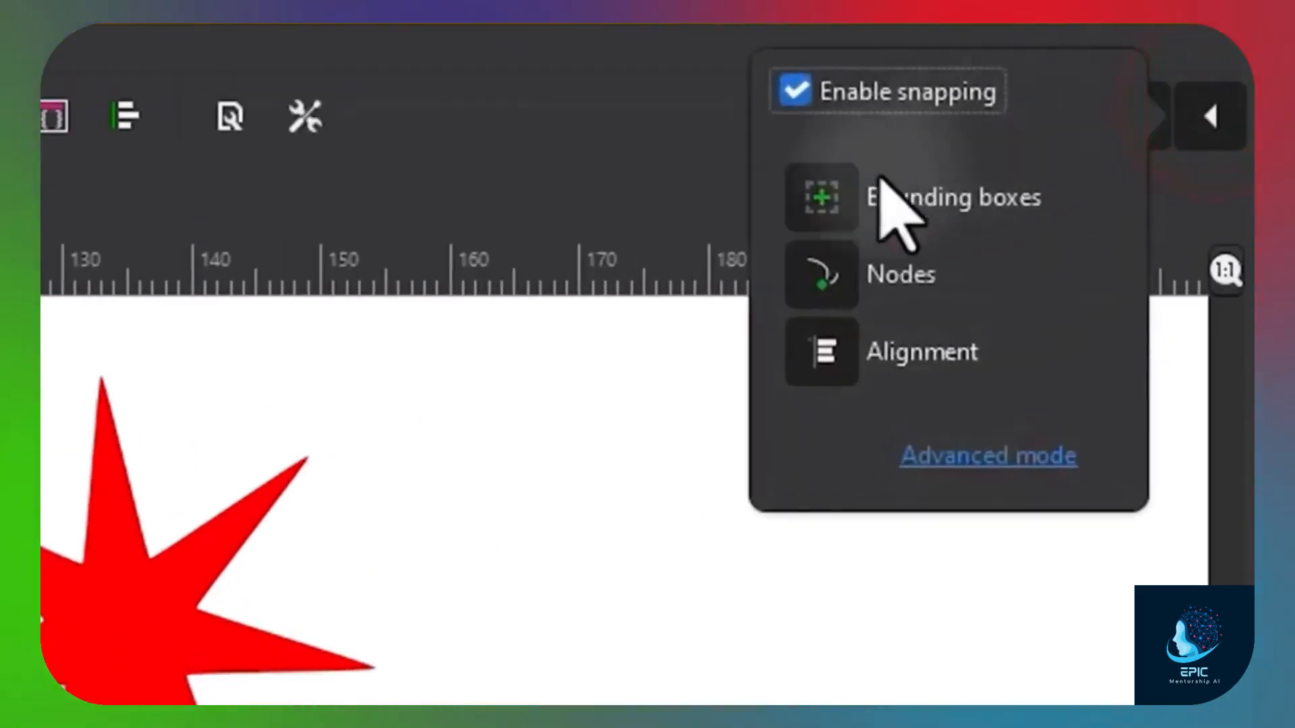
left_click(1056, 106)
left_click(275, 443)
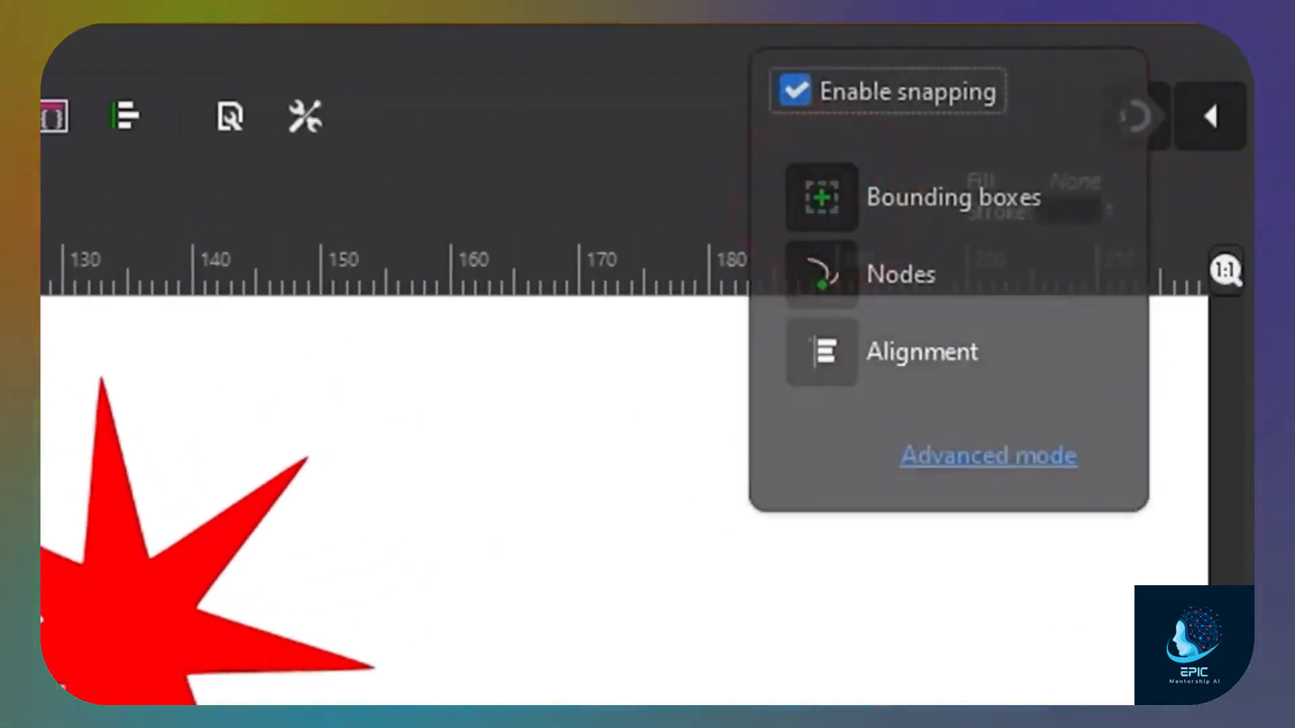
left_click(274, 443)
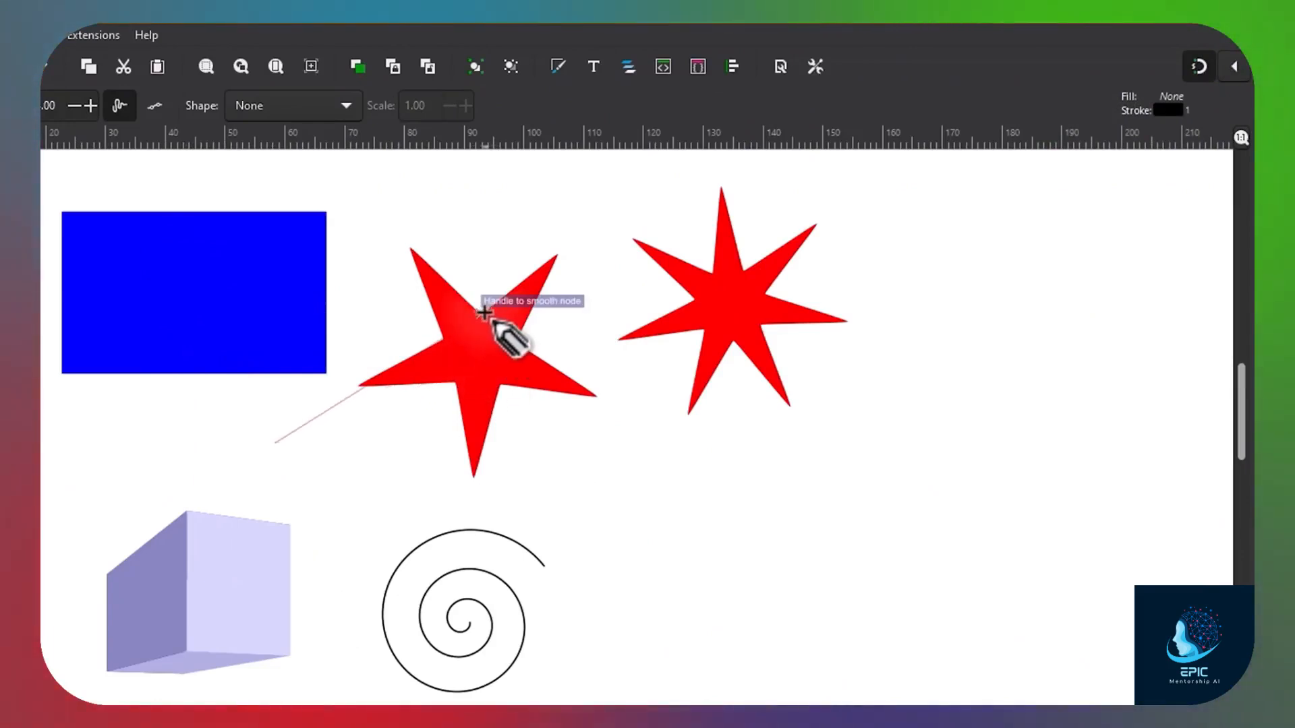
- Toggle the Nodes snapping option and test it by starting a line in the empty area below the seven-pointed star
left_click(1234, 65)
left_click(1053, 141)
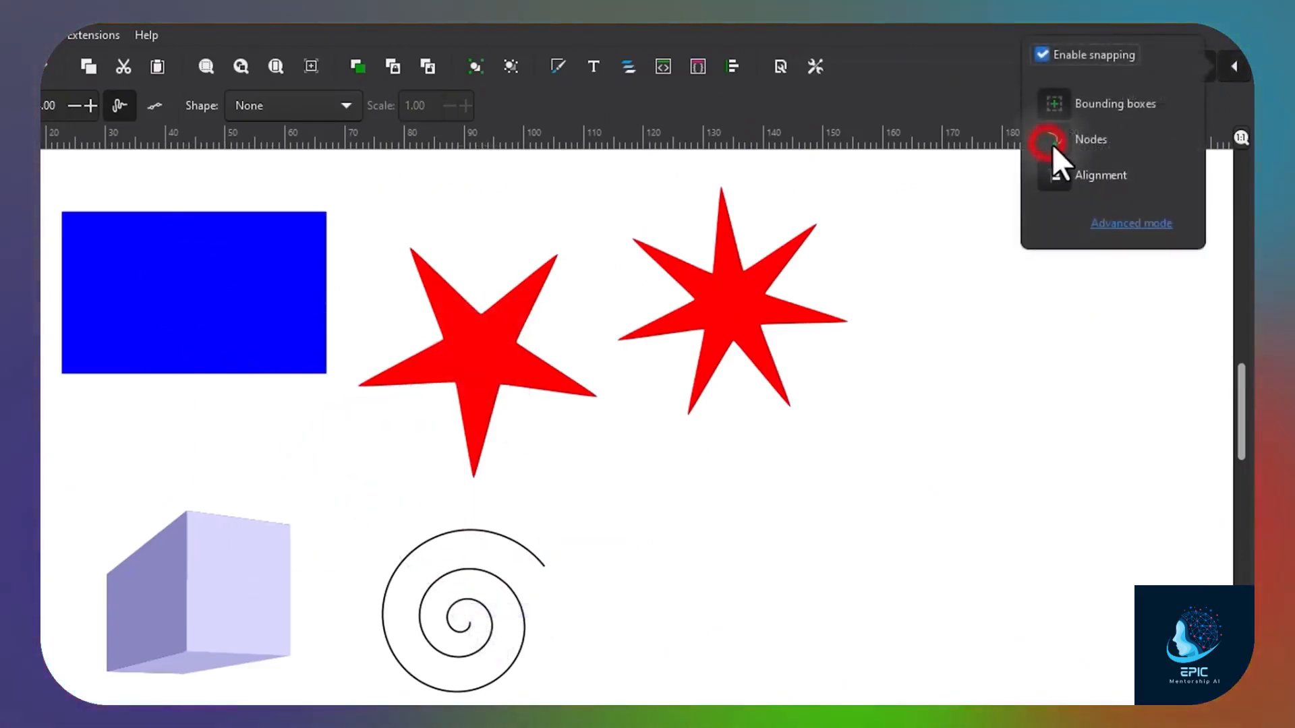
left_click(777, 486)
left_click(778, 485)
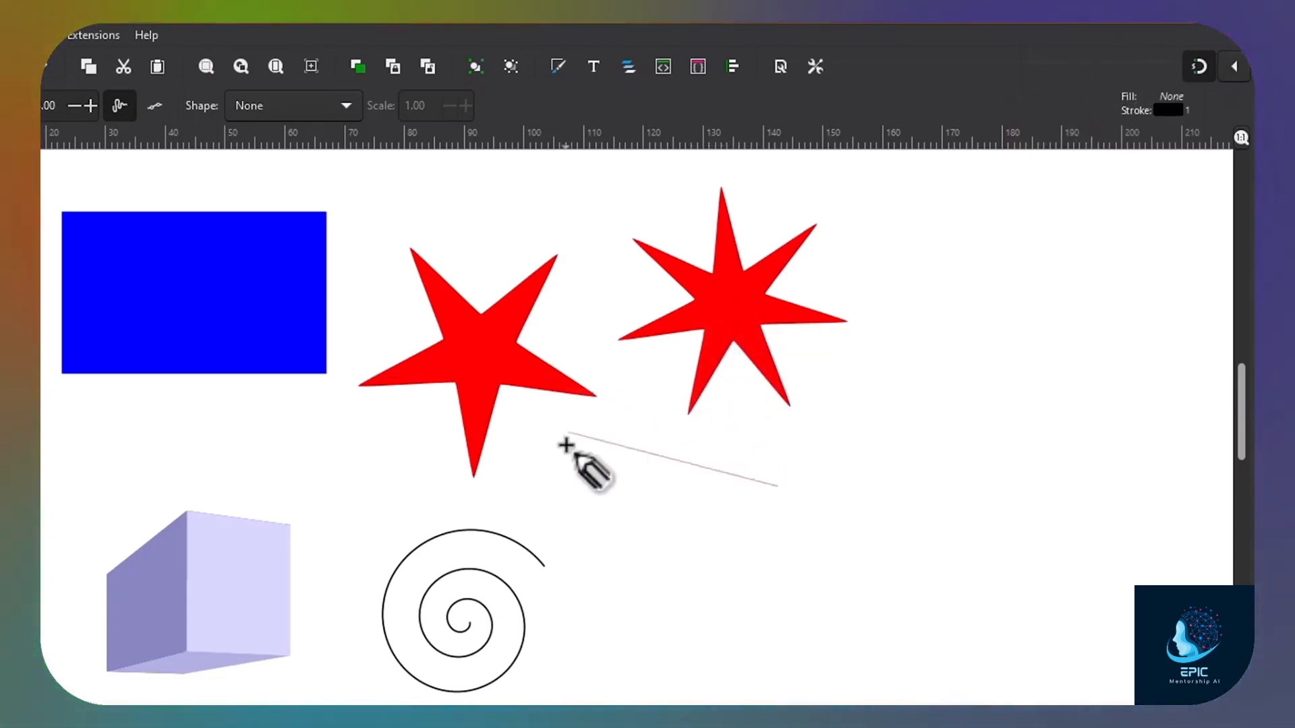
- Toggle the Alignment snapping option, testing it with the line below the stars, and open the advanced snapping mode
left_click(1234, 66)
left_click(1054, 176)
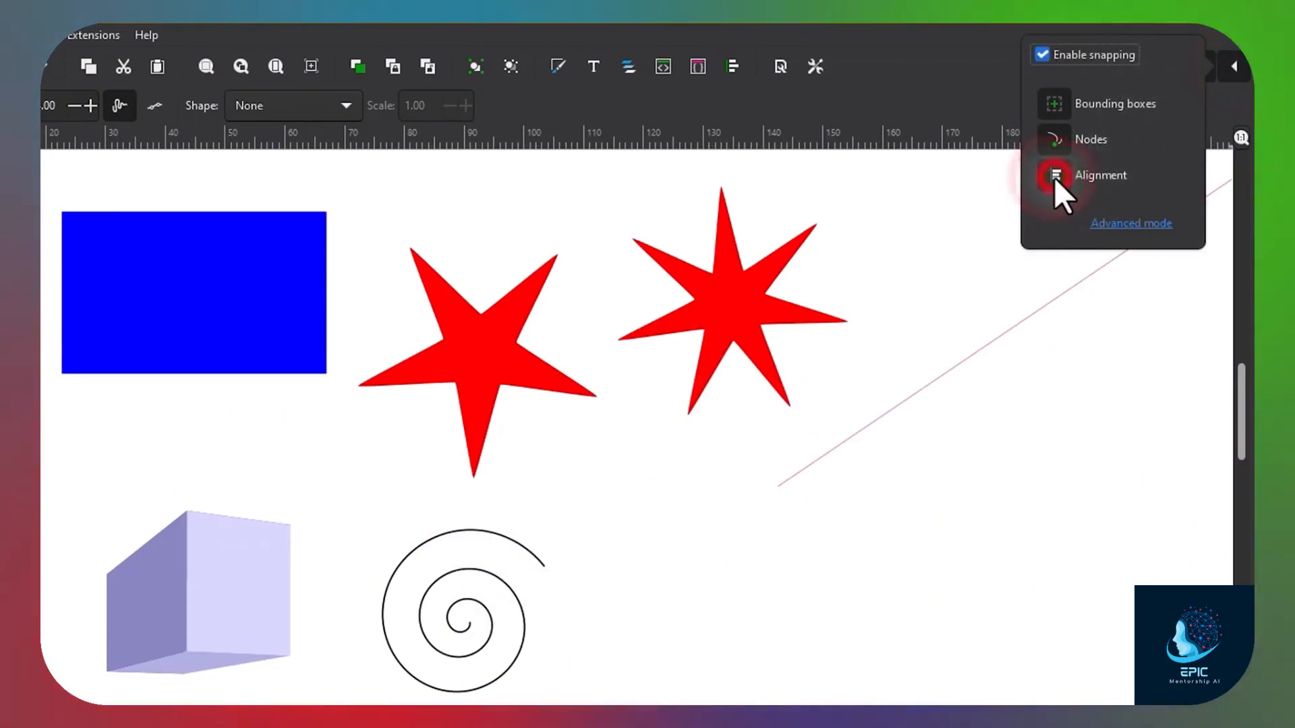
left_click(775, 497)
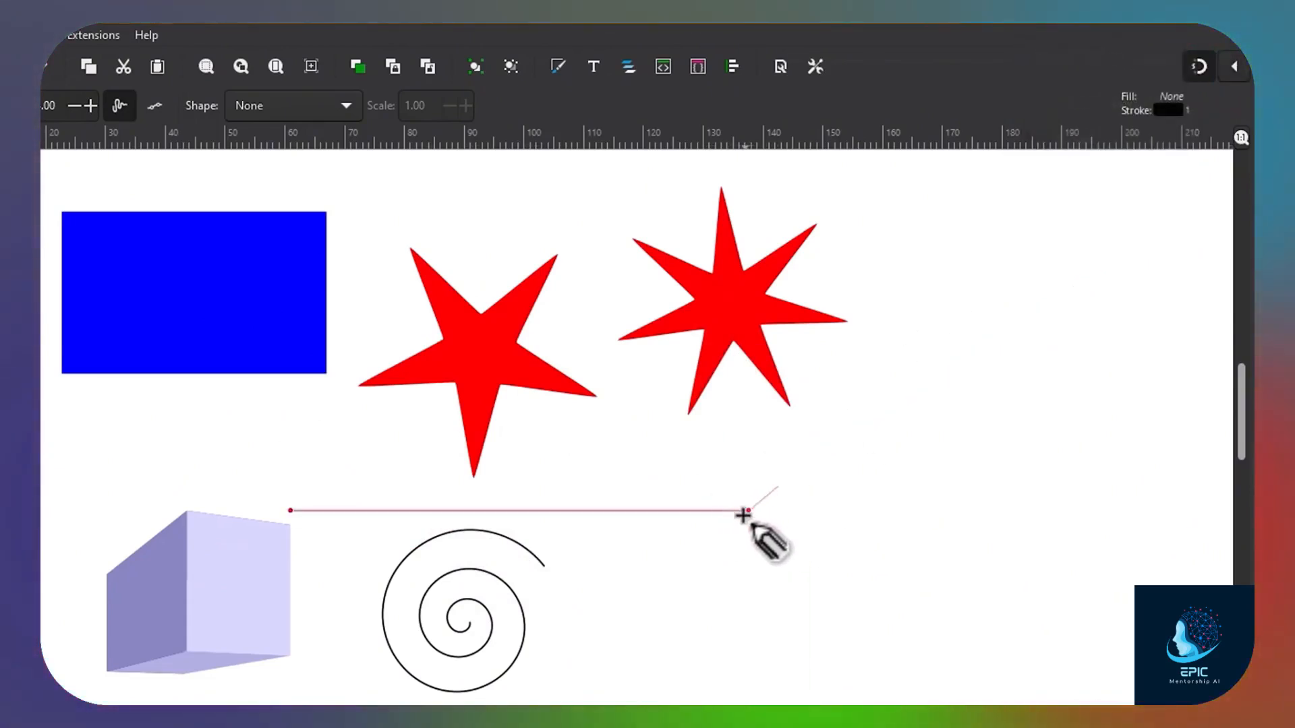
left_click(1223, 65)
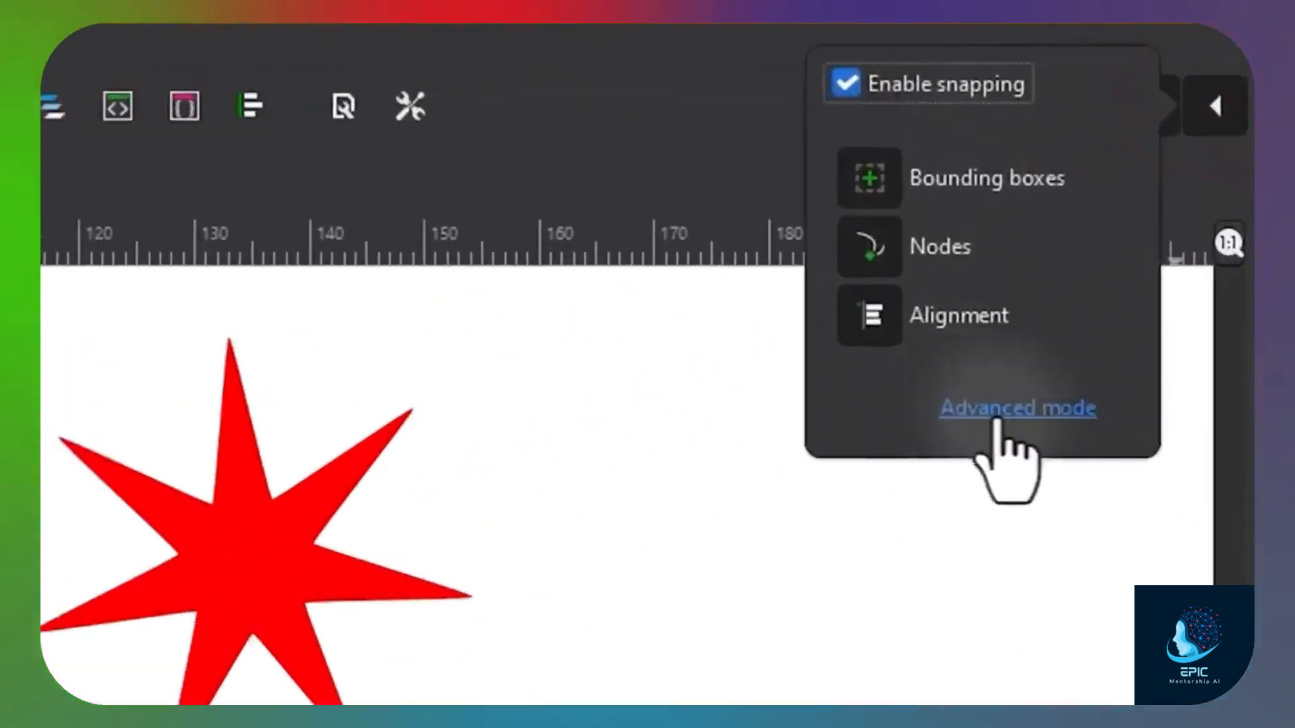
left_click(1123, 218)
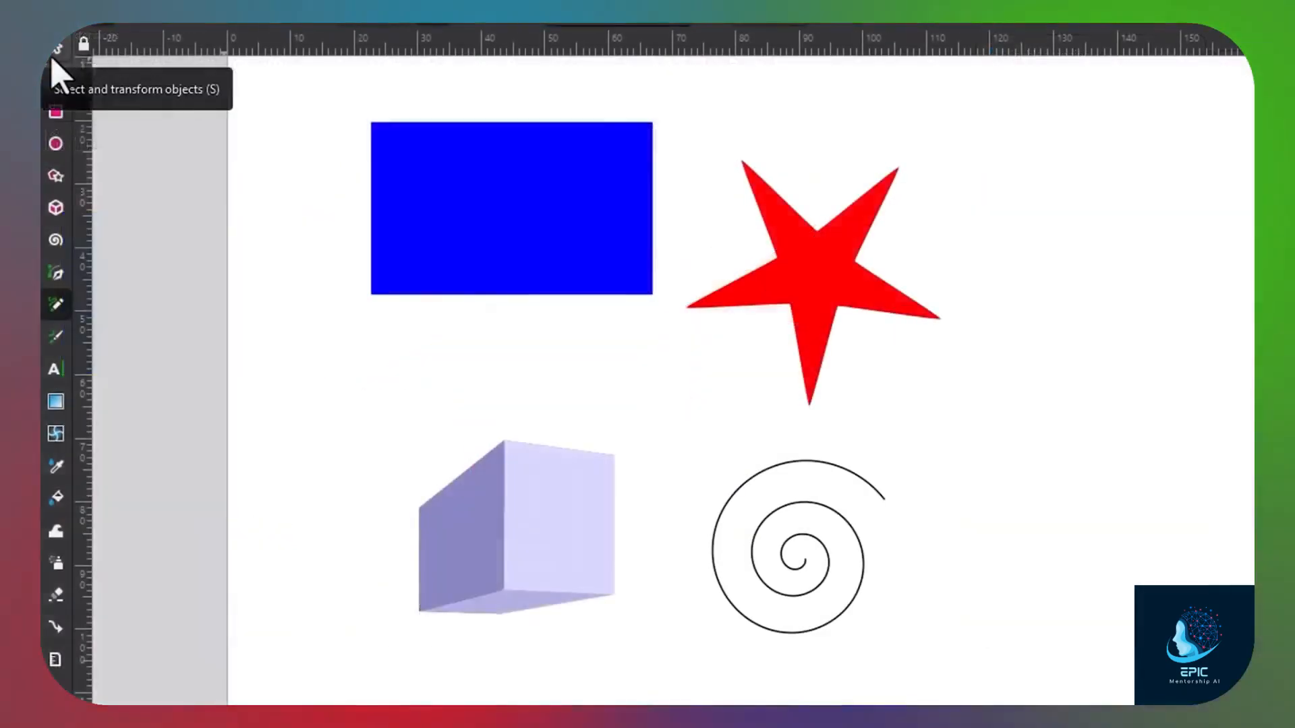
- Select the blue rectangle, star and spiral in turn, and move the five-pointed star about 13 mm right and 4 mm up
left_click(530, 205)
left_click(850, 288)
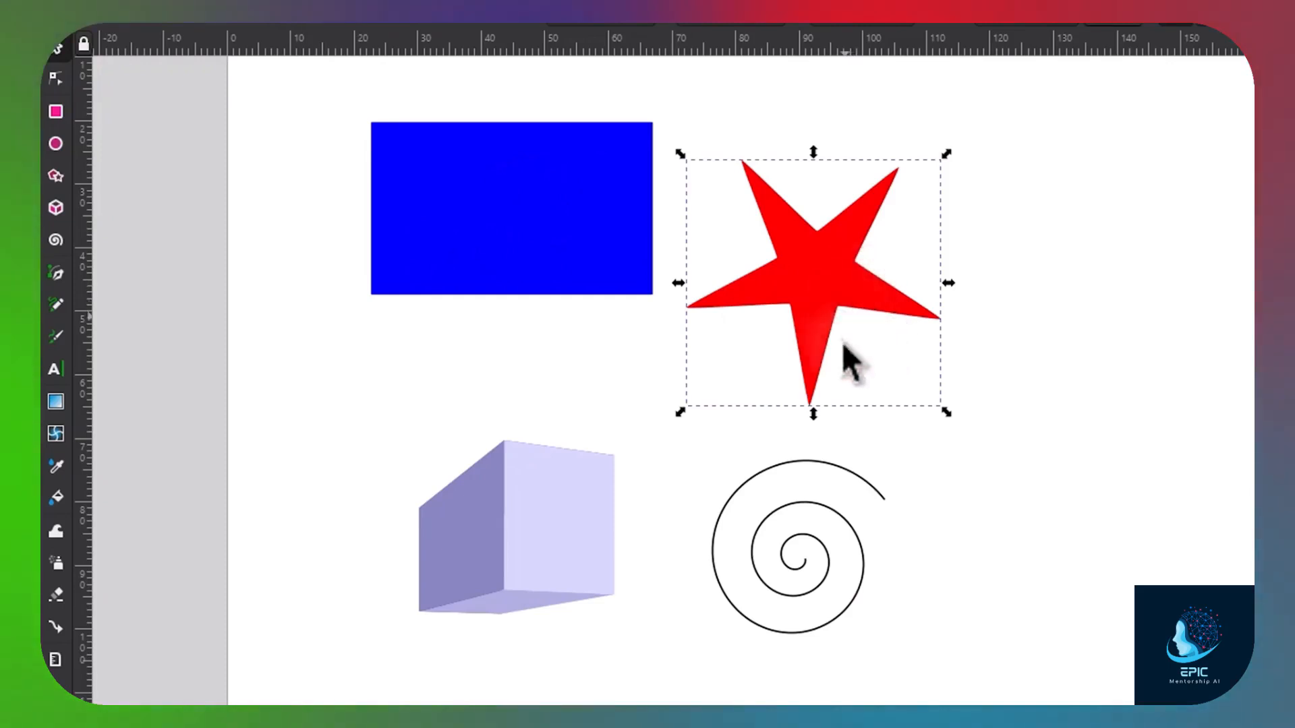
left_click(858, 489)
left_click(839, 287)
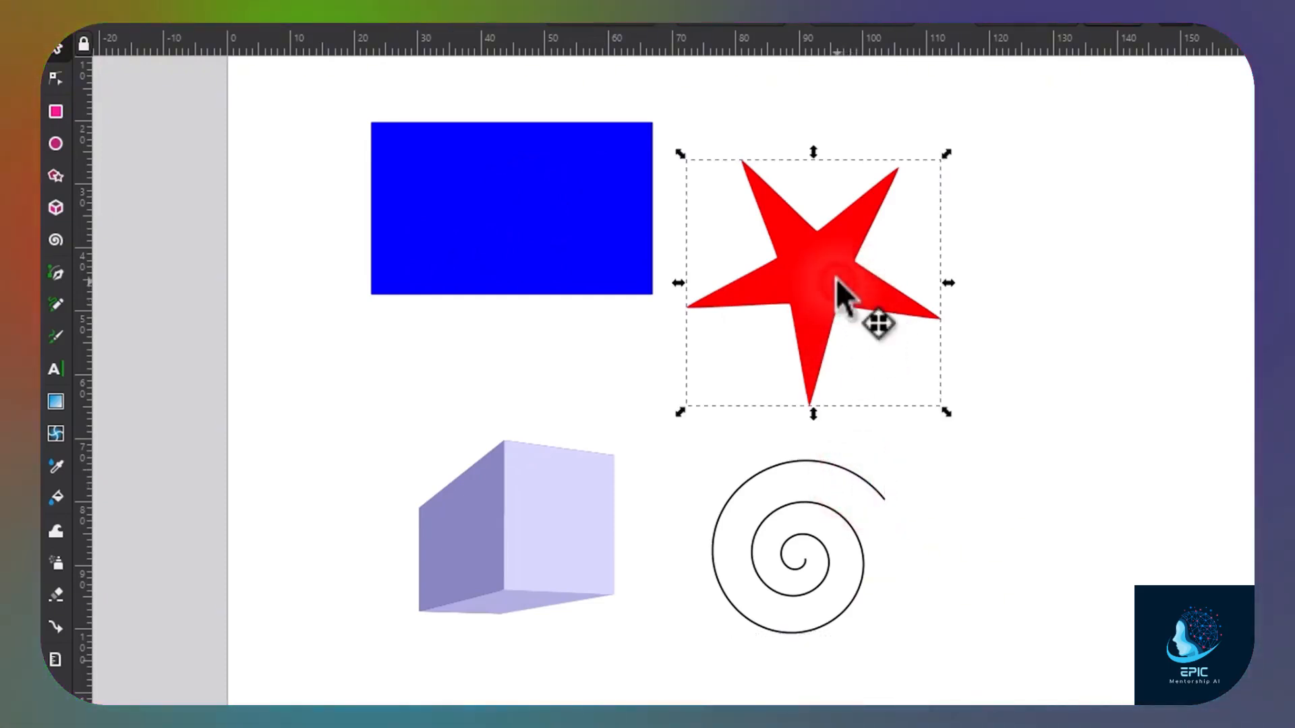
left_click_drag(880, 273, 936, 247)
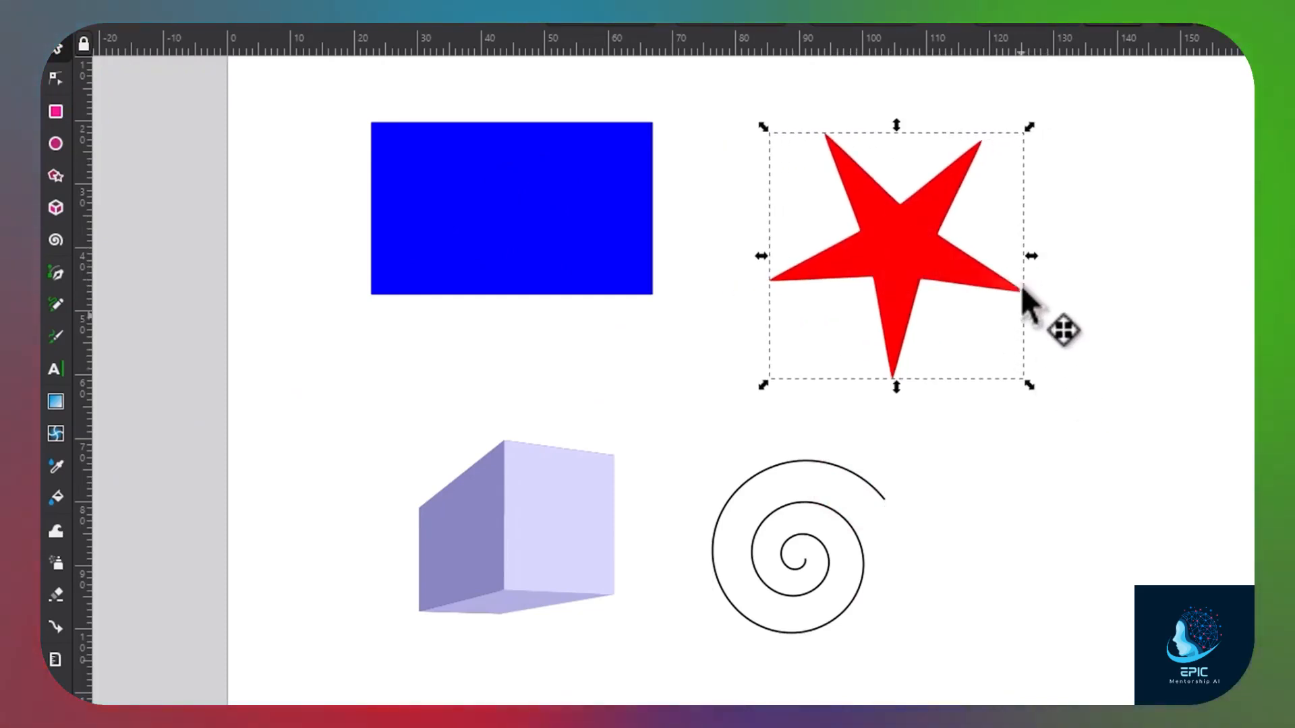
- Resize the five-pointed star by freehand scaling, and rotate and skew it to about 39 mm wide and 34 mm high
mouse_move(1031, 256)
left_mouse_down()
mouse_move(1203, 236)
mouse_move(1035, 256)
left_mouse_up()
left_click_drag(1033, 376, 958, 282)
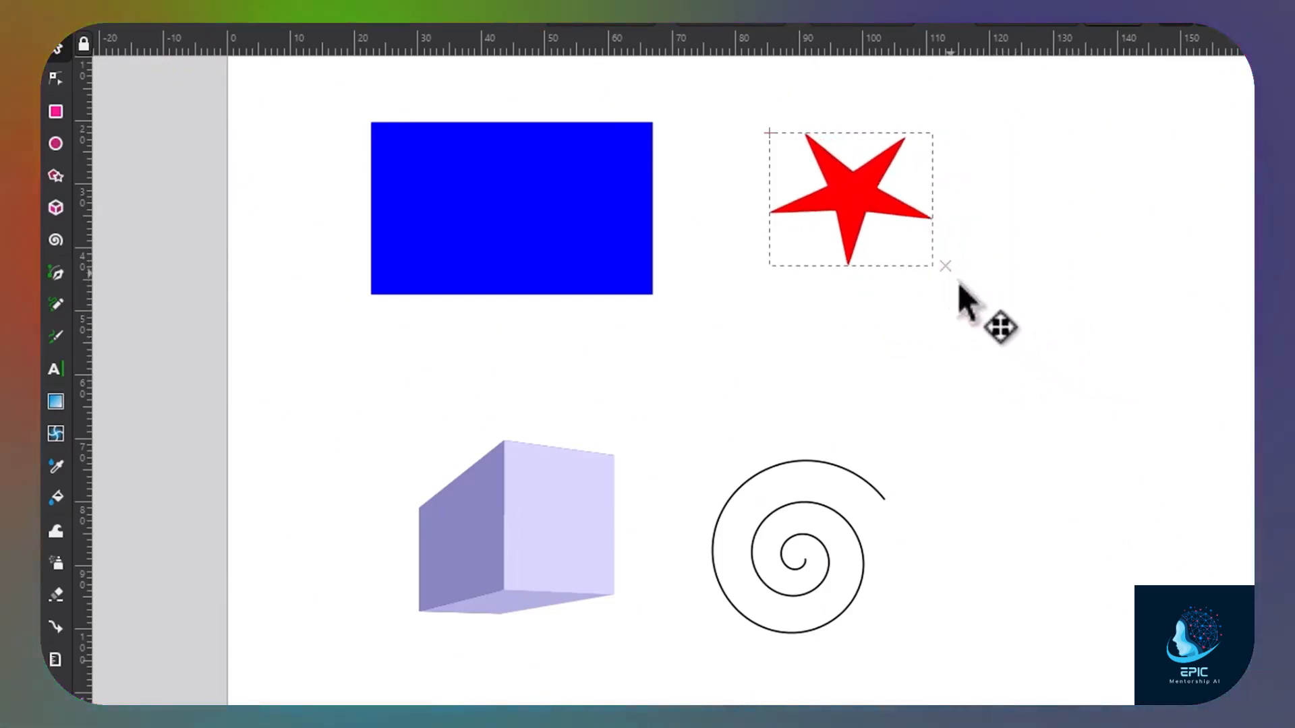
left_click_drag(1100, 387, 1037, 341)
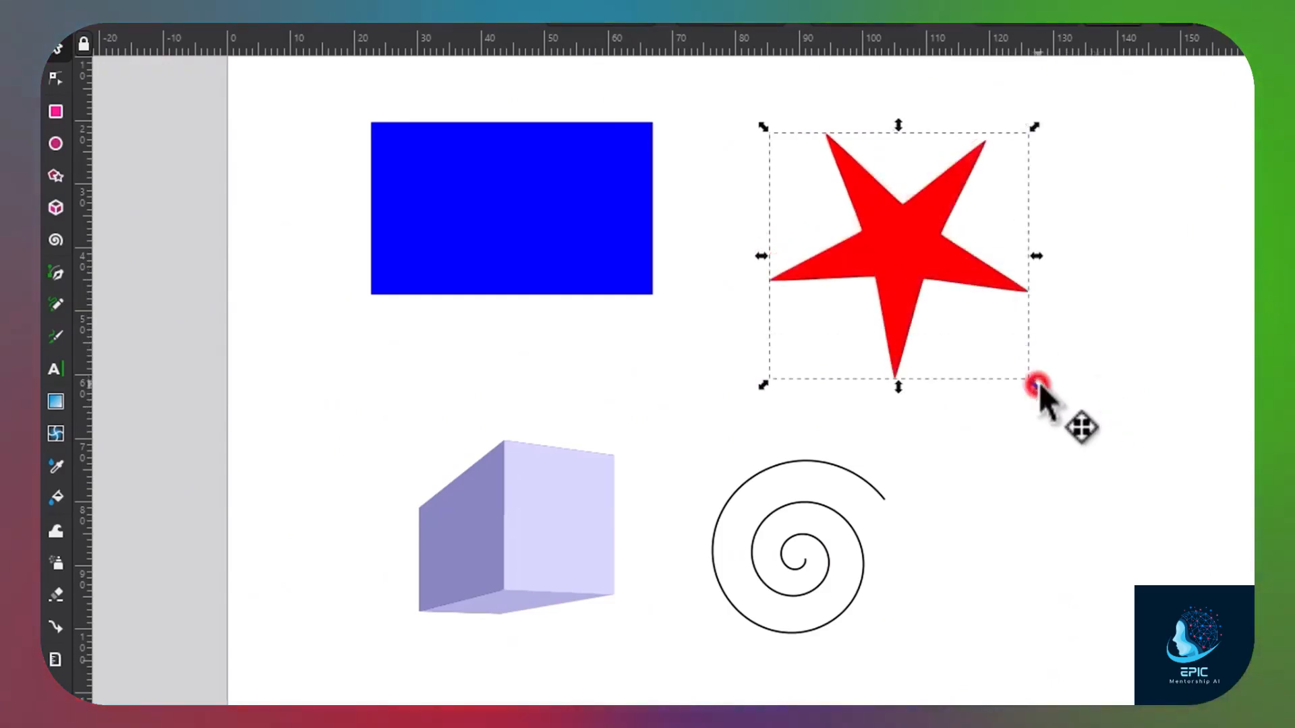
left_click_drag(1037, 384, 1036, 329)
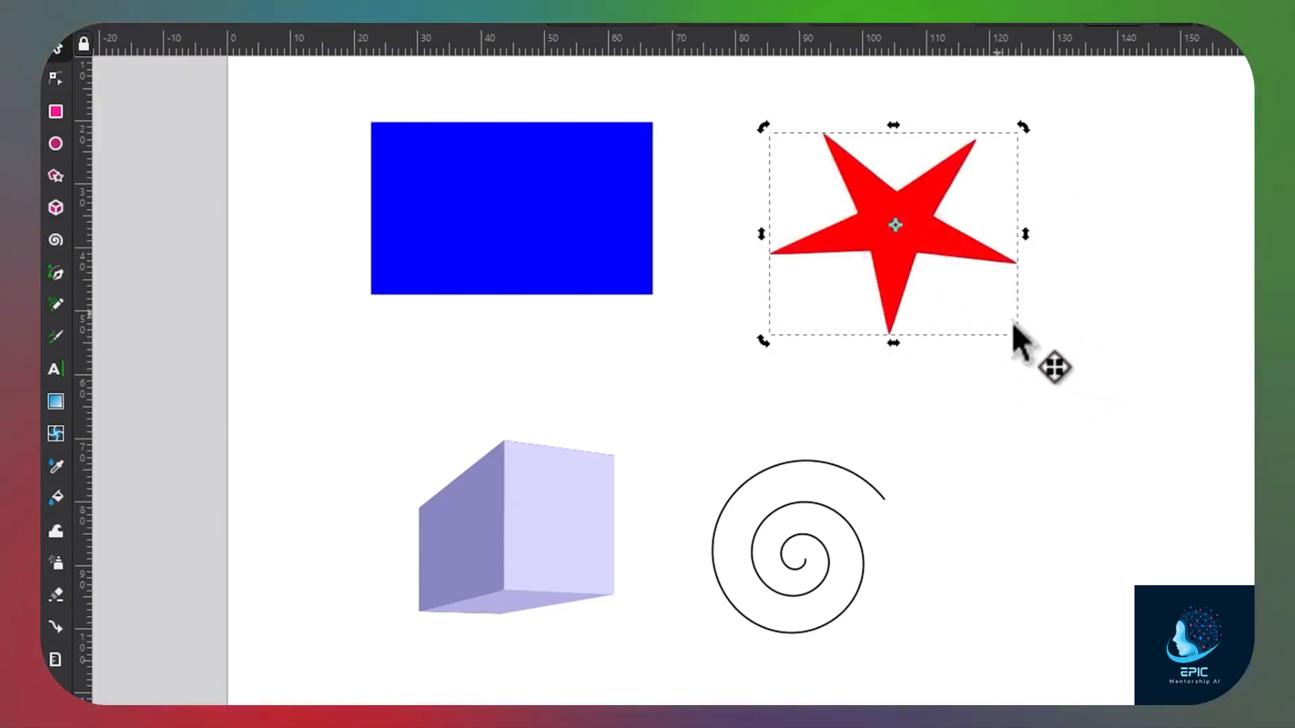
left_click_drag(1024, 344, 1038, 283)
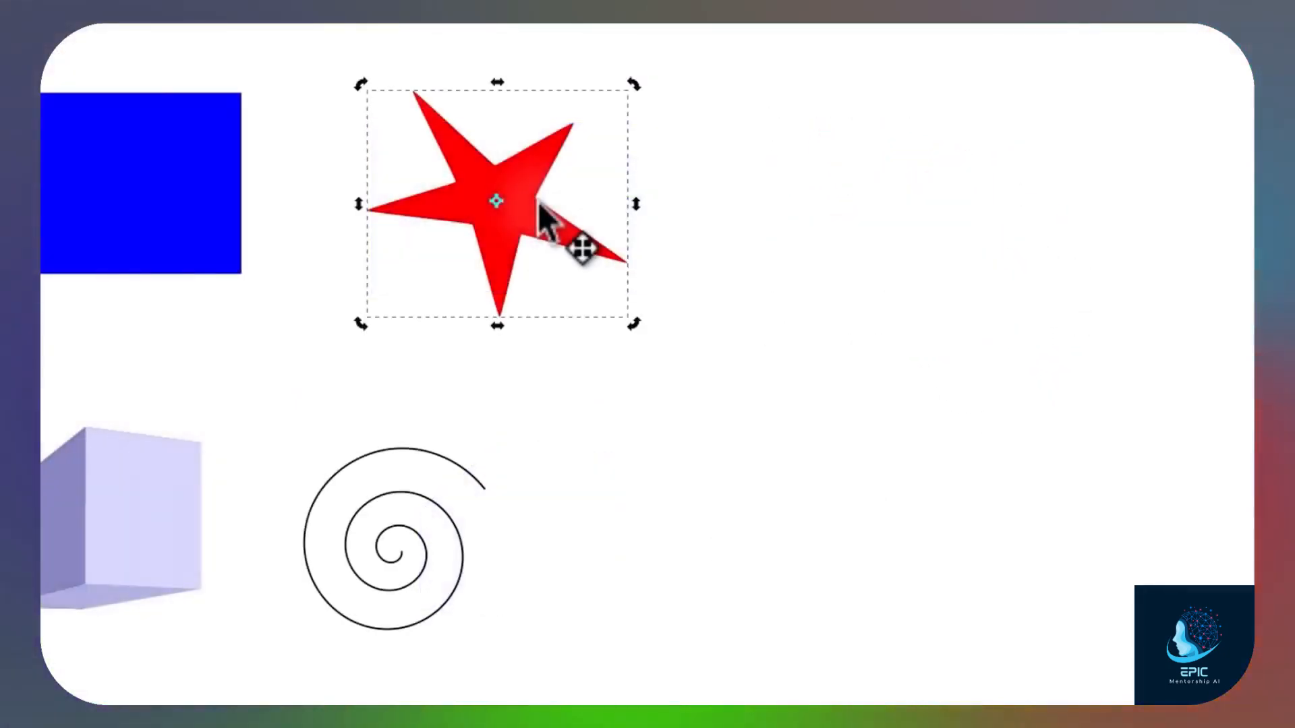
- Try cutting the five-pointed star, pasting copies at three empty spots on the page, and deleting the last copy
key("Delete")
left_click(613, 203)
key("ctrl+v")
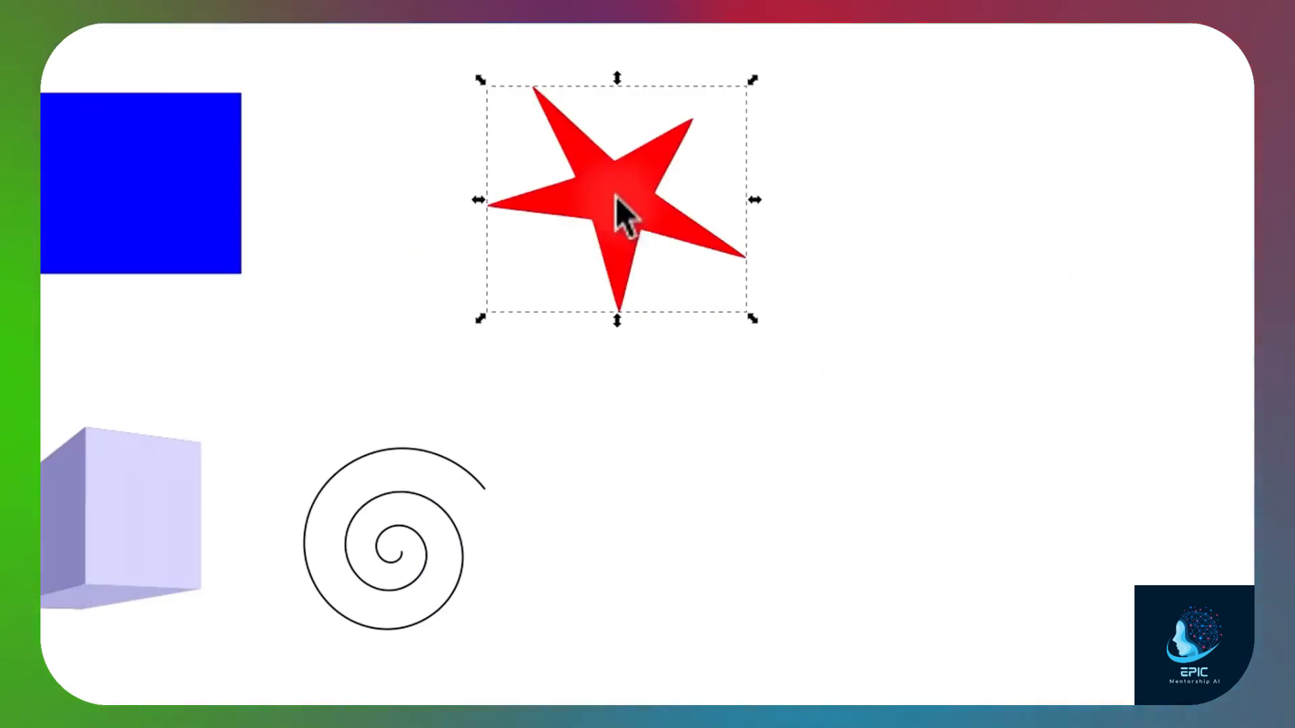
left_click(861, 301)
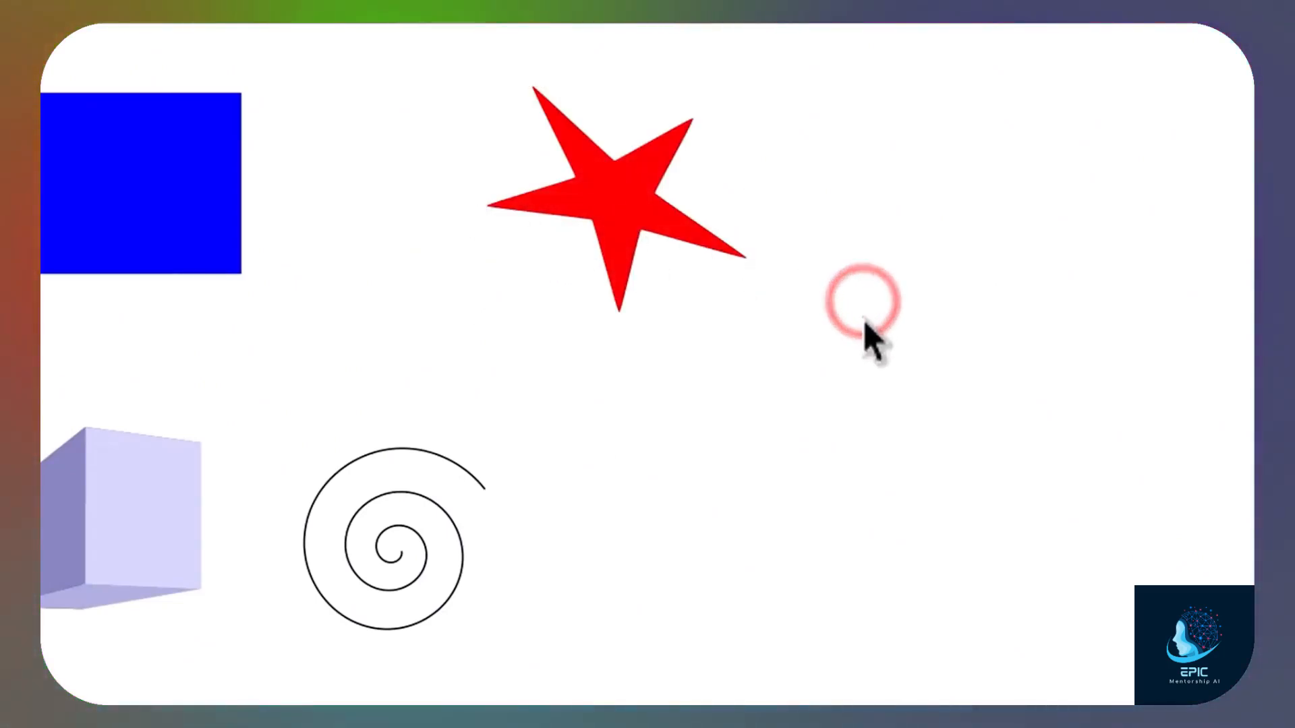
key("ctrl+v")
left_click(689, 465)
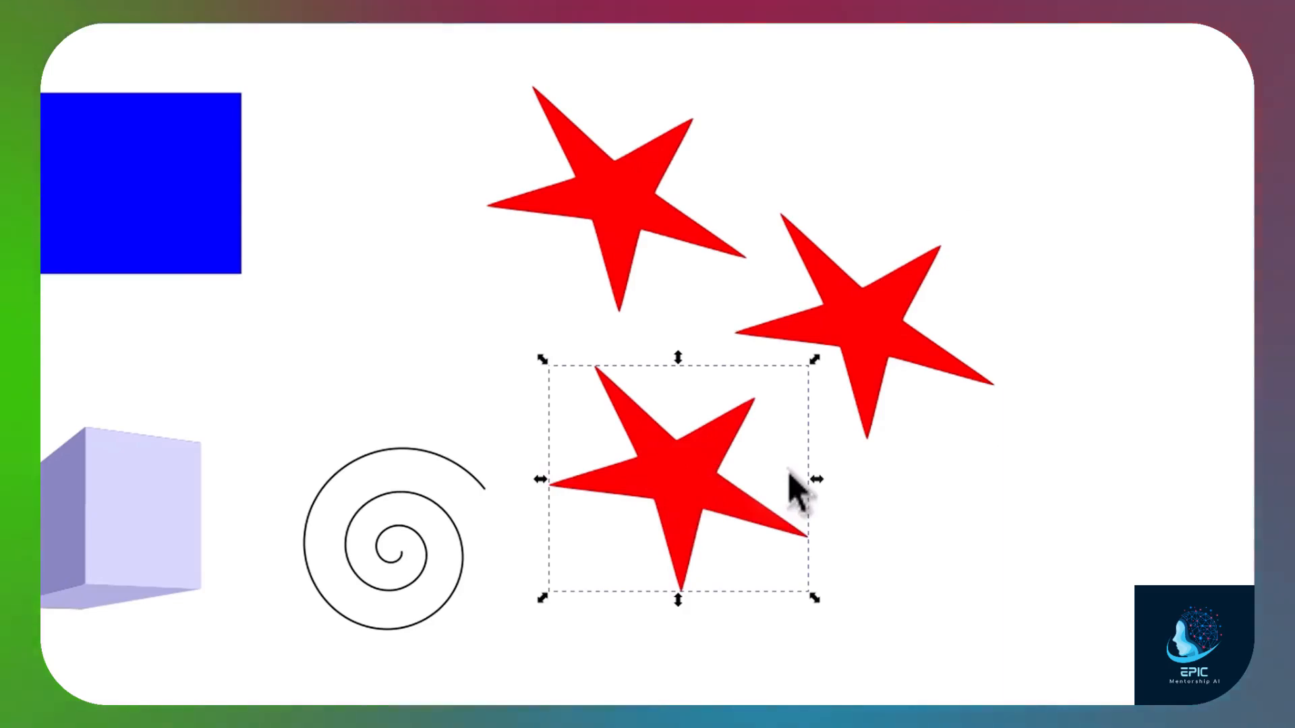
key("Delete")
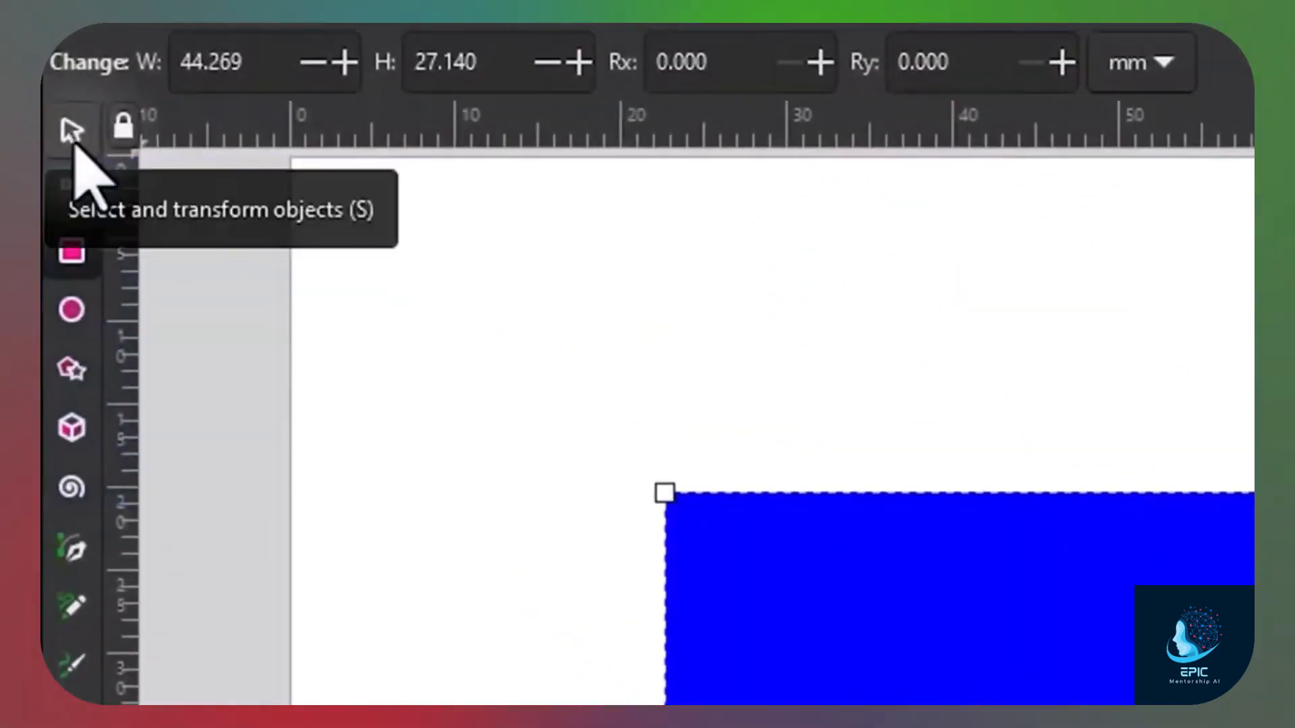
- Select the blue rectangle, rotate it 90° counterclockwise, and rotate it 90° clockwise back
left_click(72, 132)
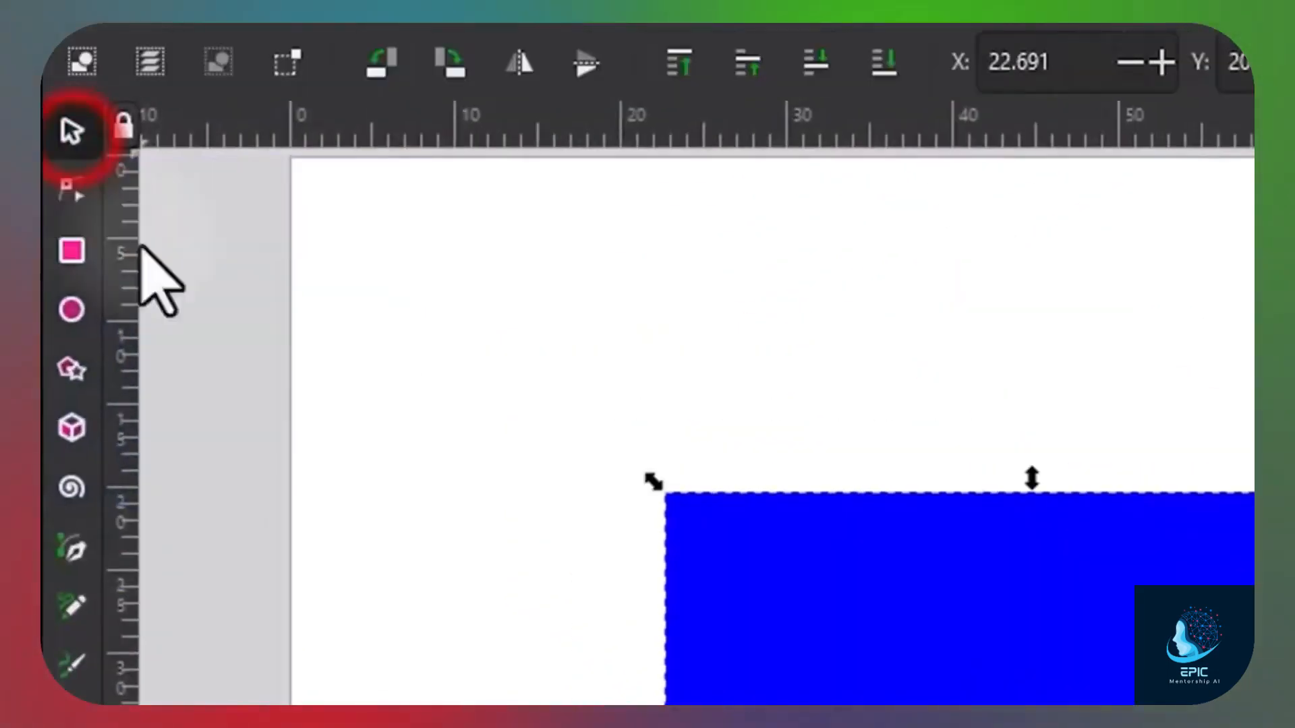
left_click(976, 413)
left_click(1010, 680)
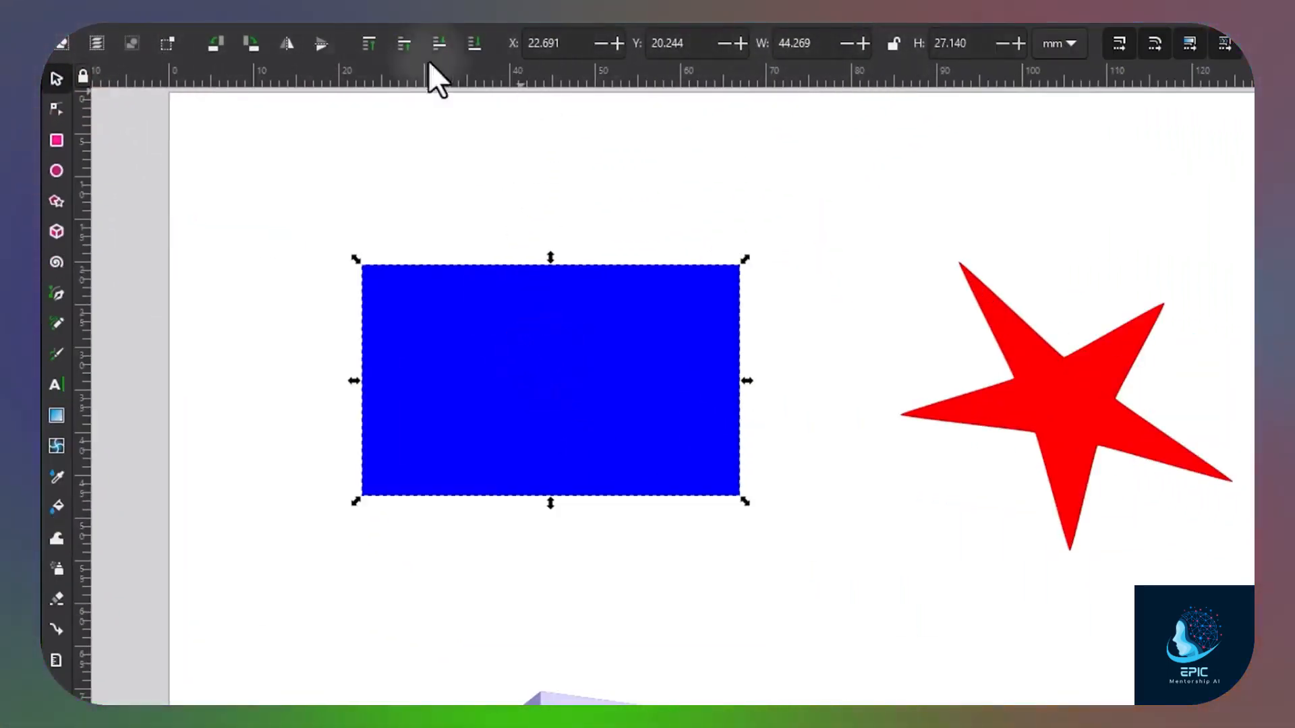
left_click(214, 43)
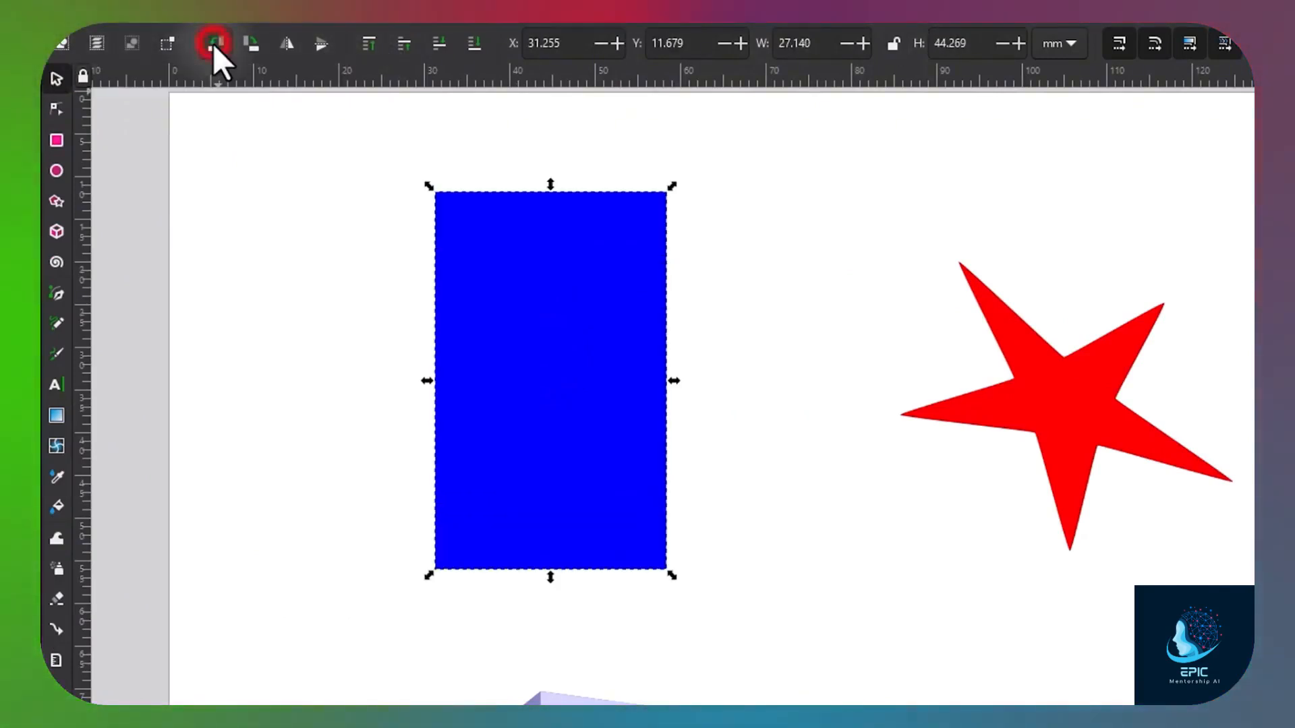
left_click(252, 44)
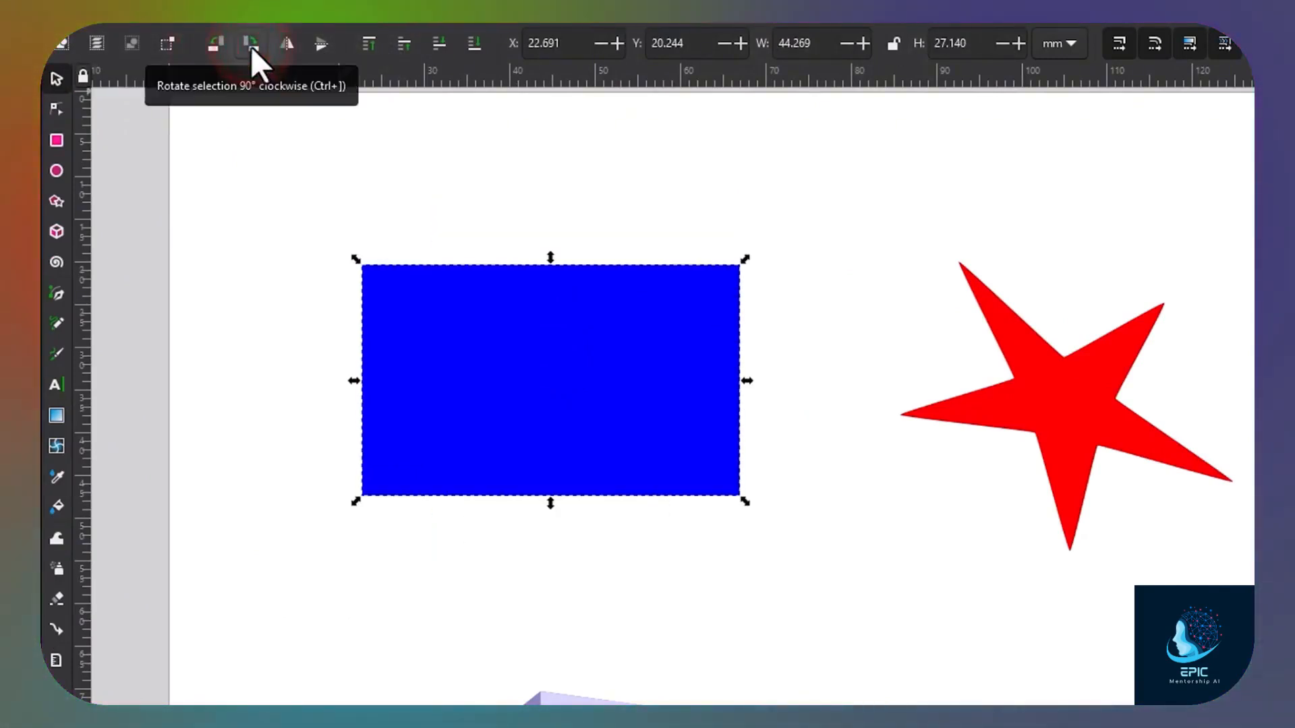
- Flip the five-pointed star vertically and flip it back
left_click(1085, 408)
left_click(318, 49)
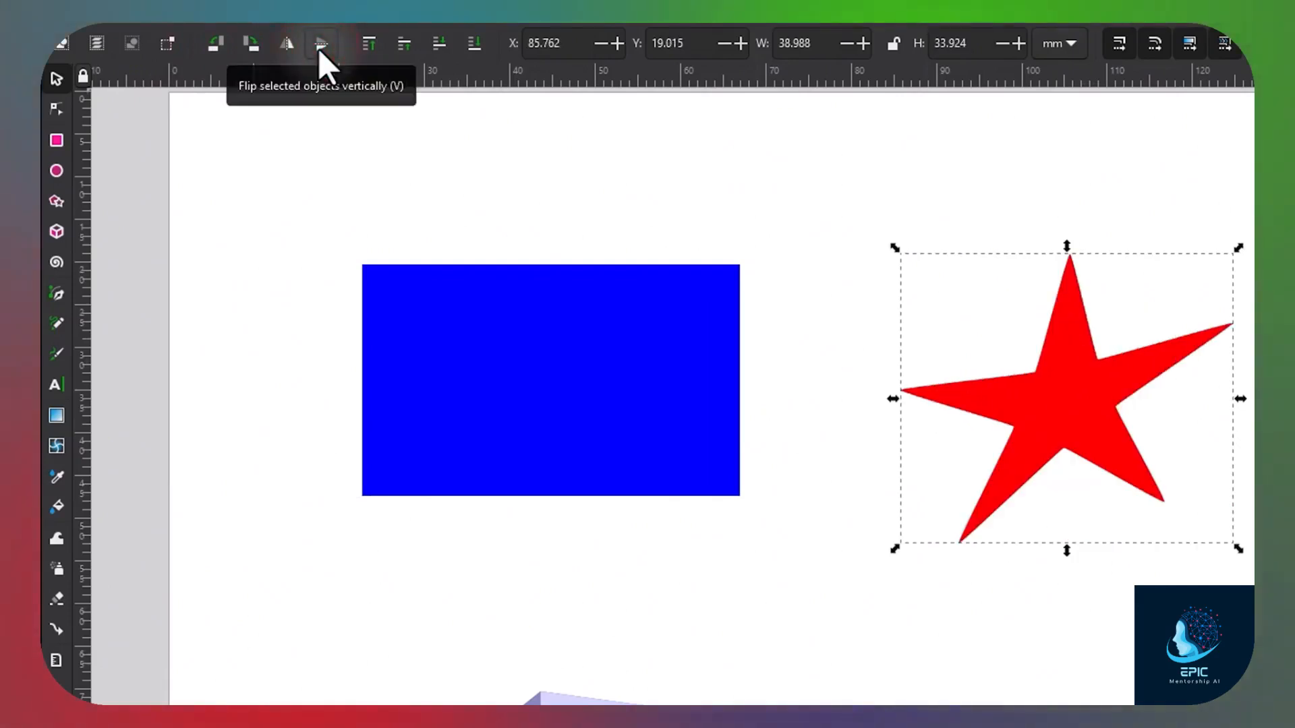
left_click(318, 49)
- Move the star over the edge of the blue rectangle, lower it behind the rectangle, and raise it in front again
left_click_drag(1072, 352, 775, 347)
left_click(437, 45)
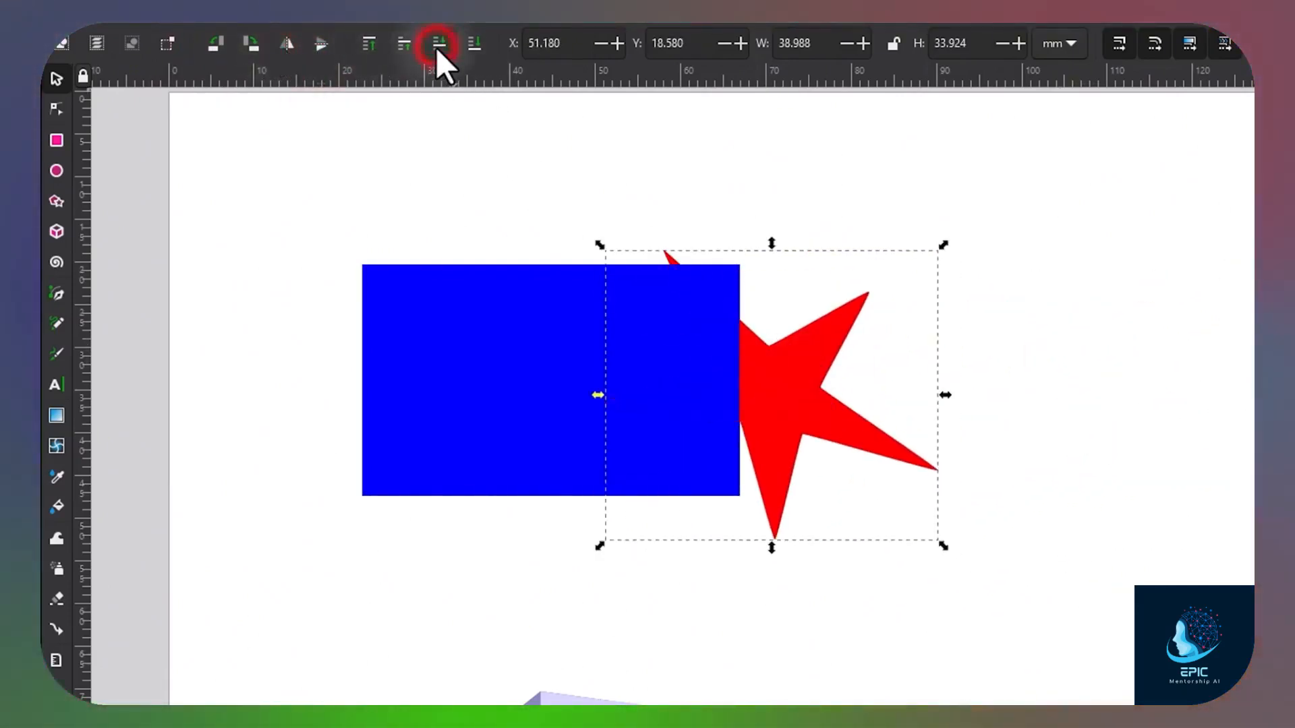
left_click(404, 42)
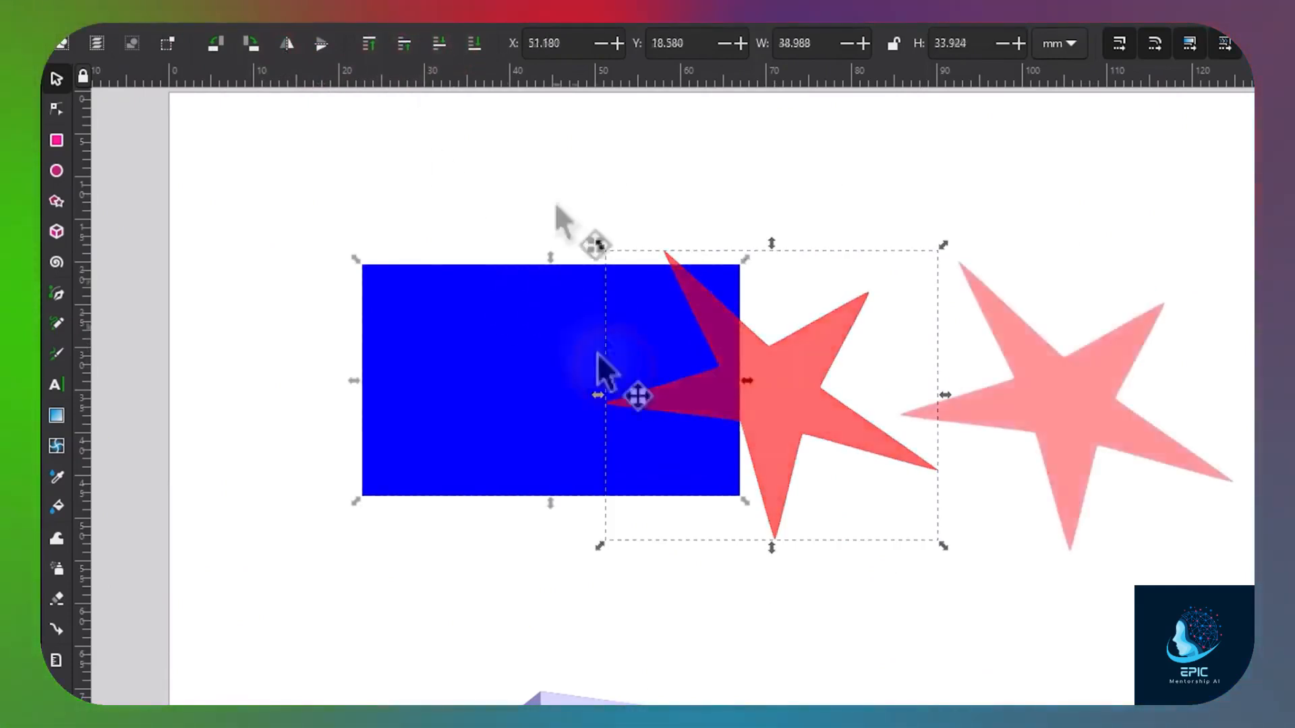
- Try shifting the blue rectangle's X position to 22.791 mm and set it back to 22.691 mm
left_click(617, 43)
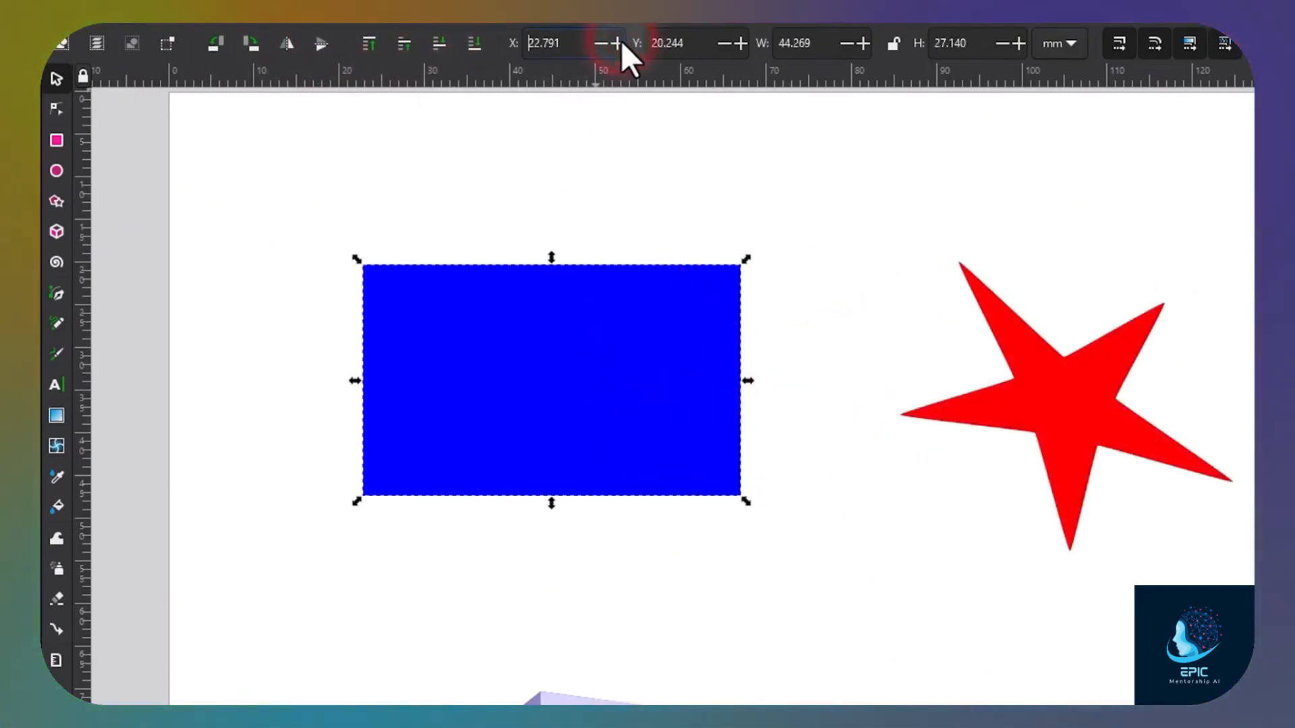
left_click(617, 42)
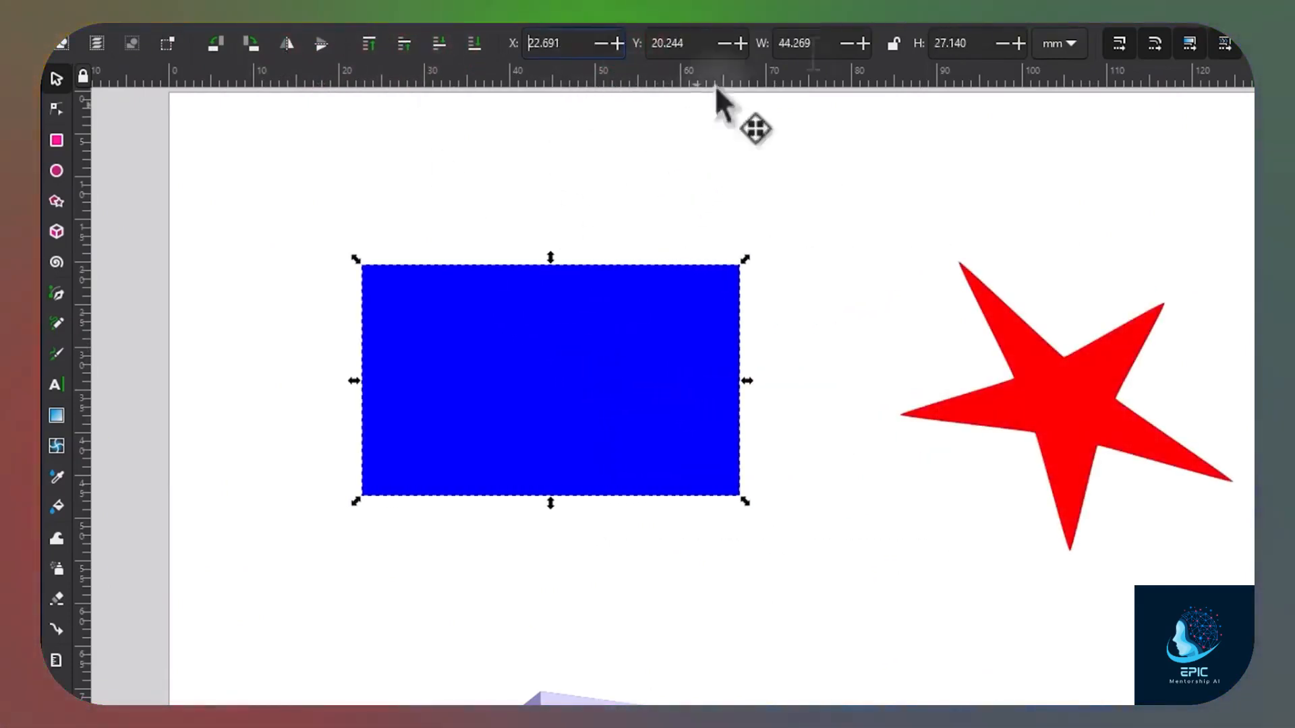
- Try nudging the blue rectangle's width and height, and set them back to 44.269 mm and 27.140 mm
left_click(863, 42)
left_click(862, 42)
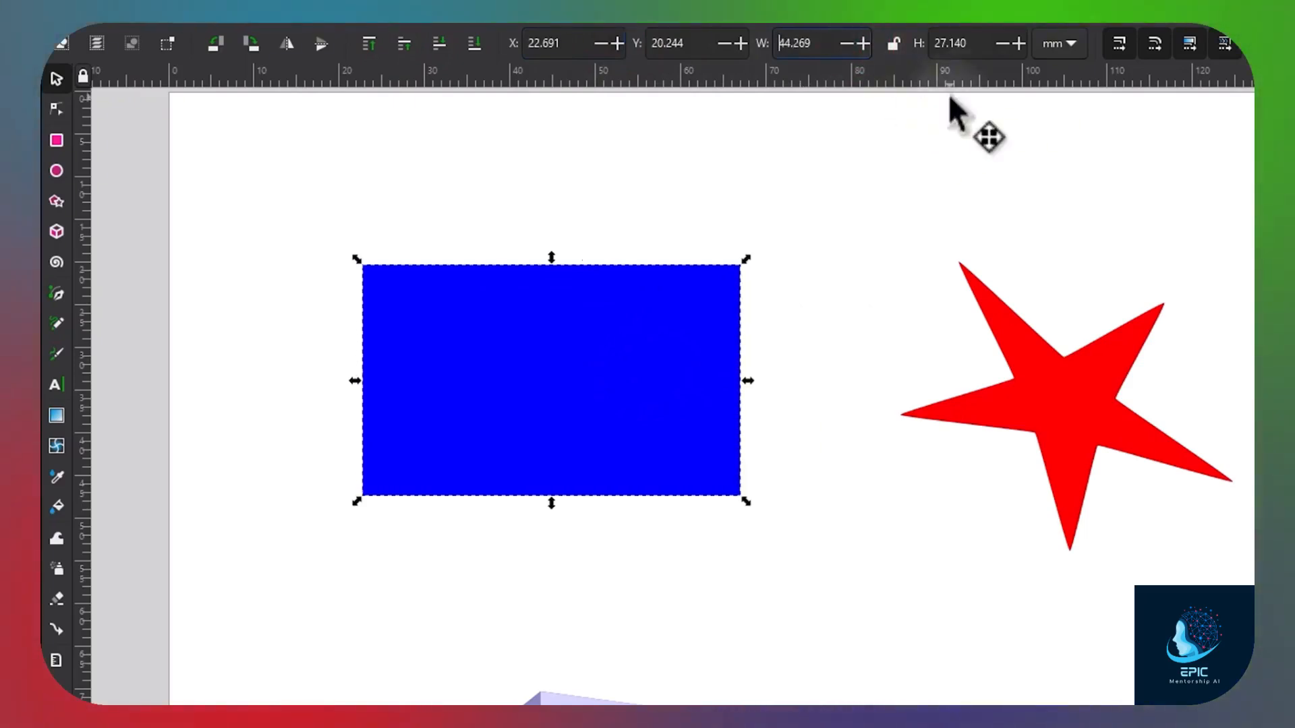
left_click(1018, 43)
left_click(1018, 43)
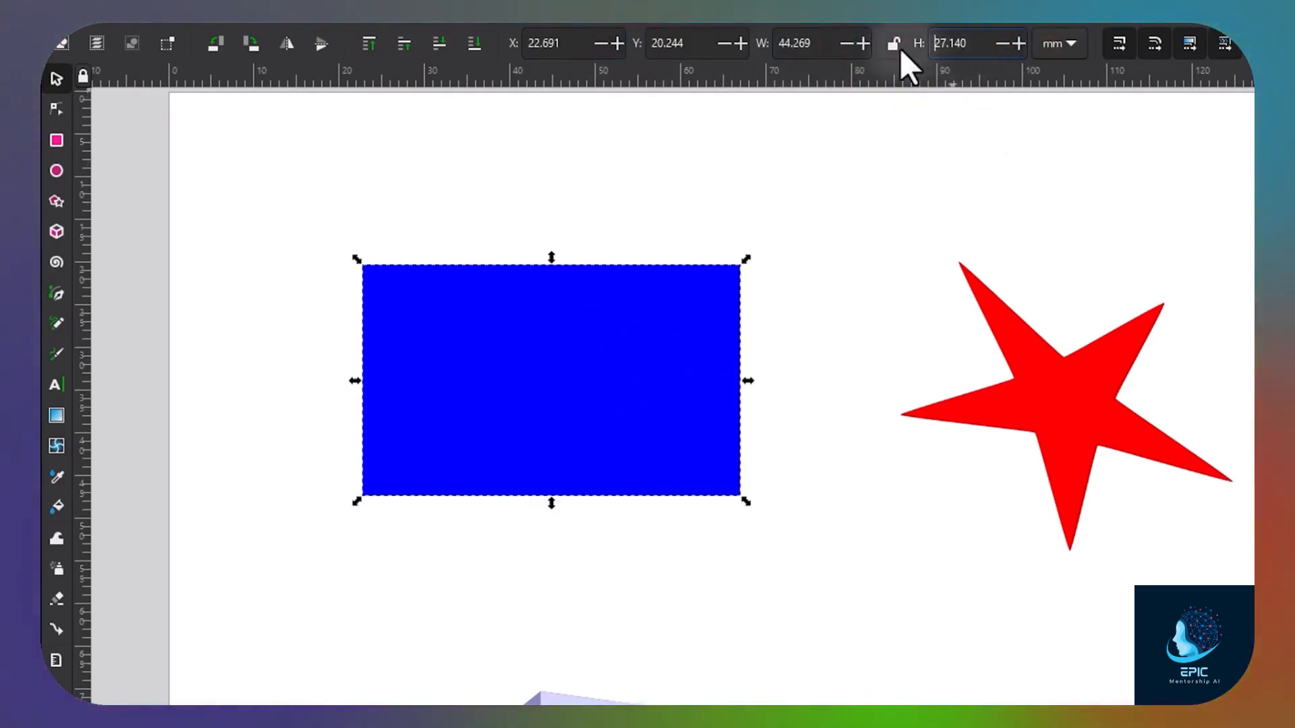
- Lock the blue rectangle's width-to-height ratio, try a width of 44.369 mm, and set it back to 44.269 mm
left_click(895, 45)
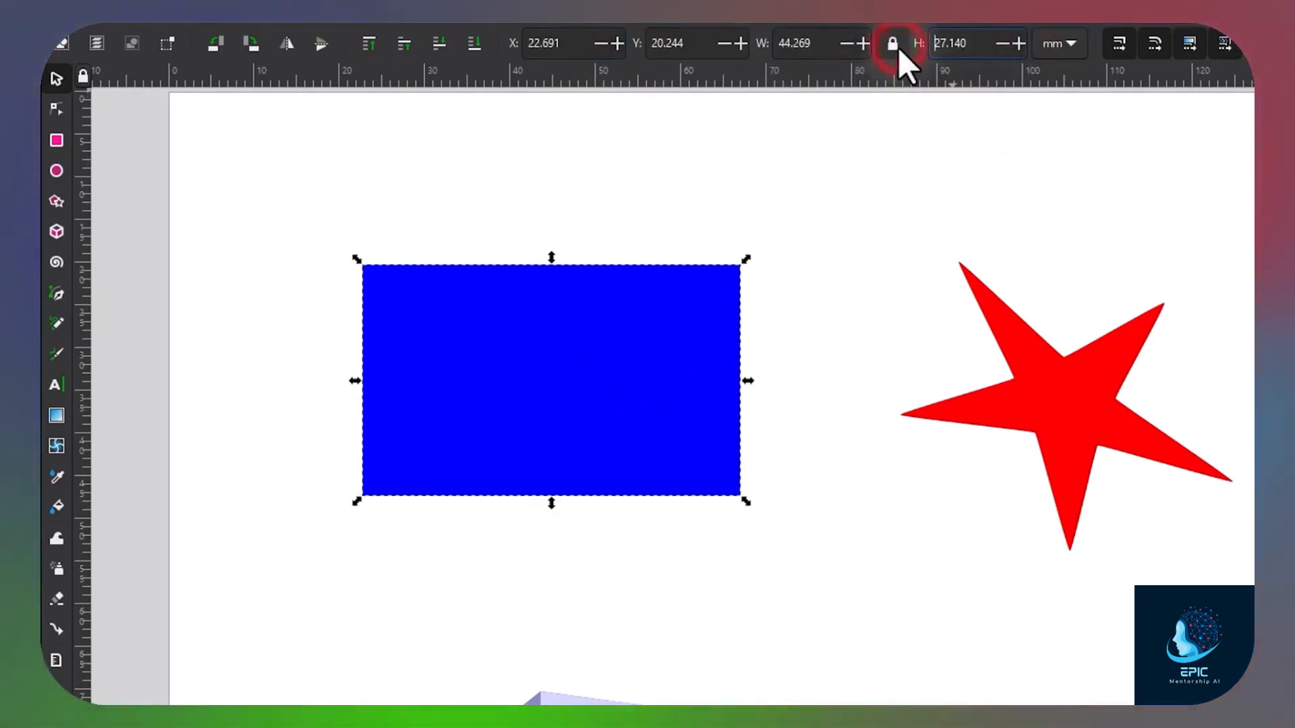
left_click(863, 43)
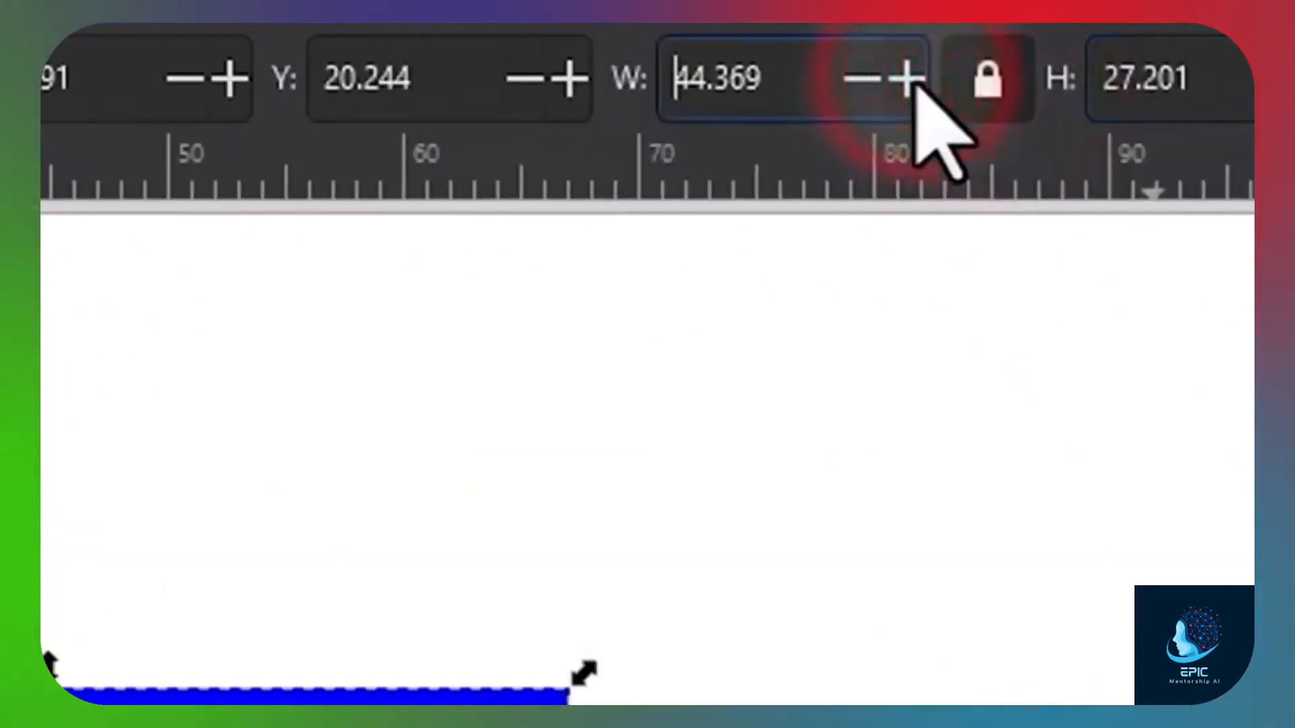
left_click(906, 79)
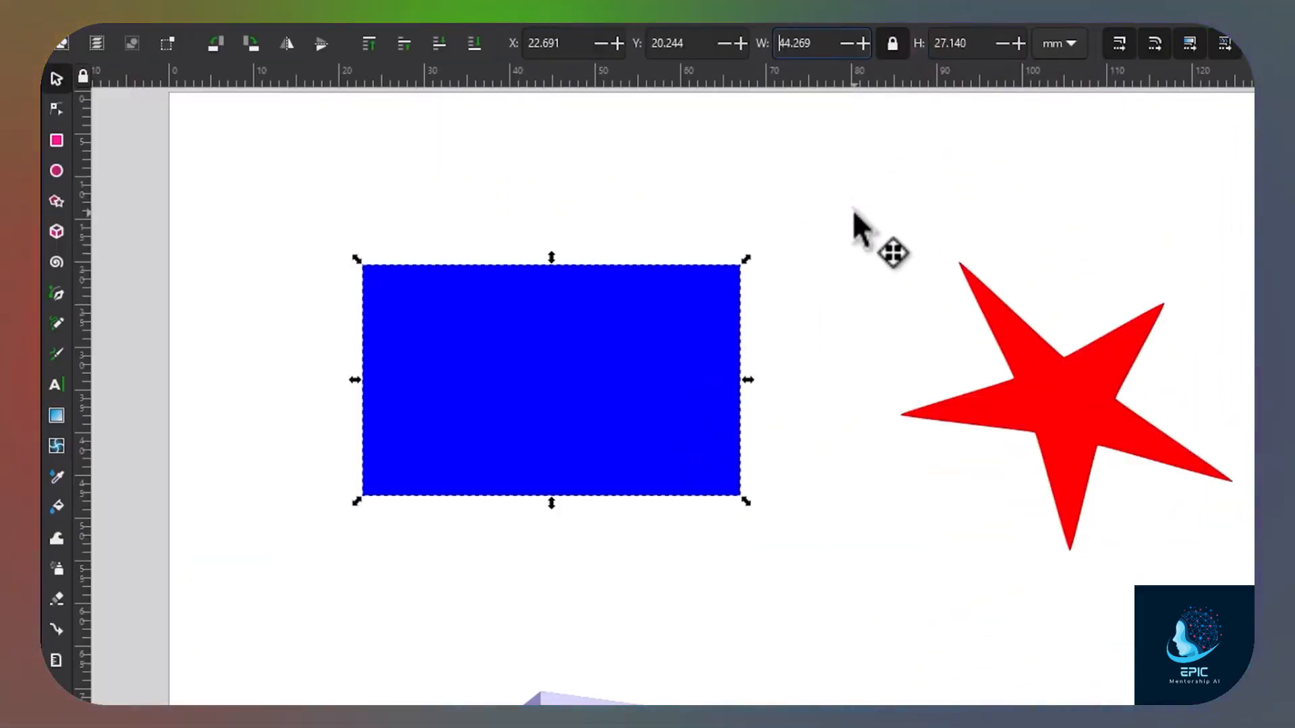
- Reshape the lower curved edge of the closed freeform path with the Node tool
mouse_move(649, 322)
left_mouse_down()
mouse_move(681, 318)
mouse_move(643, 236)
mouse_move(646, 300)
left_mouse_up()
mouse_move(741, 456)
left_mouse_down()
mouse_move(835, 516)
mouse_move(754, 464)
left_mouse_up()
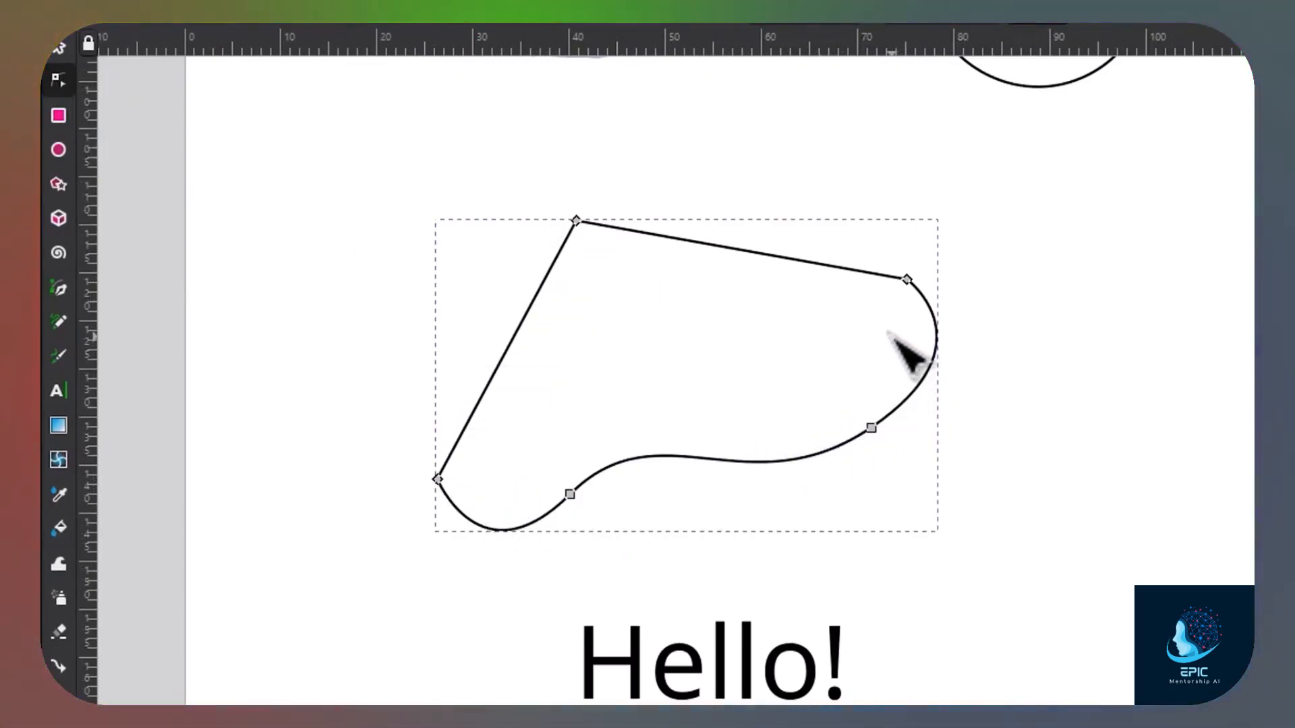
- Edit the "Hello !" text and remove the extra spaces before the exclamation mark
left_click(609, 383)
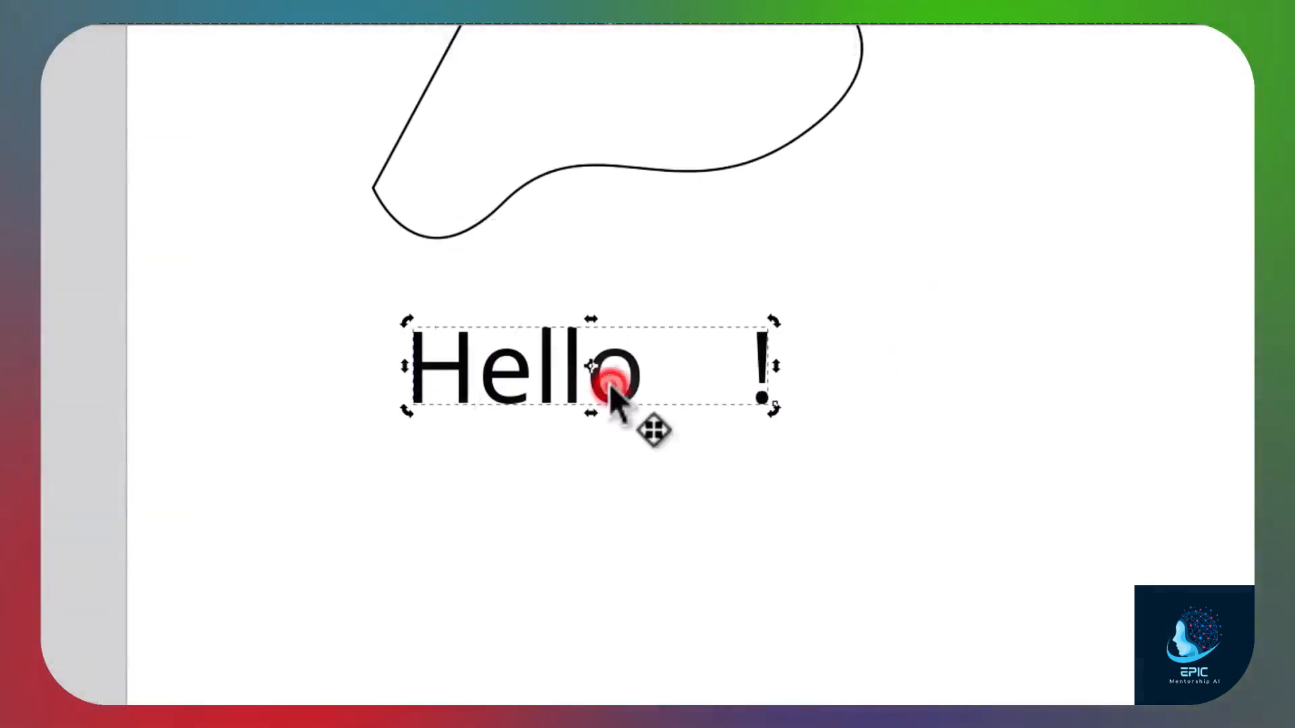
left_click(651, 375)
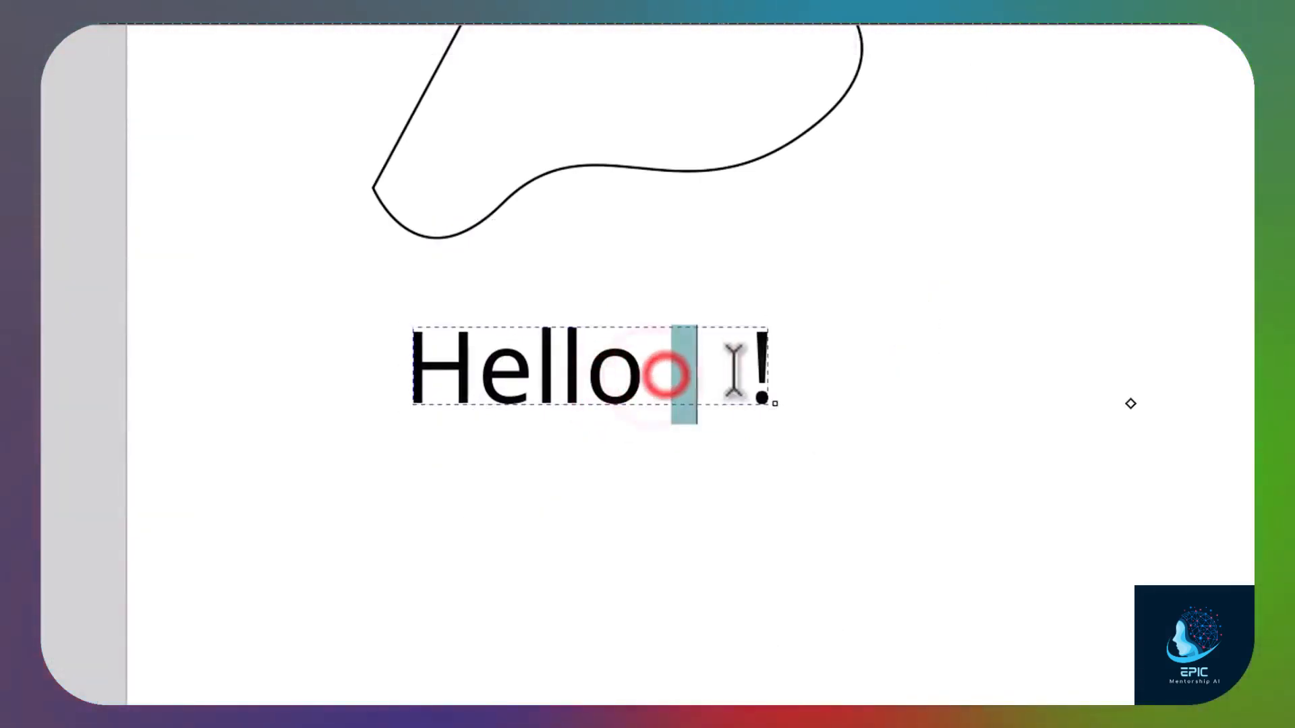
left_click_drag(734, 371, 635, 362)
key("BackSpace")
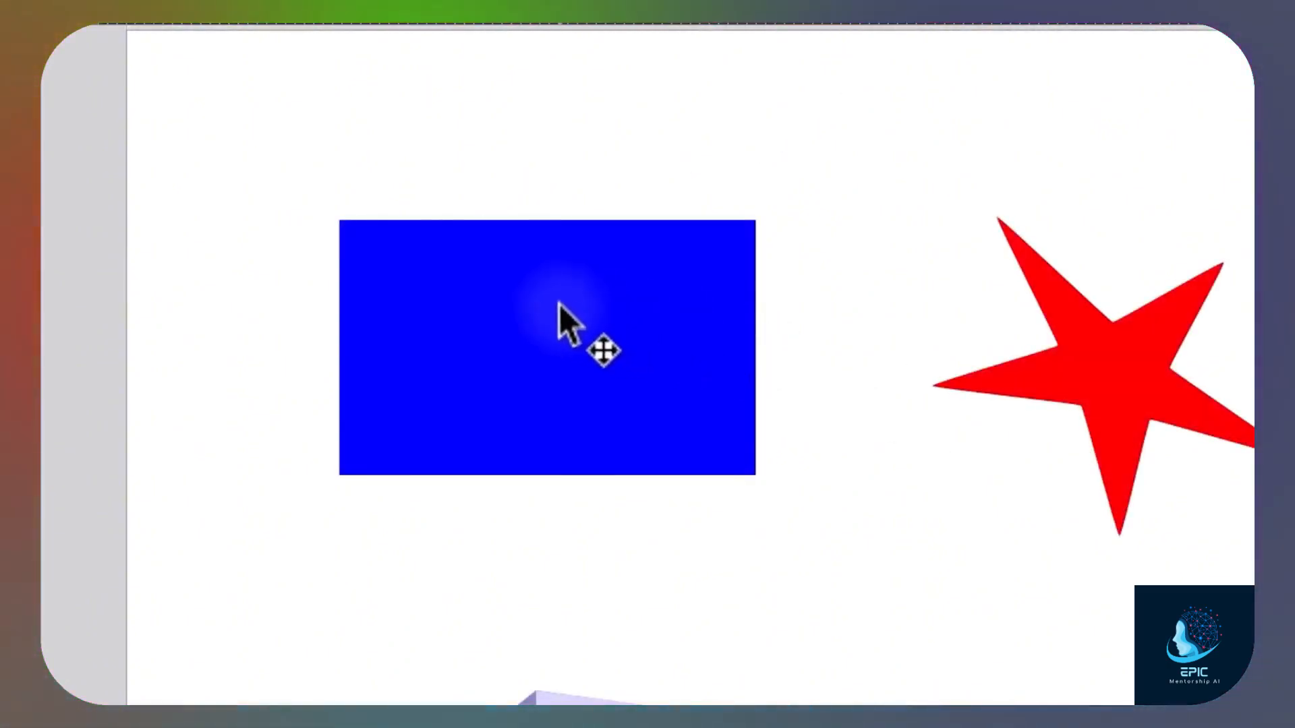
- Try drawing a smaller blue rectangle between the large one and the star, and moving the large rectangle's corner rounding handle
left_click(559, 307)
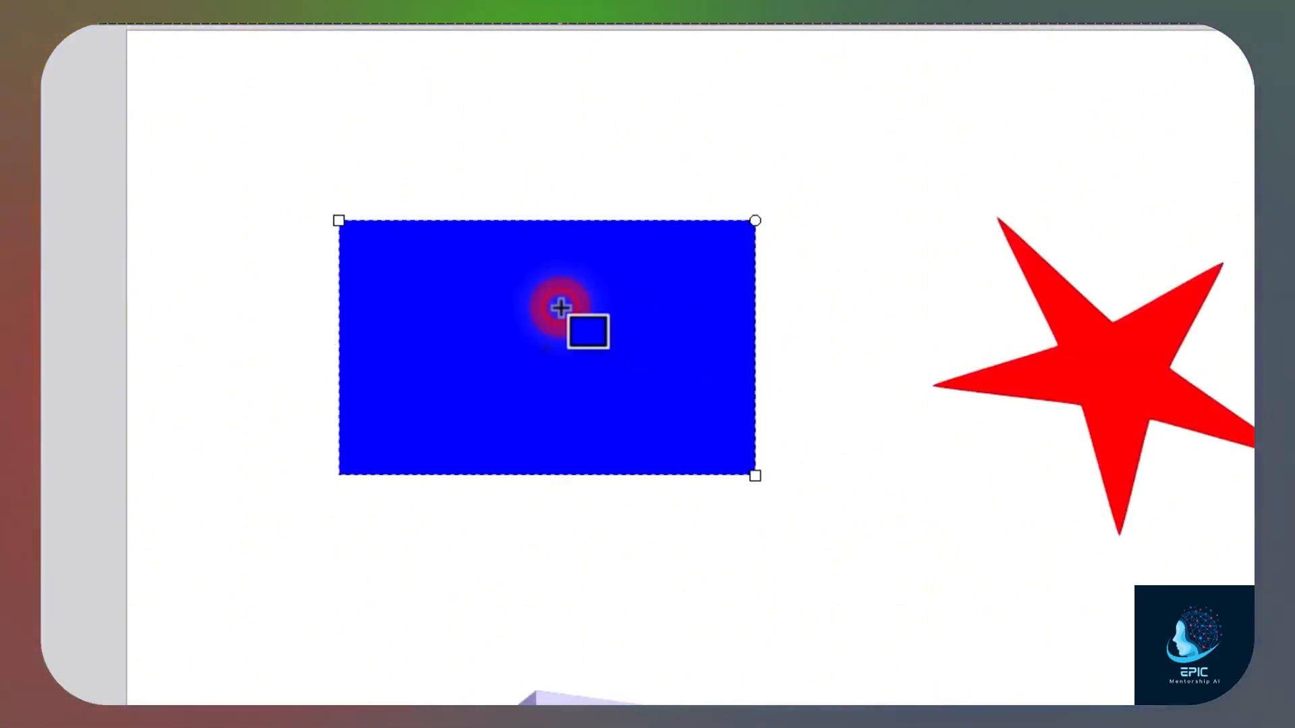
left_click_drag(774, 88, 985, 203)
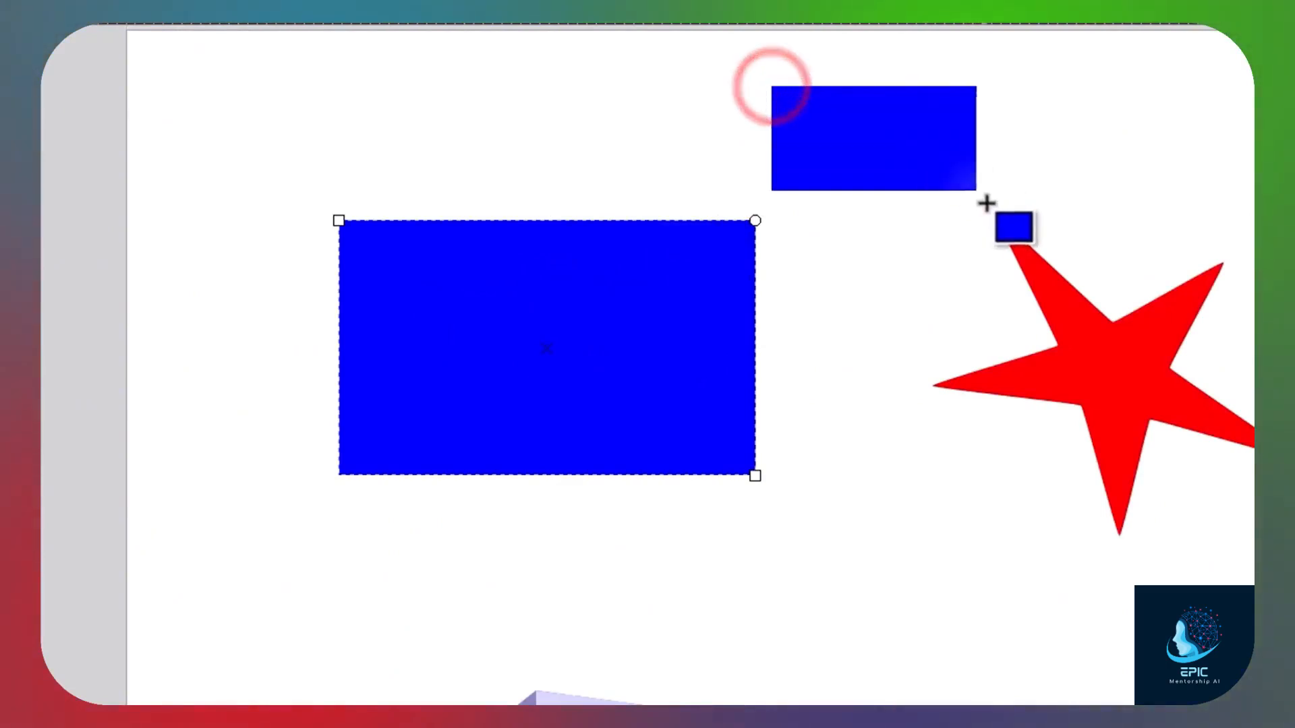
left_click(649, 290)
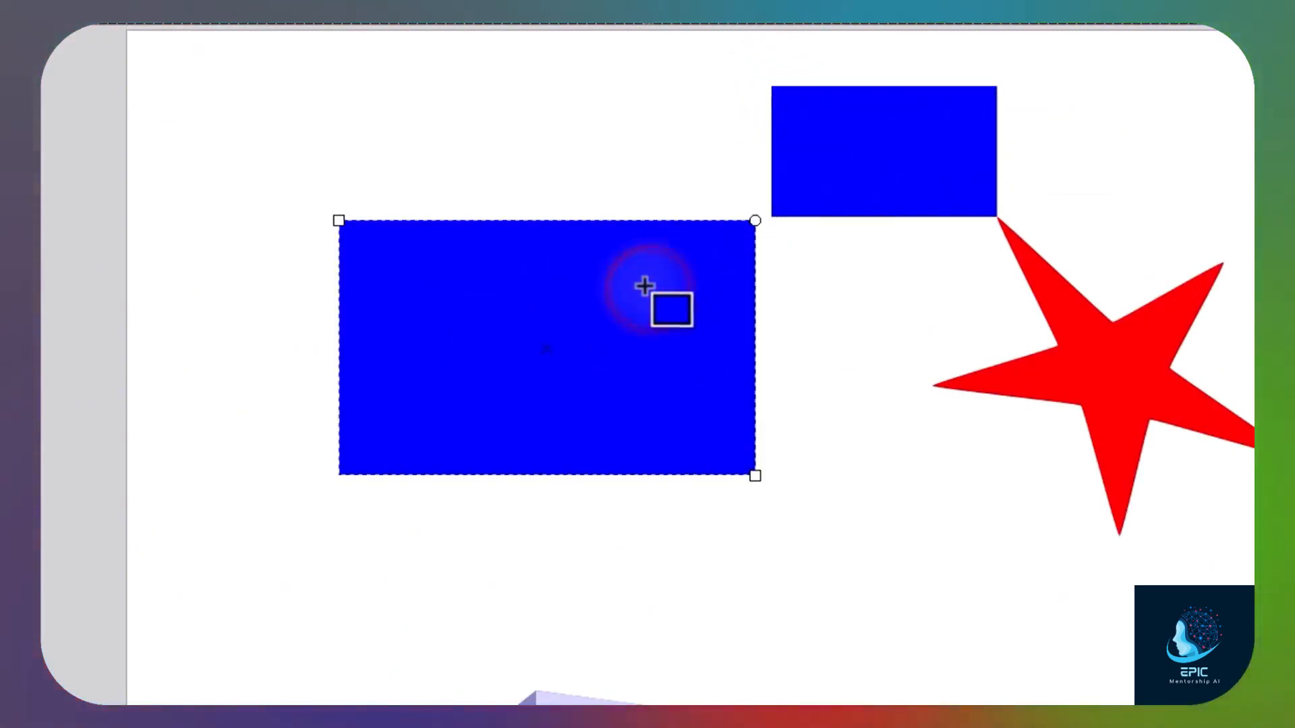
mouse_move(755, 221)
left_mouse_down()
mouse_move(762, 337)
mouse_move(757, 217)
left_mouse_up()
left_click(786, 263)
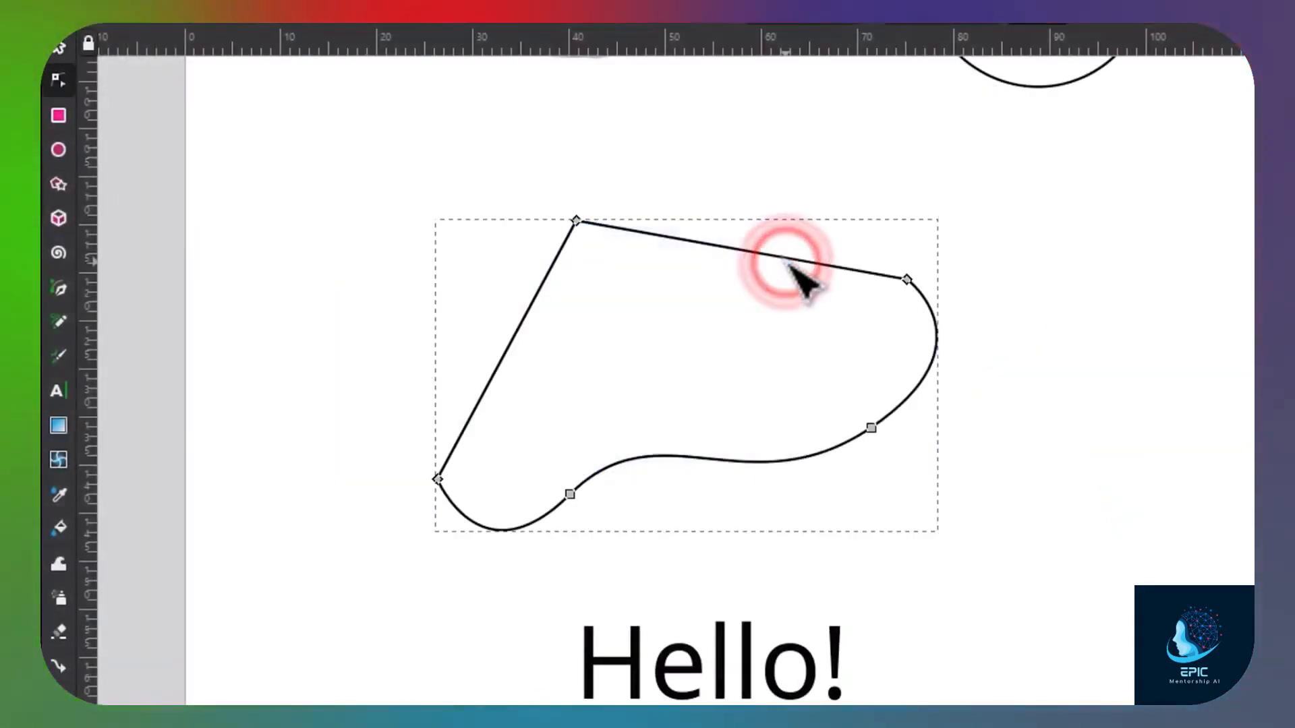
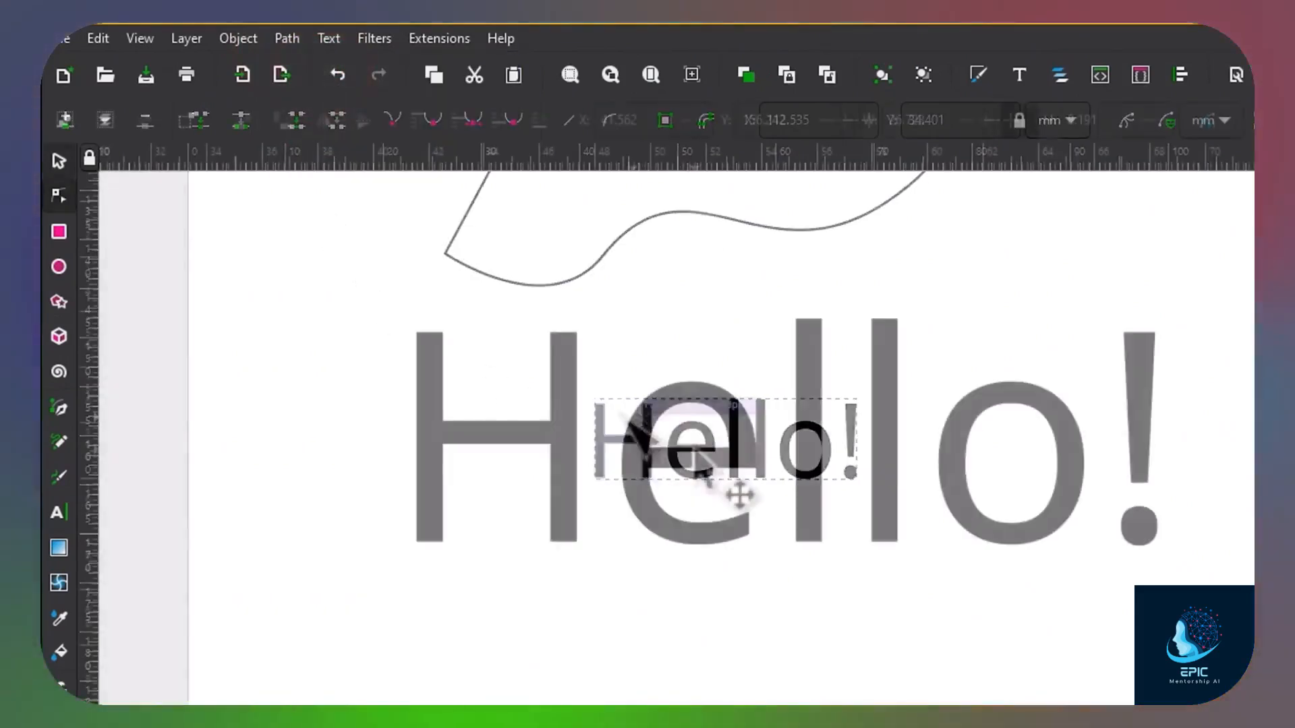
- Select the separate letters e, l, l and o of "Hello!" one after another, and activate the Node tool
left_click(635, 435)
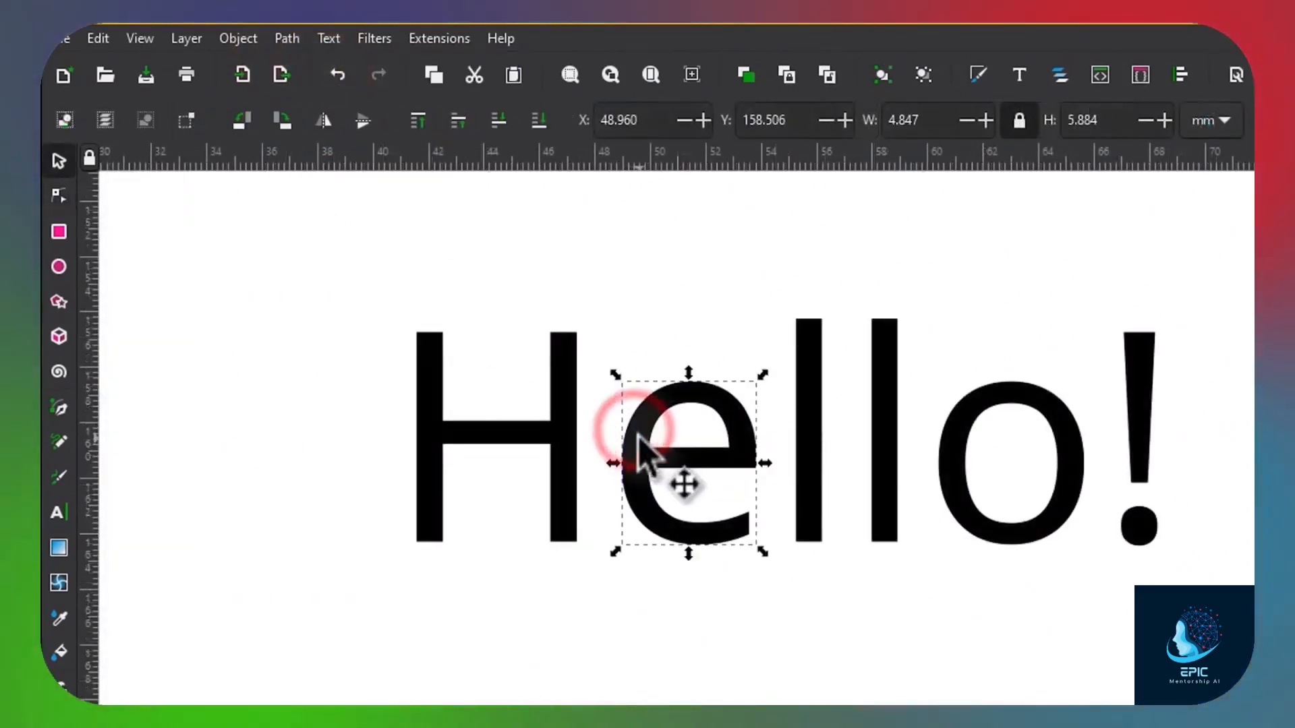
left_click(817, 431)
left_click(886, 434)
left_click(944, 440)
left_click(60, 196)
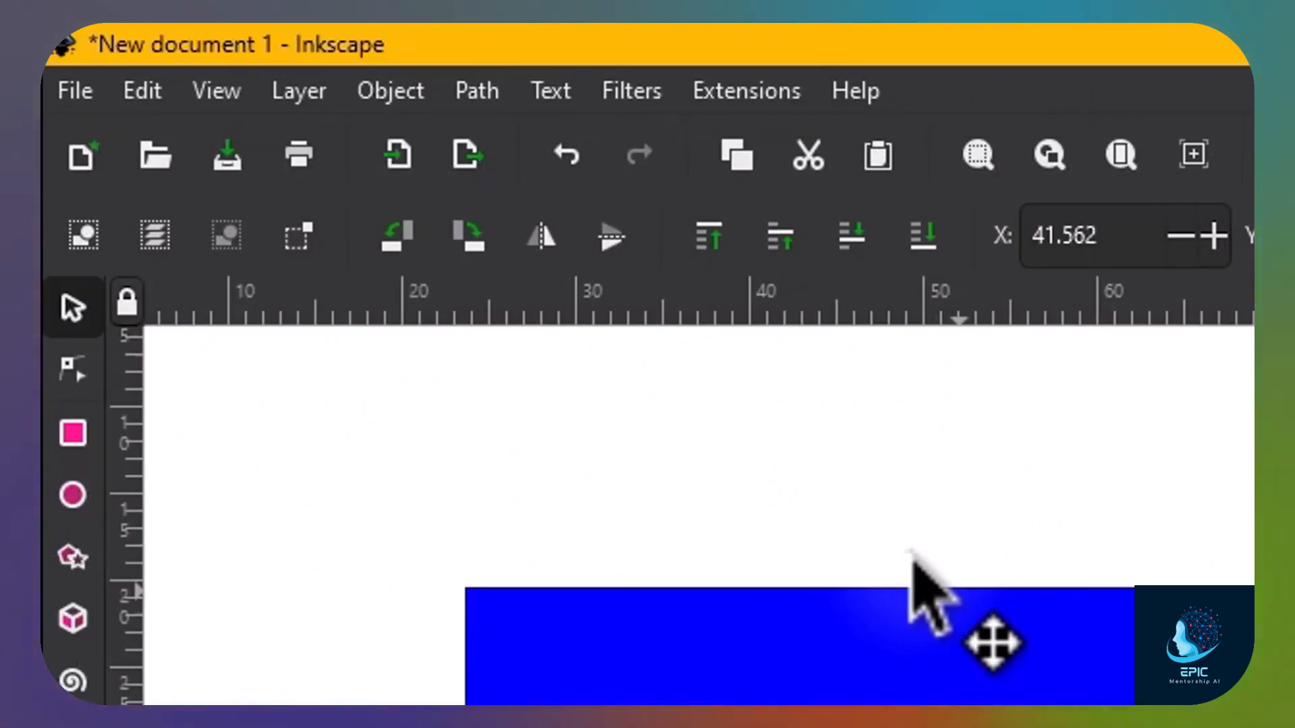
- Open the Fill and Stroke settings, set the red star's fill red value to 239, and give it a blue stroke
left_click(410, 94)
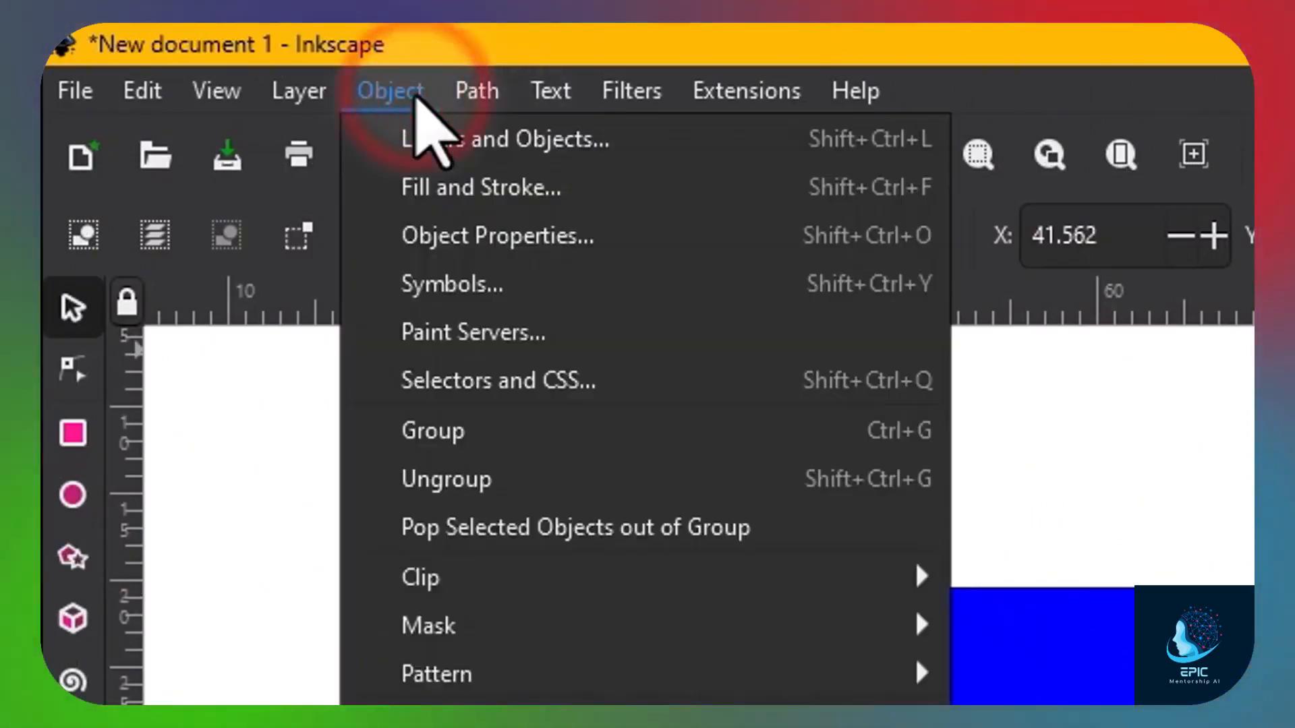
left_click(518, 189)
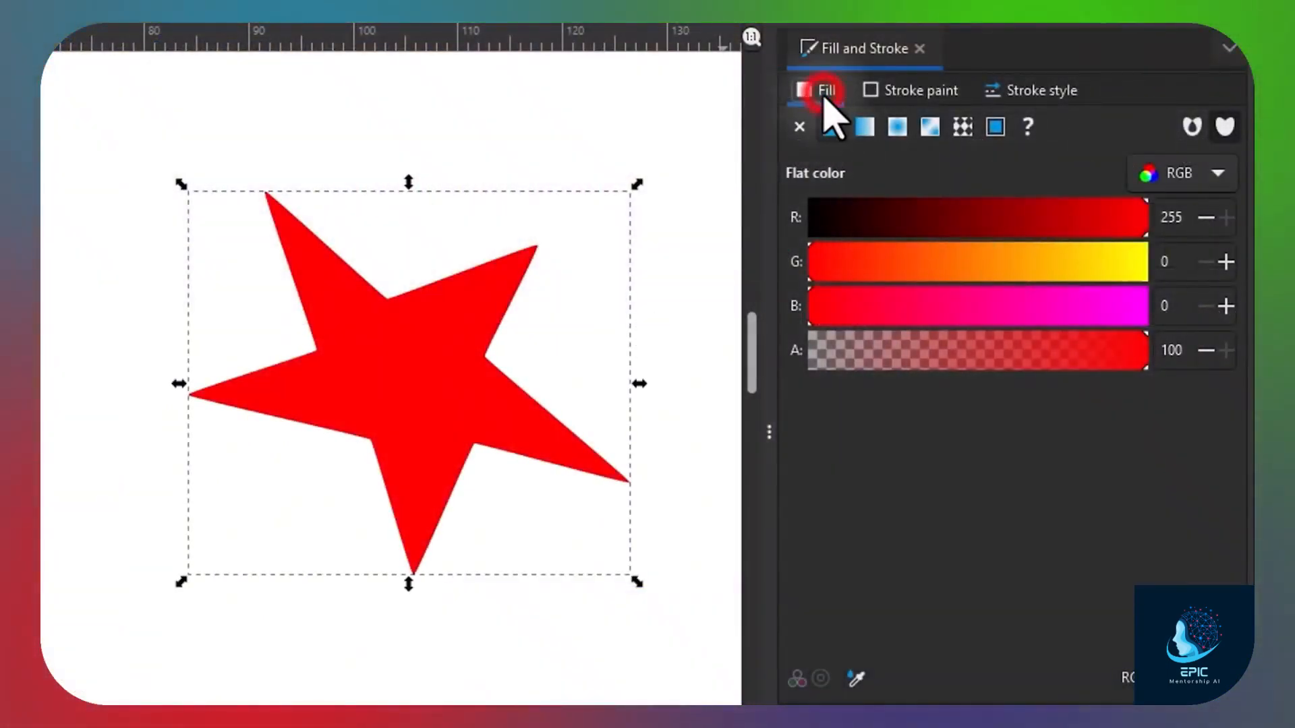
left_click_drag(1142, 233, 1115, 234)
left_click_drag(1063, 269, 780, 273)
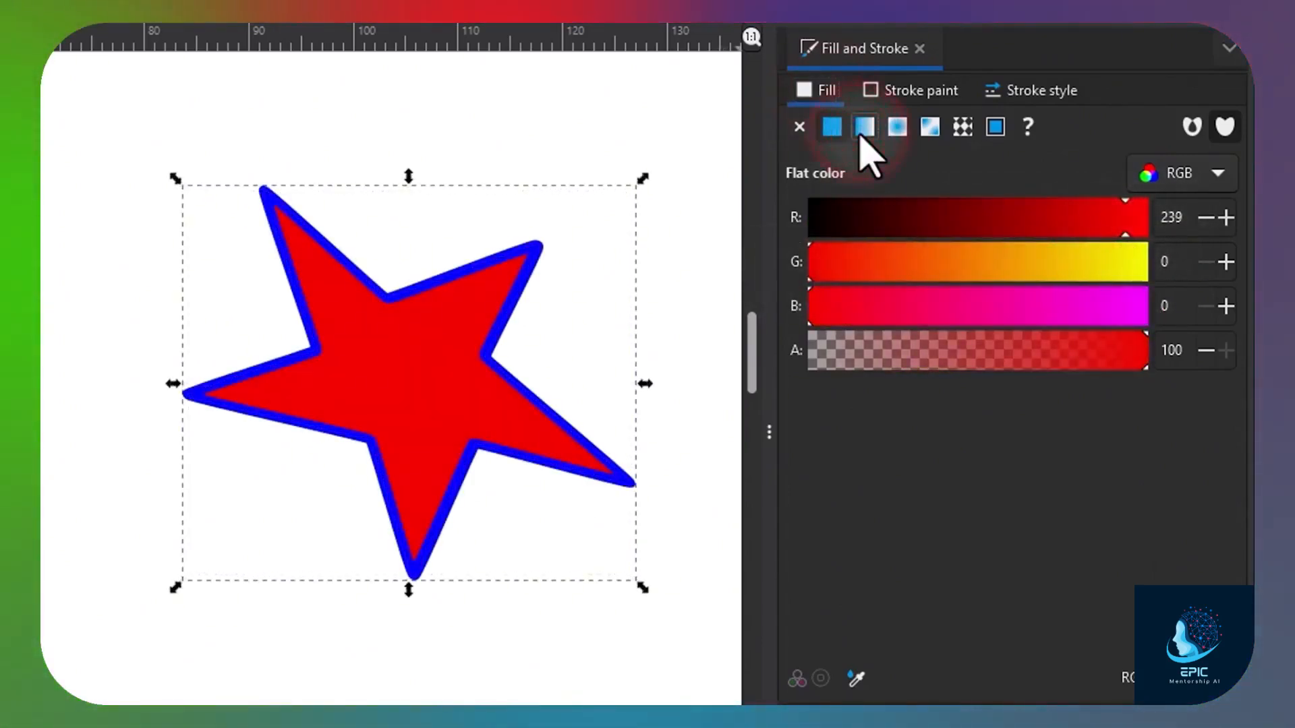
- Give the star a linear gradient fill after trying radial and mesh gradients, and adjust its stroke paint to blue
left_click(864, 128)
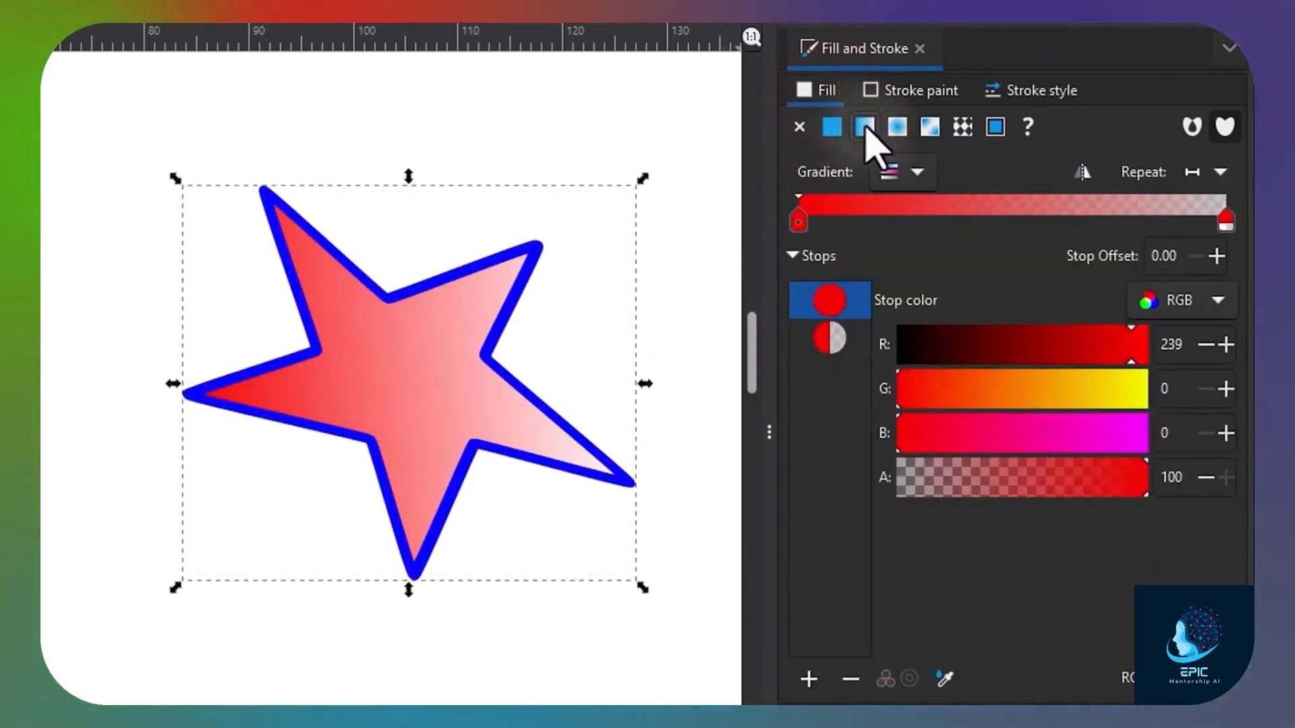
left_click(898, 128)
left_click(937, 126)
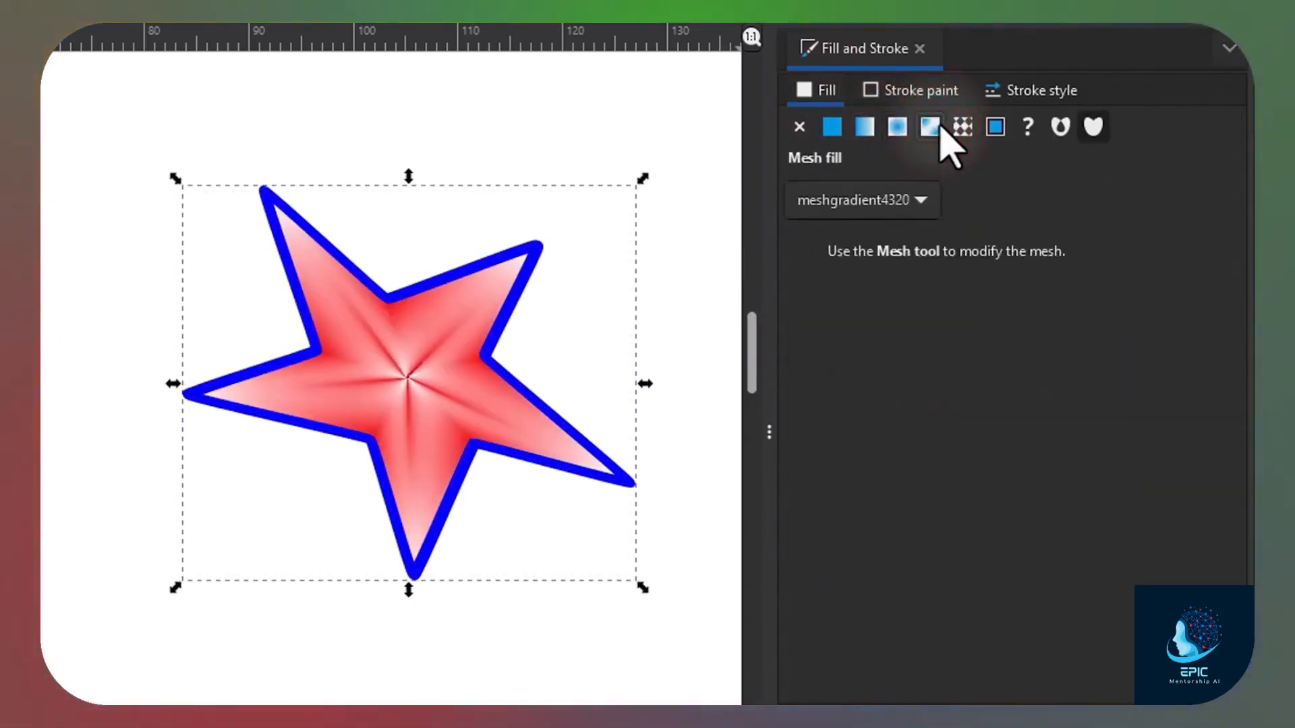
left_click(864, 128)
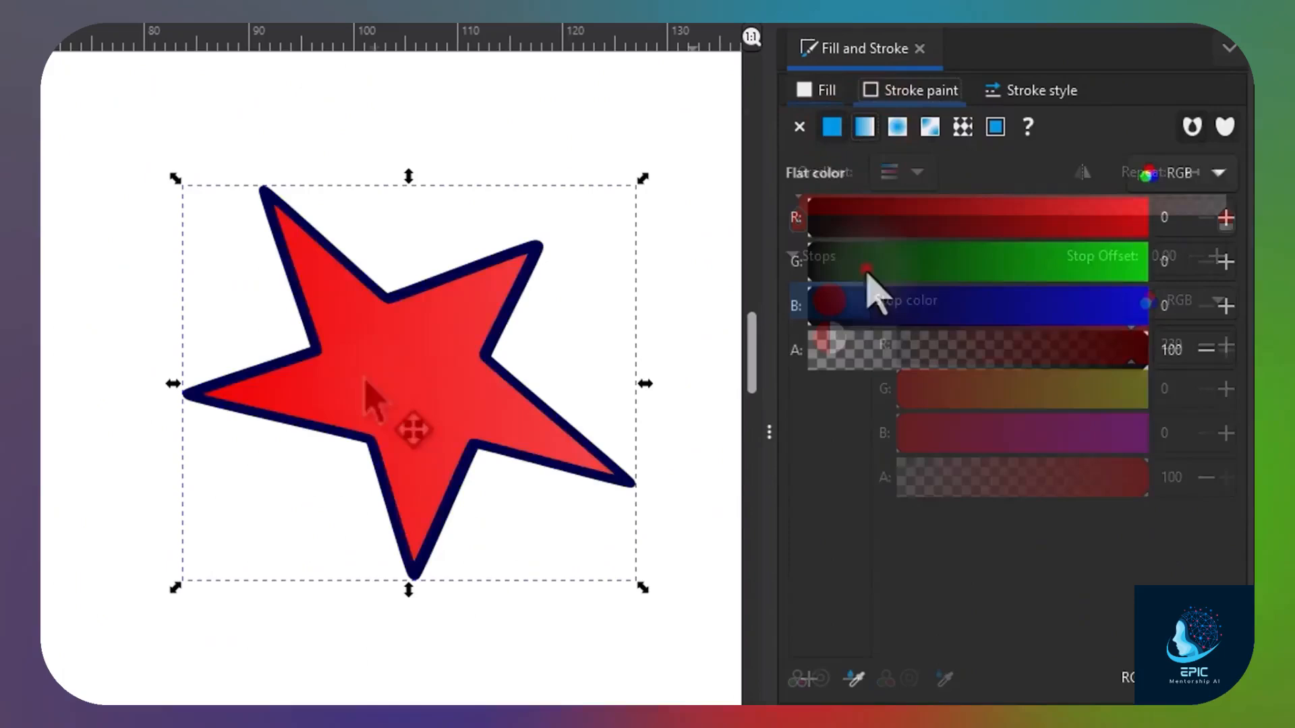
mouse_move(867, 269)
left_mouse_down()
mouse_move(1123, 267)
mouse_move(813, 264)
left_mouse_up()
mouse_move(934, 323)
left_mouse_down()
mouse_move(1170, 333)
mouse_move(948, 324)
left_mouse_up()
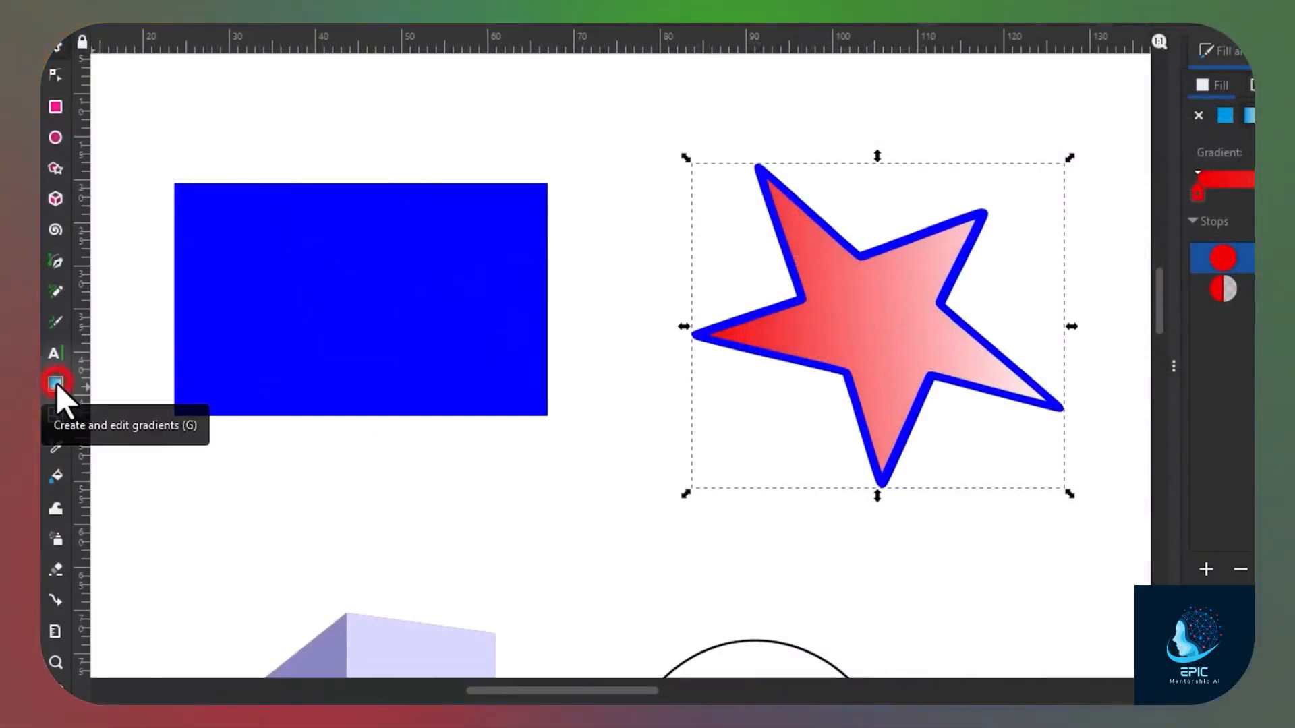
- Redraw the star's gradient vertically from the top to its centre with the Gradient tool, and move its start handle toward the upper-right arm
left_click(57, 383)
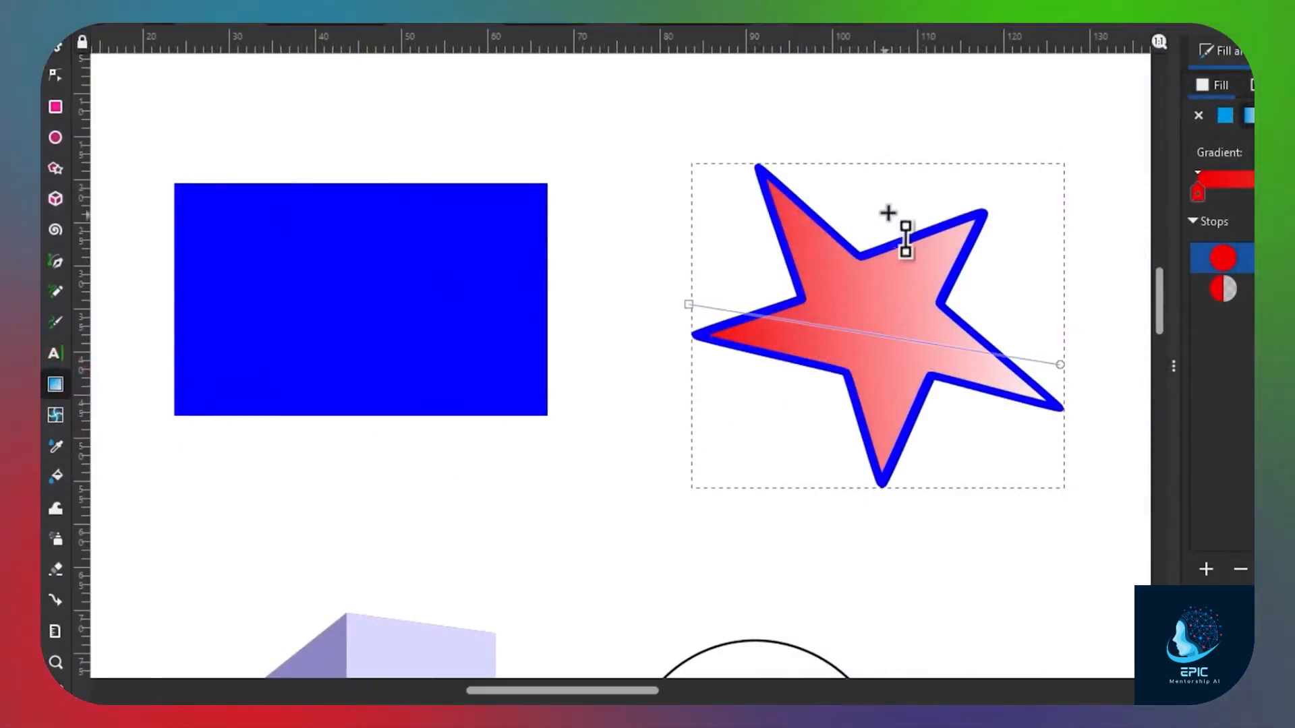
left_click_drag(881, 187, 881, 358)
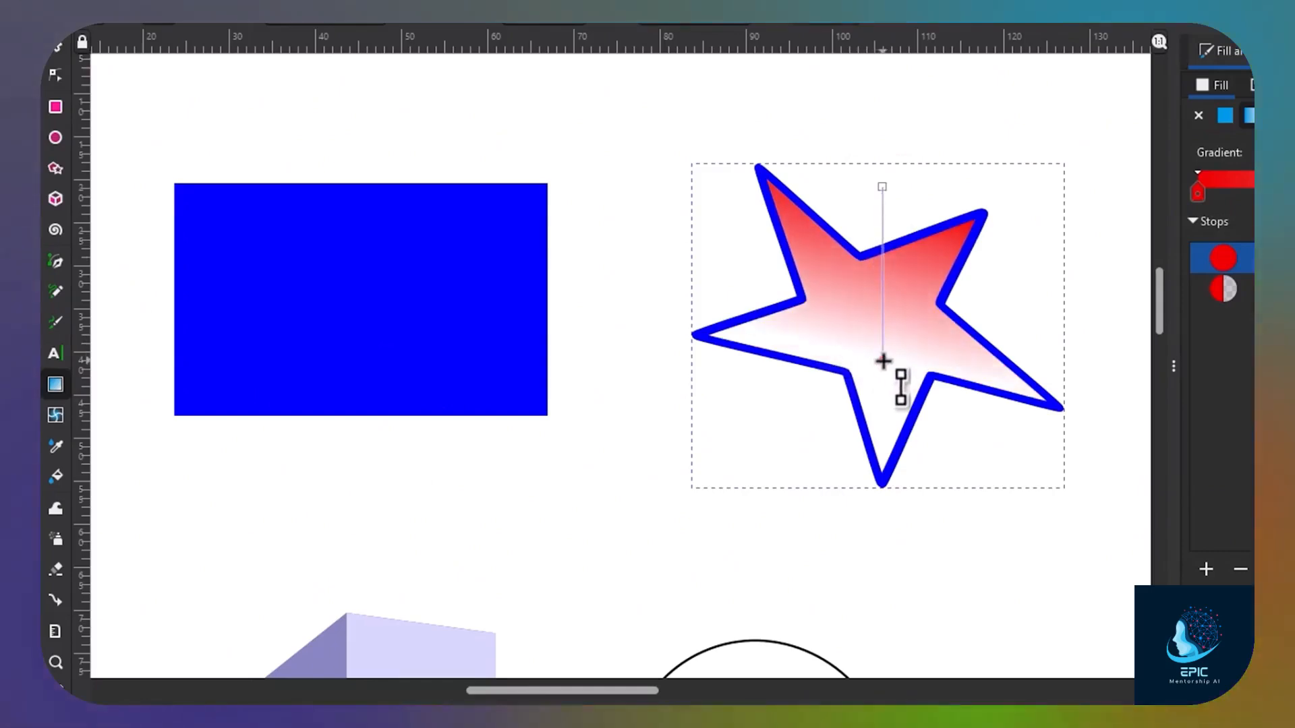
left_click(886, 185)
mouse_move(885, 185)
left_mouse_down()
mouse_move(934, 197)
mouse_move(932, 232)
left_mouse_up()
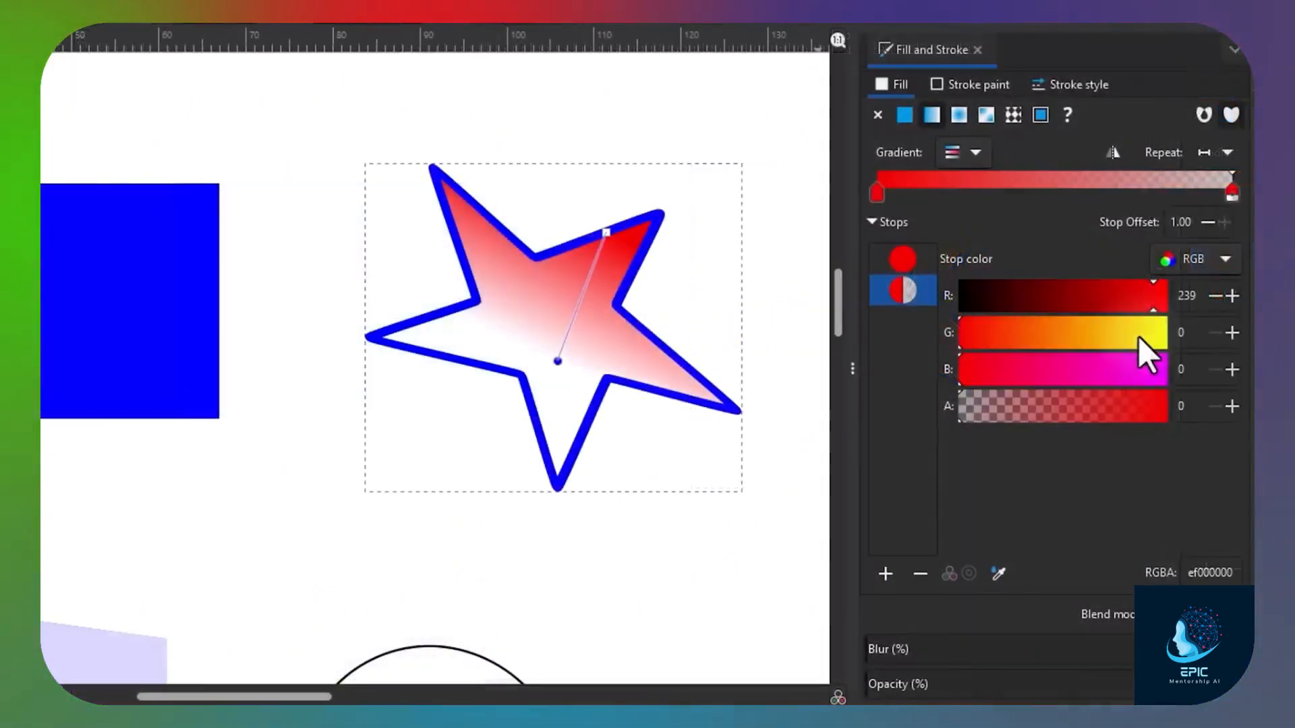
- Recolour the star gradient's end stop to R 239, G 159, B 105 with alpha 37
left_click_drag(1140, 338, 1087, 335)
left_click(1043, 370)
left_click_drag(997, 411, 1220, 403)
left_click_drag(945, 396, 1035, 407)
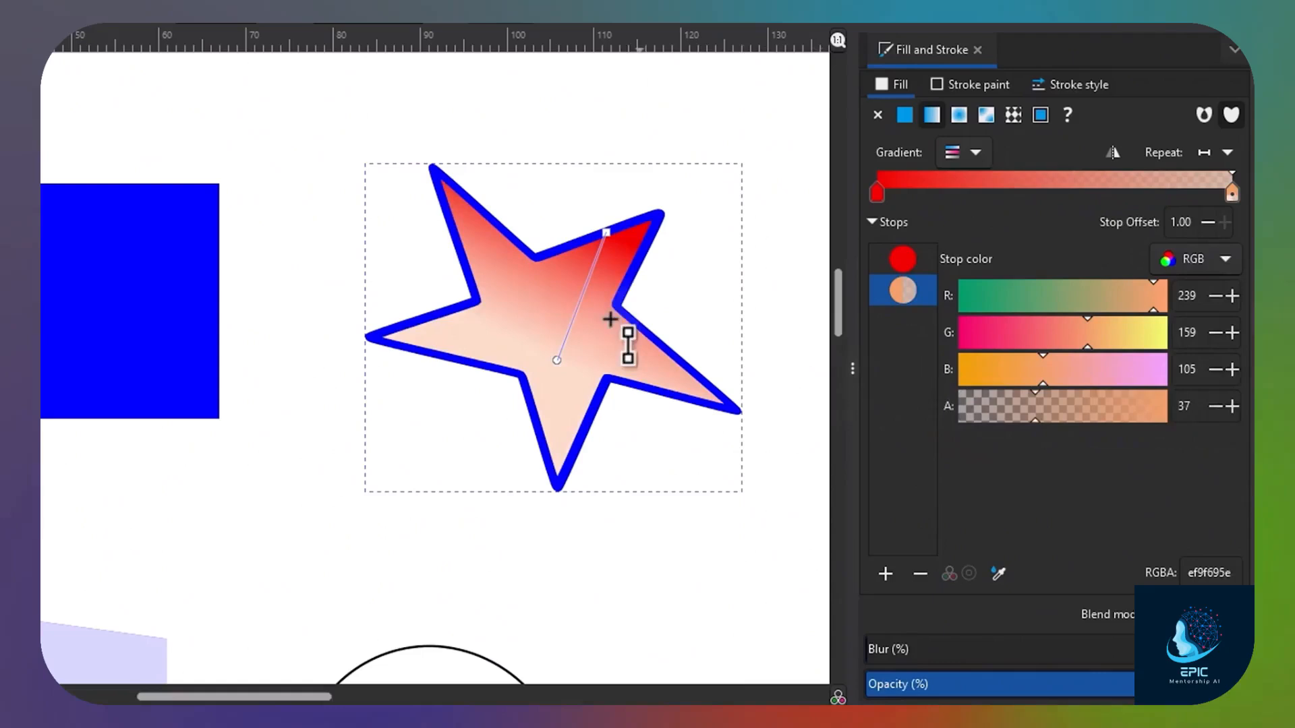
- Add a middle stop at offset 0.50 to the star's gradient, set it to R 92 and G 125, and deselect the star
double_click(581, 297)
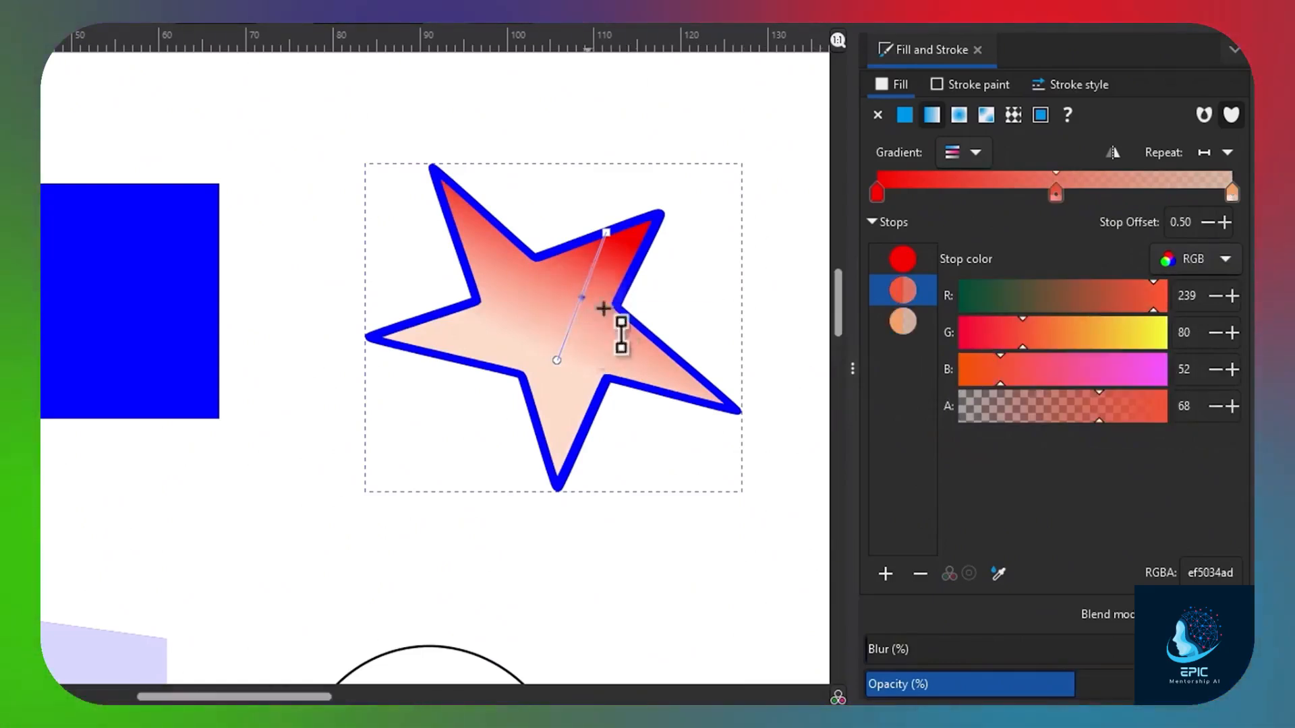
left_click_drag(1070, 305, 1034, 302)
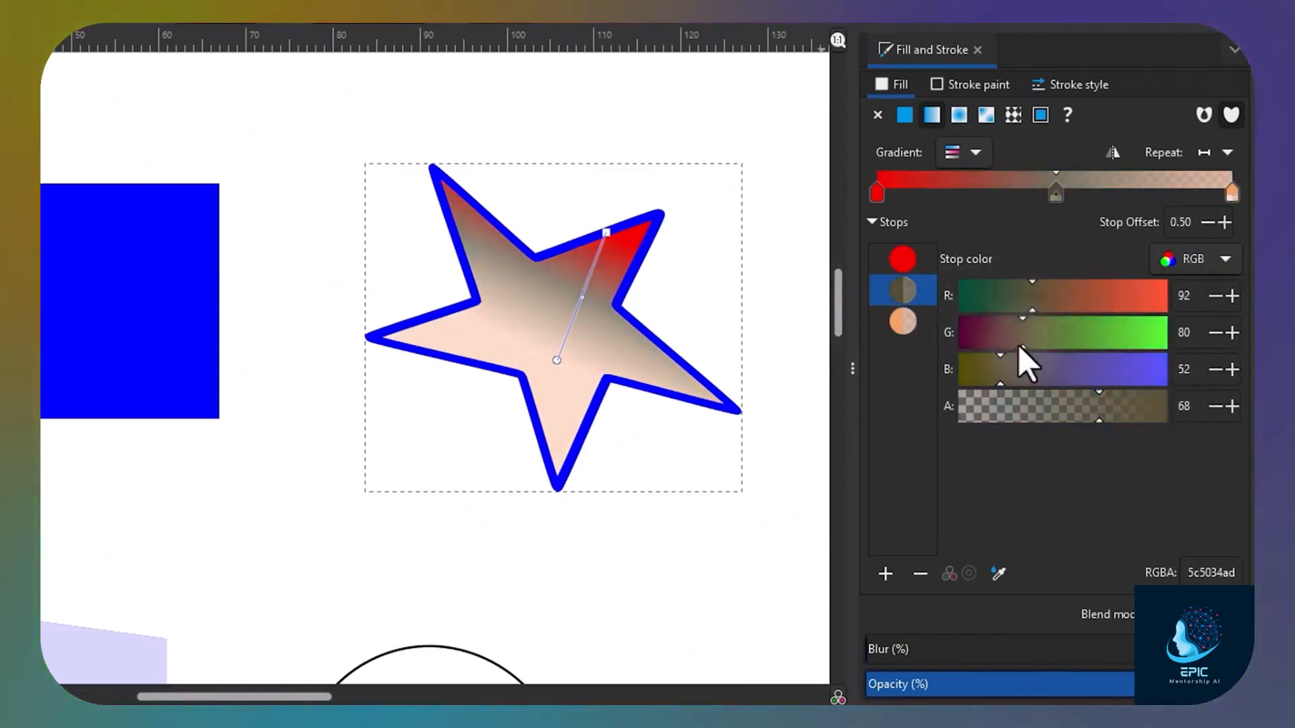
left_click_drag(1018, 345, 985, 343)
left_click(298, 480)
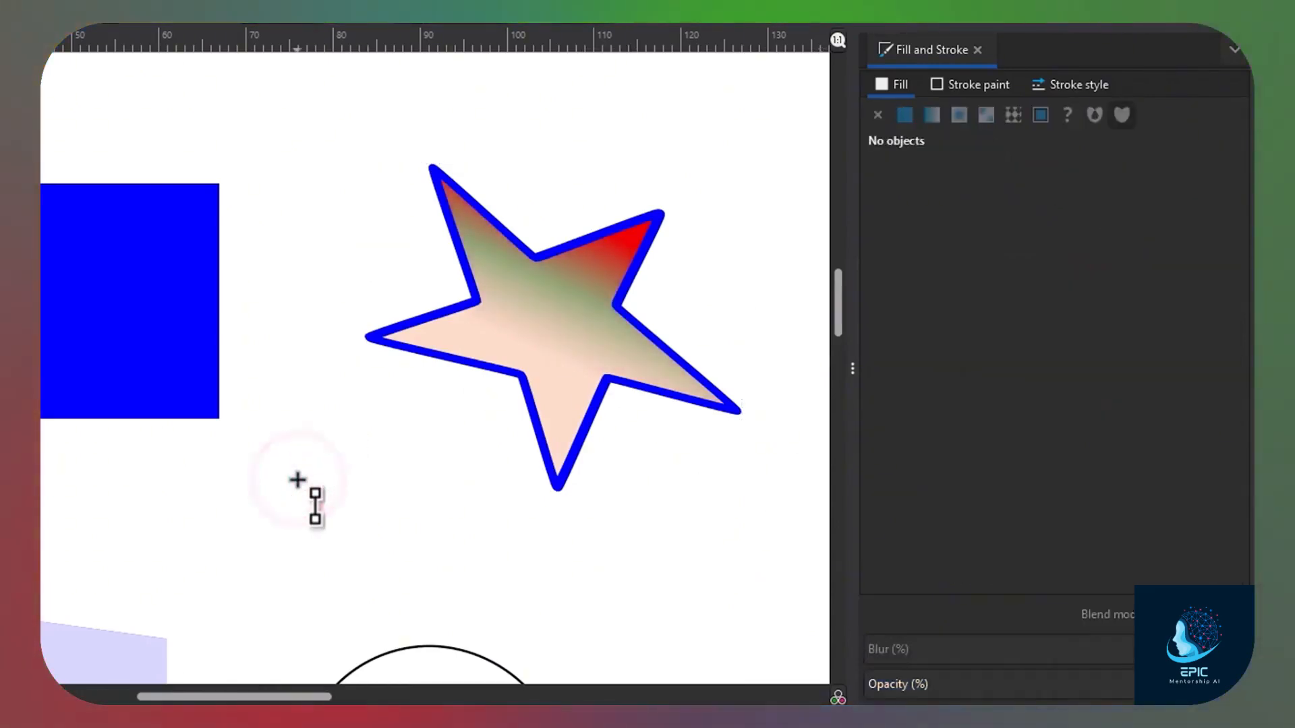
- Set the star's stroke width to 0.900 mm and give it a dashed line with pattern 8 1
left_click(616, 358)
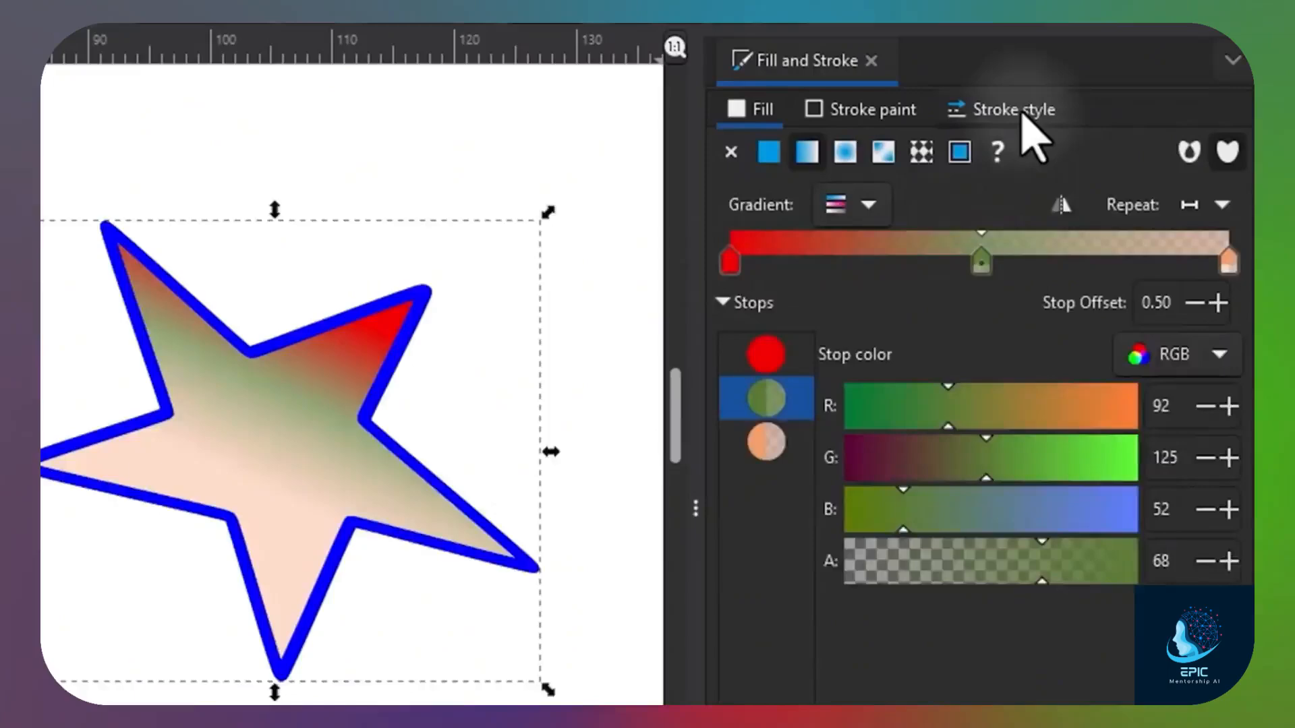
left_click(1085, 87)
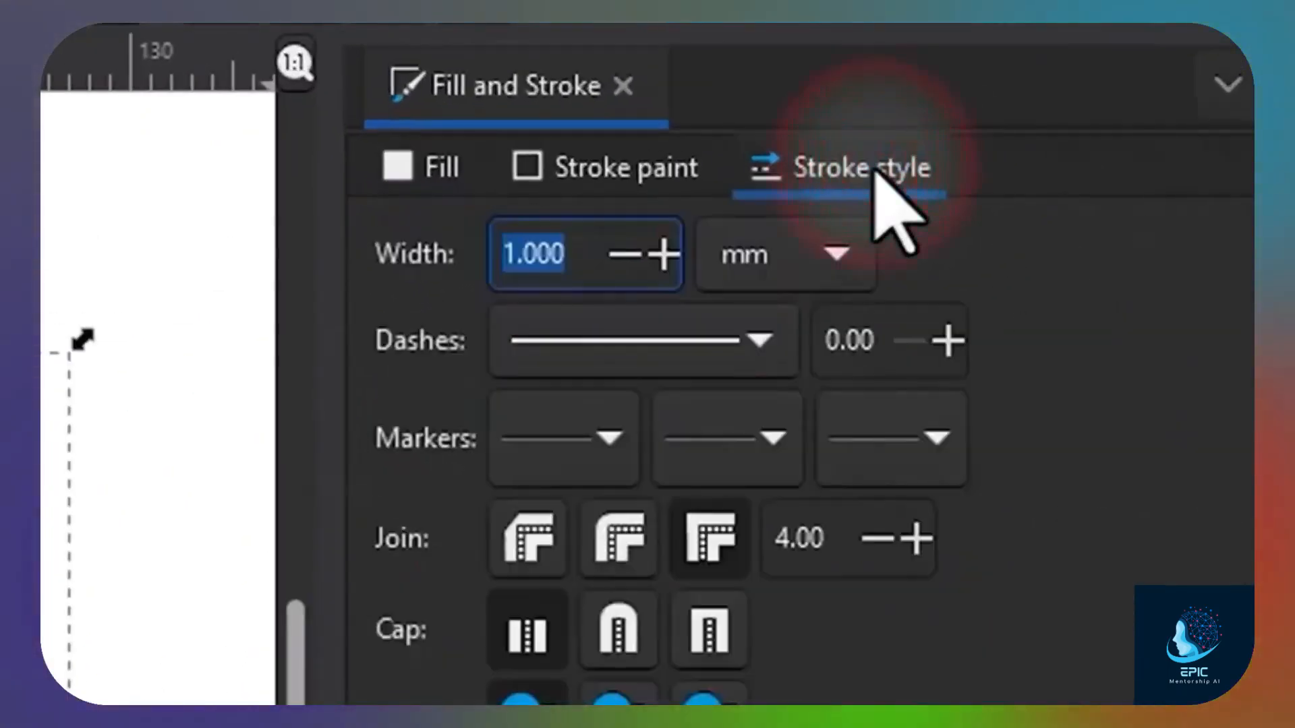
left_click(624, 254)
left_click(760, 342)
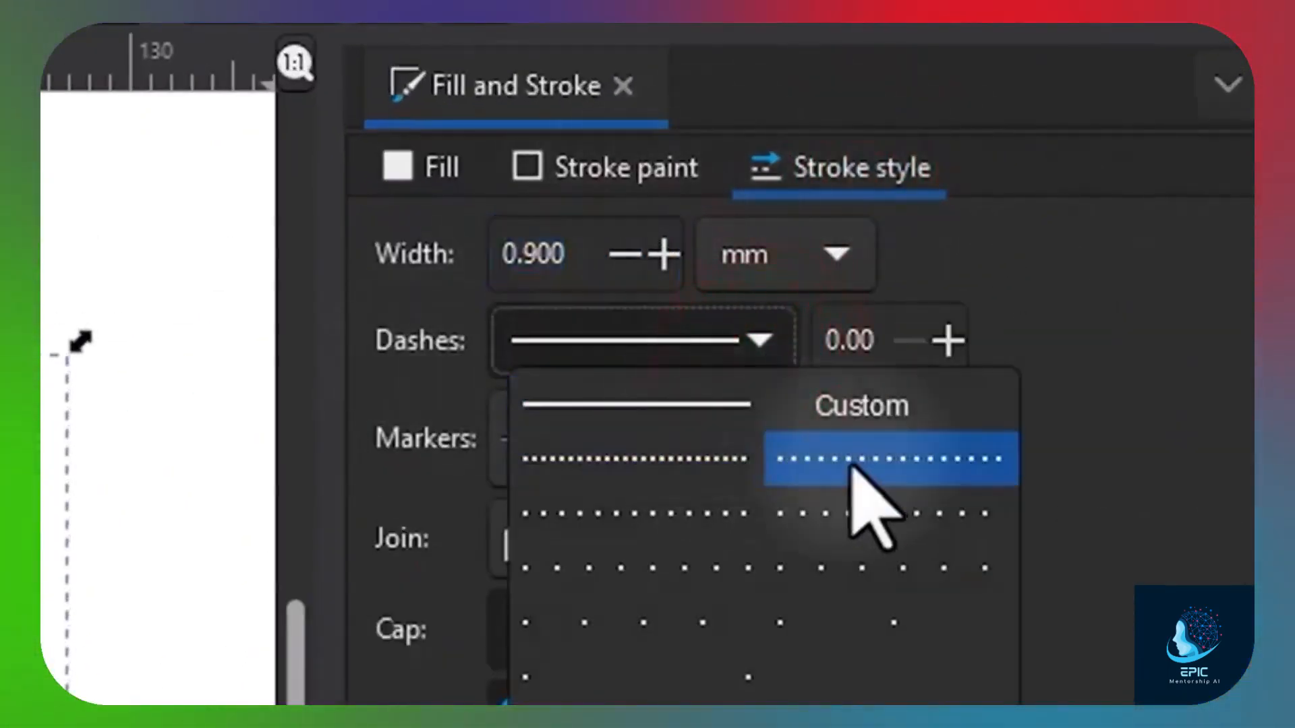
left_click(878, 462)
left_click(761, 342)
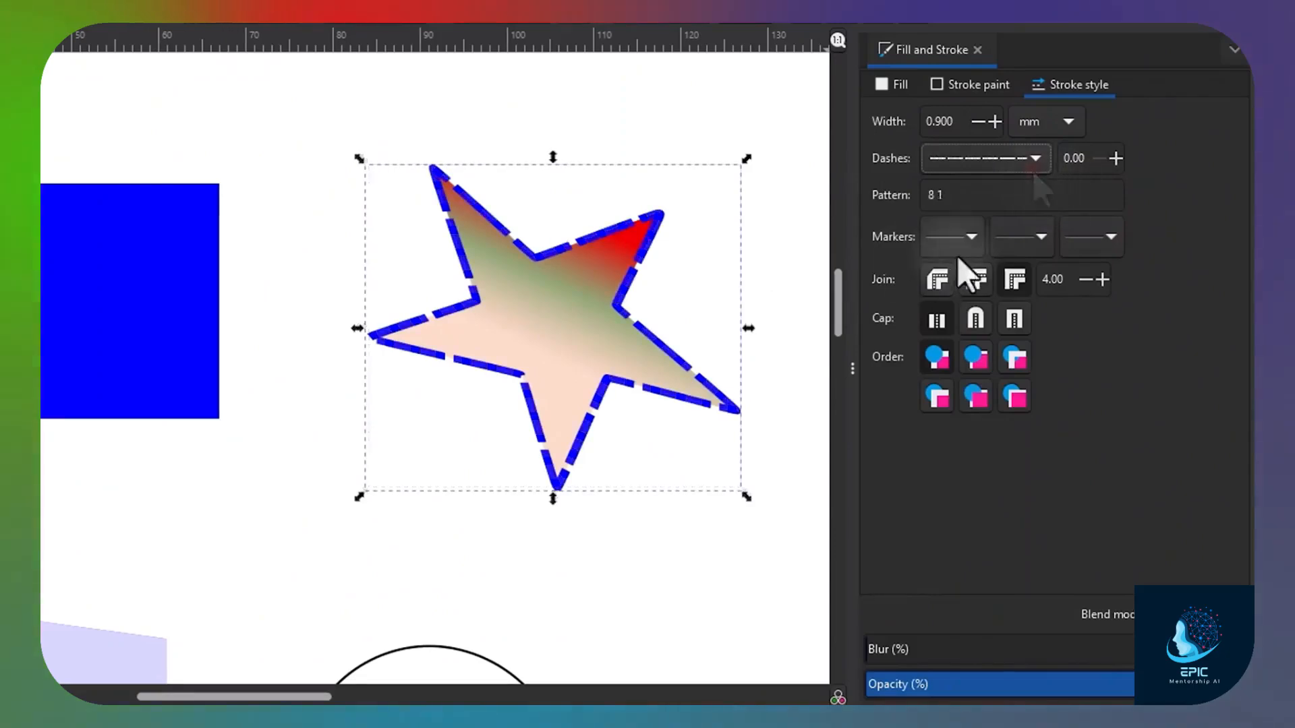
- Look through the start and mid marker shapes available for the star's stroke
left_click(971, 237)
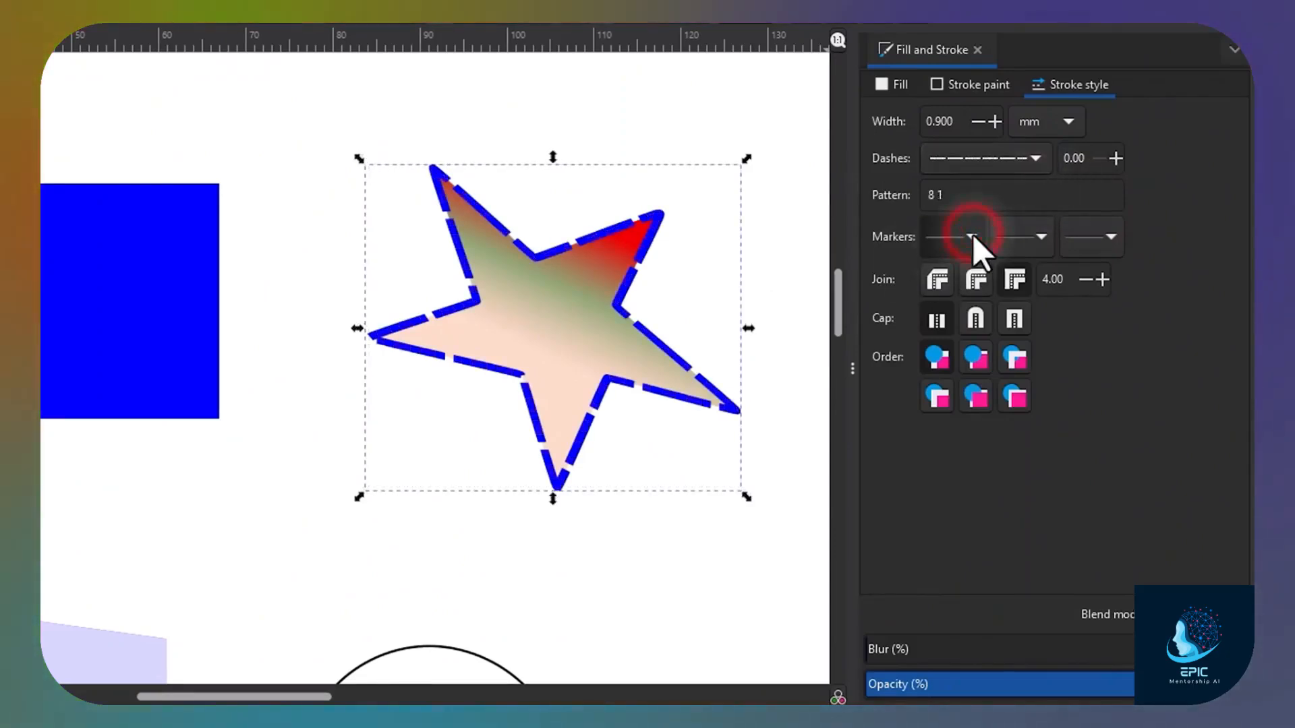
left_click(885, 340)
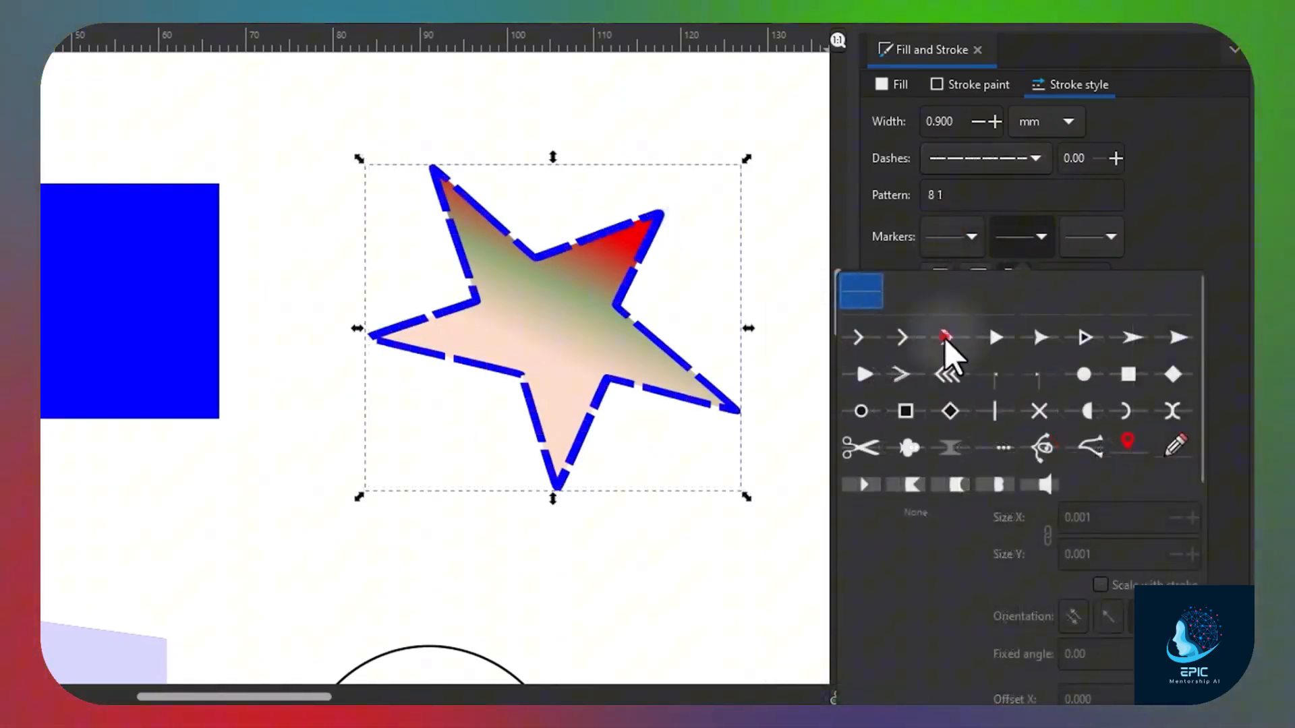
left_click(946, 337)
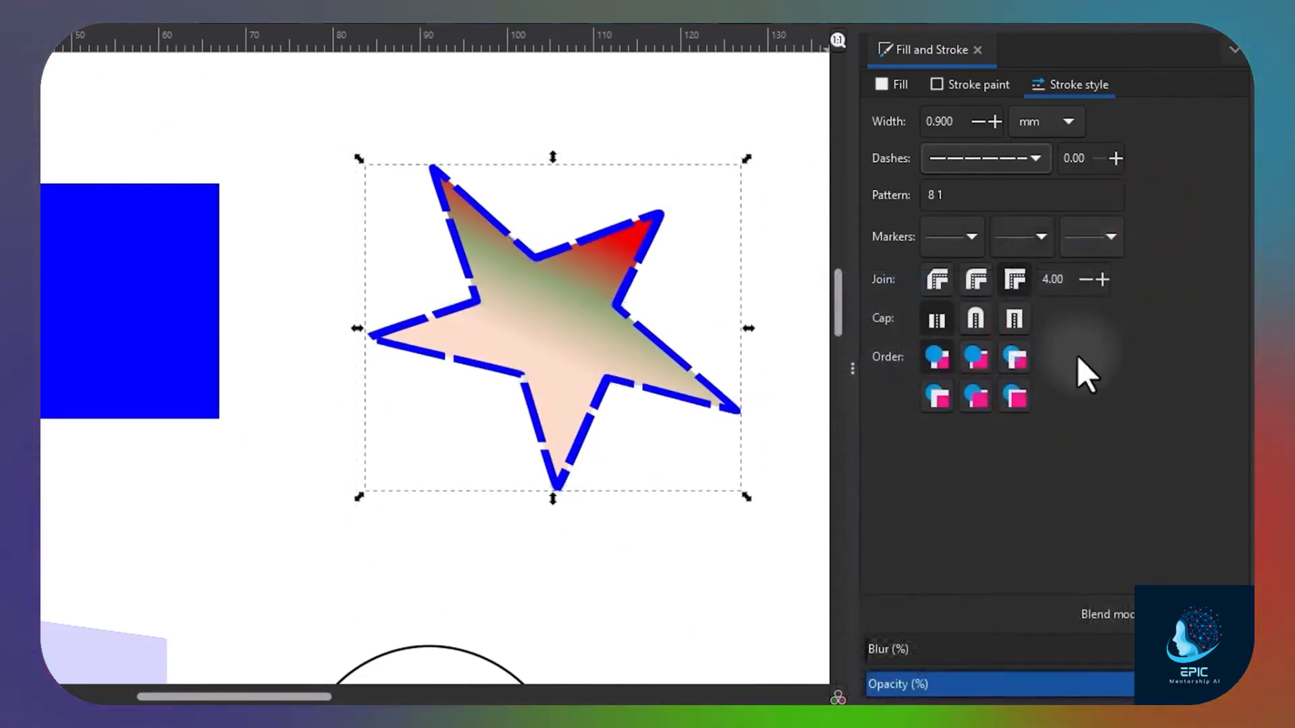
- Apply a slight blur to the star and adjust its opacity
left_click(881, 653)
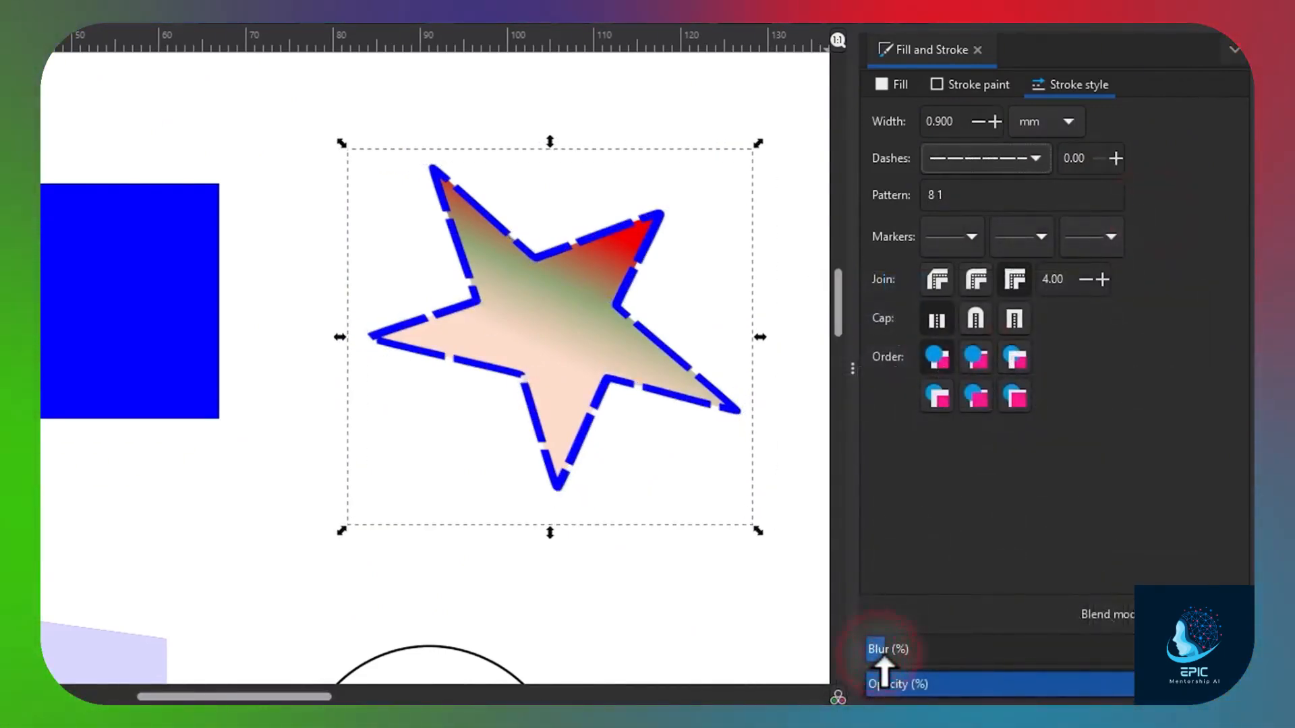
mouse_move(896, 657)
left_mouse_down()
mouse_move(964, 657)
mouse_move(875, 657)
left_mouse_up()
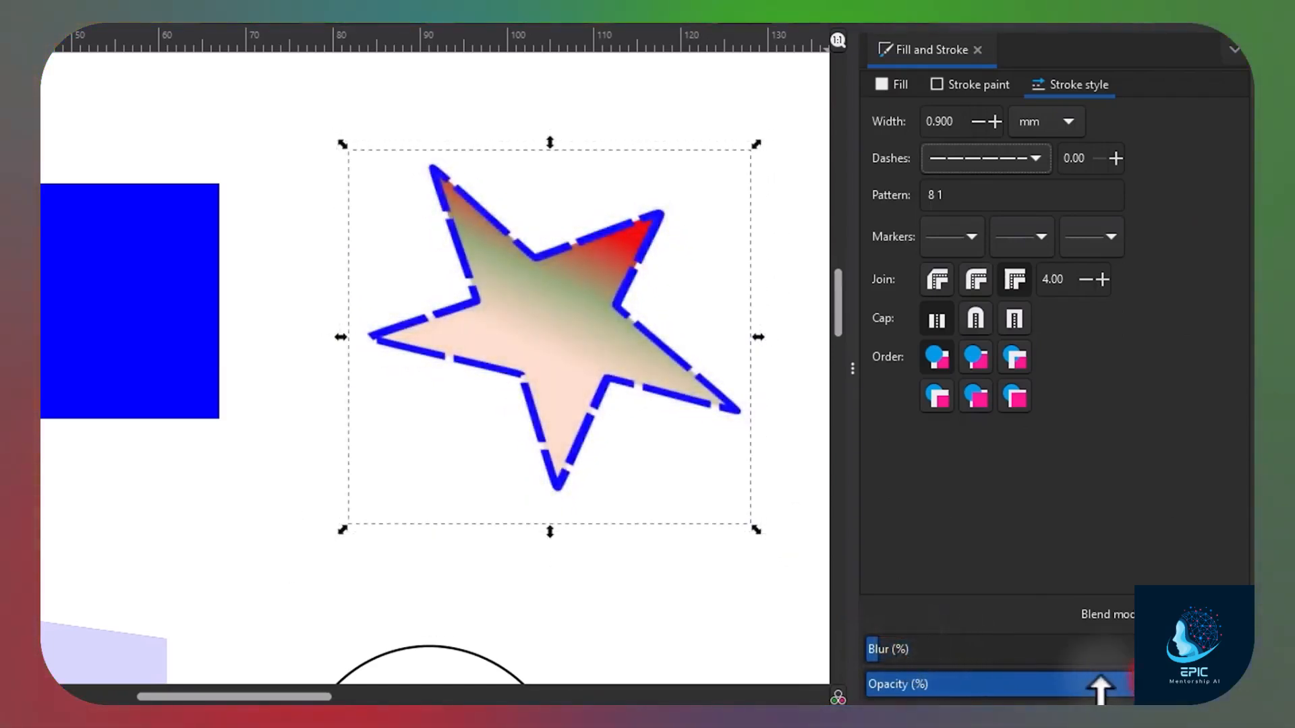
left_click_drag(1101, 688, 1146, 685)
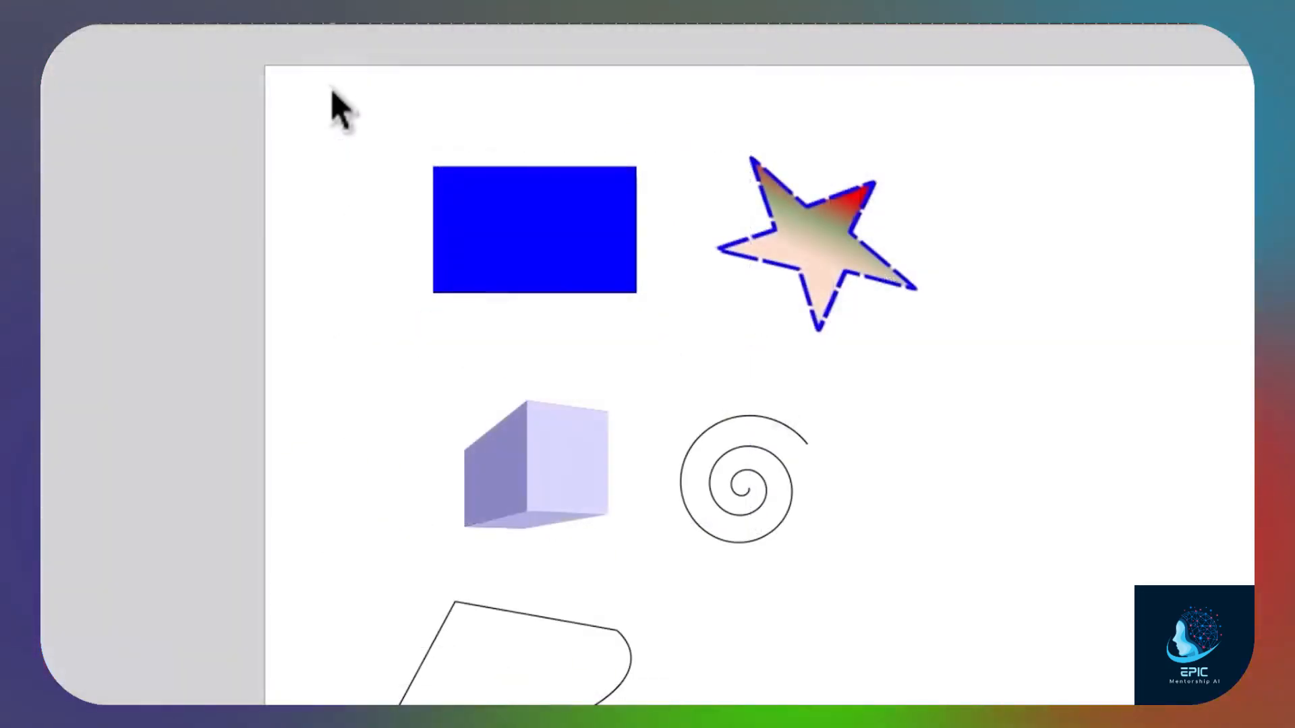
- Select the rectangle, star, 3D box and spiral together, and try moving and scaling the selection
mouse_move(333, 92)
left_mouse_down()
mouse_move(786, 337)
mouse_move(925, 463)
mouse_move(1008, 579)
left_mouse_up()
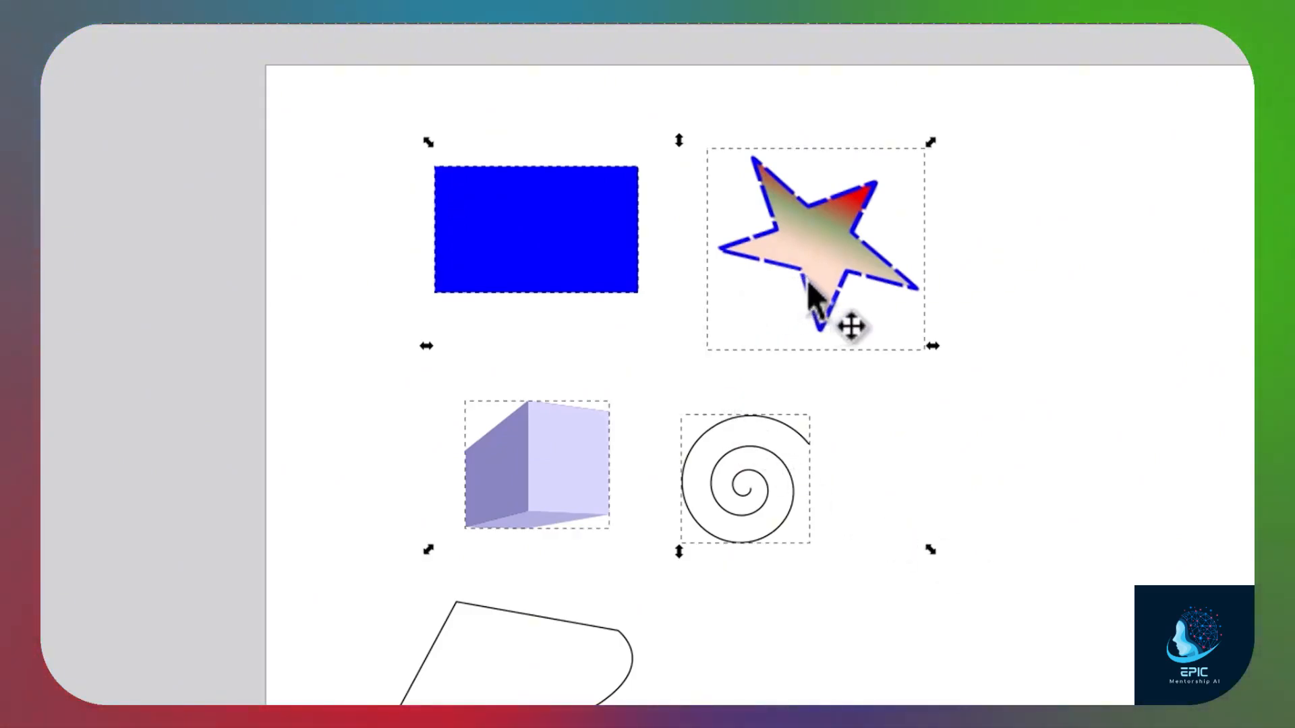
left_click_drag(807, 289, 873, 361)
left_click_drag(906, 545, 1065, 408)
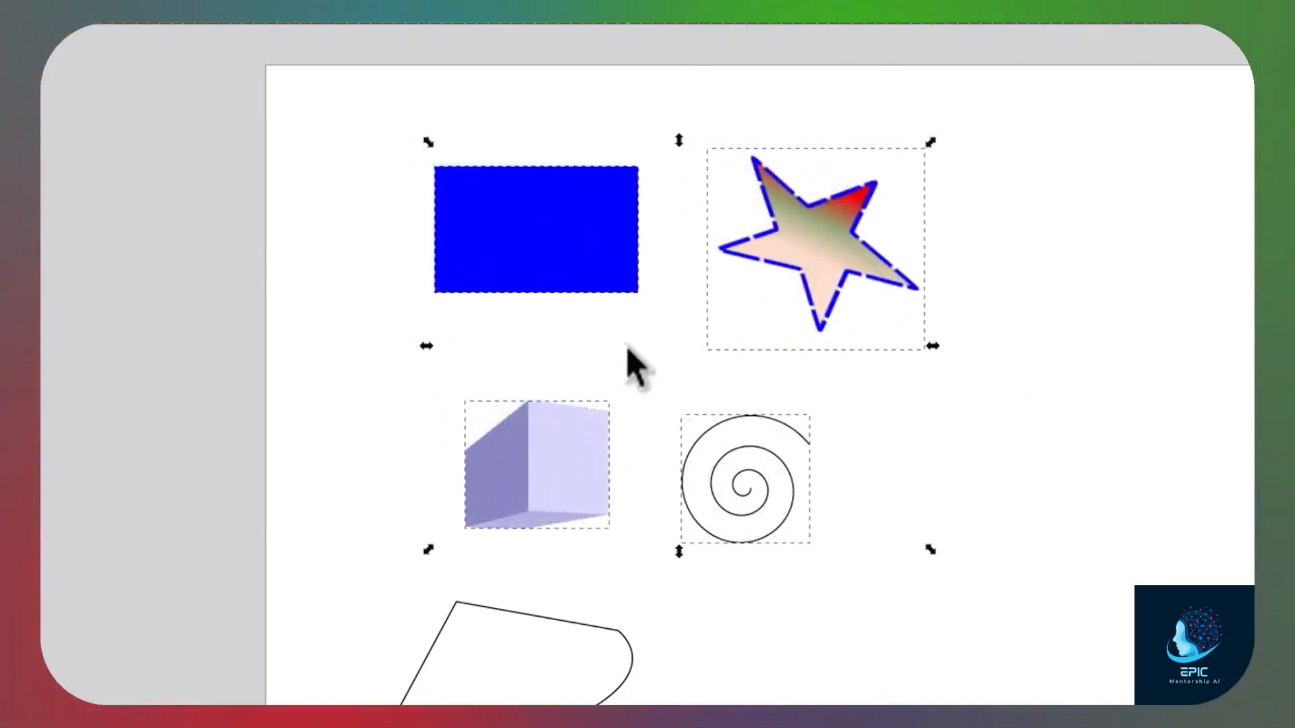
- Group the selected rectangle, star, 3D box and spiral, and move the group as one object
right_click(809, 250)
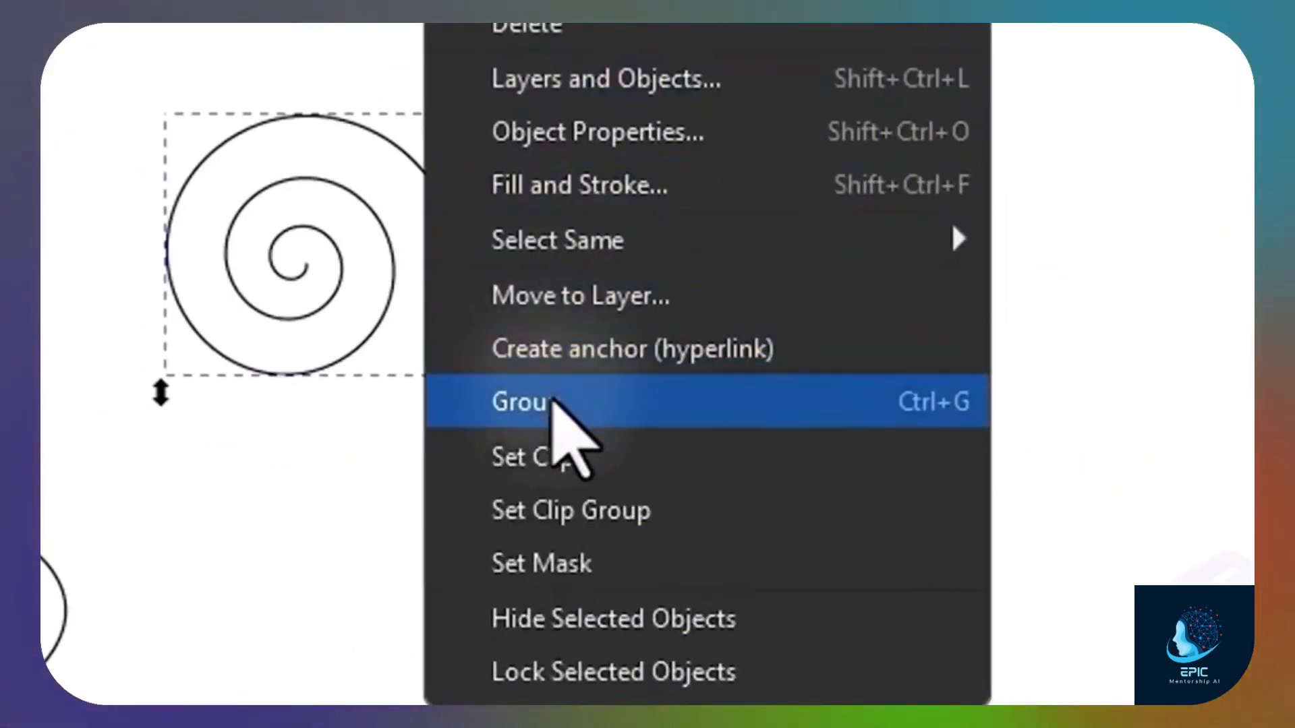
left_click(870, 557)
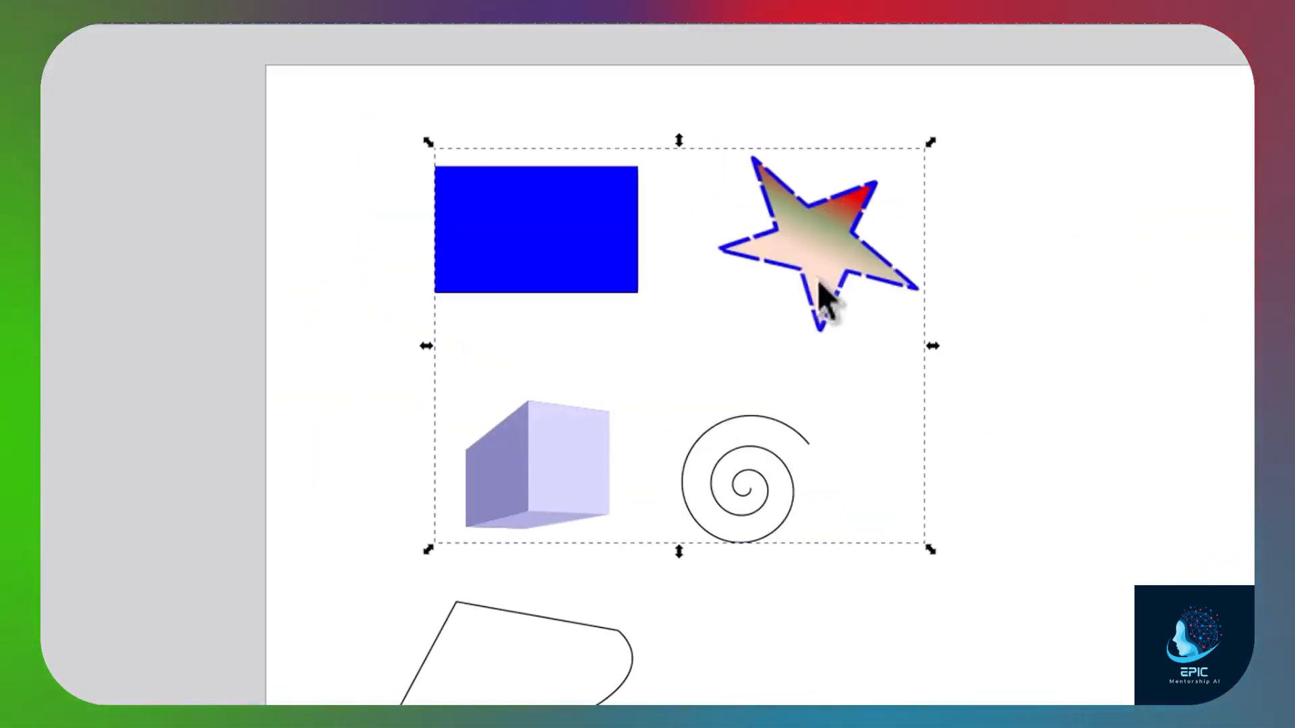
left_click(835, 274)
left_click_drag(824, 269, 780, 268)
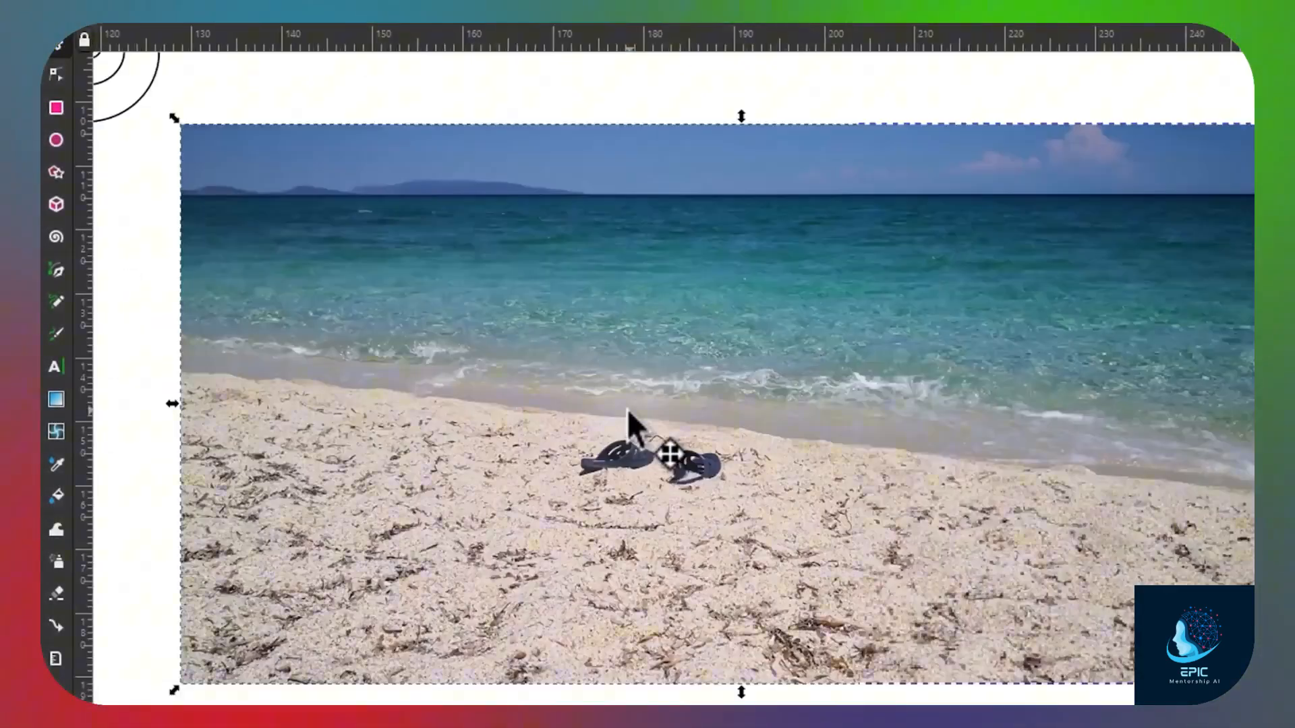
scroll(627, 409, "up", 6, "ctrl")
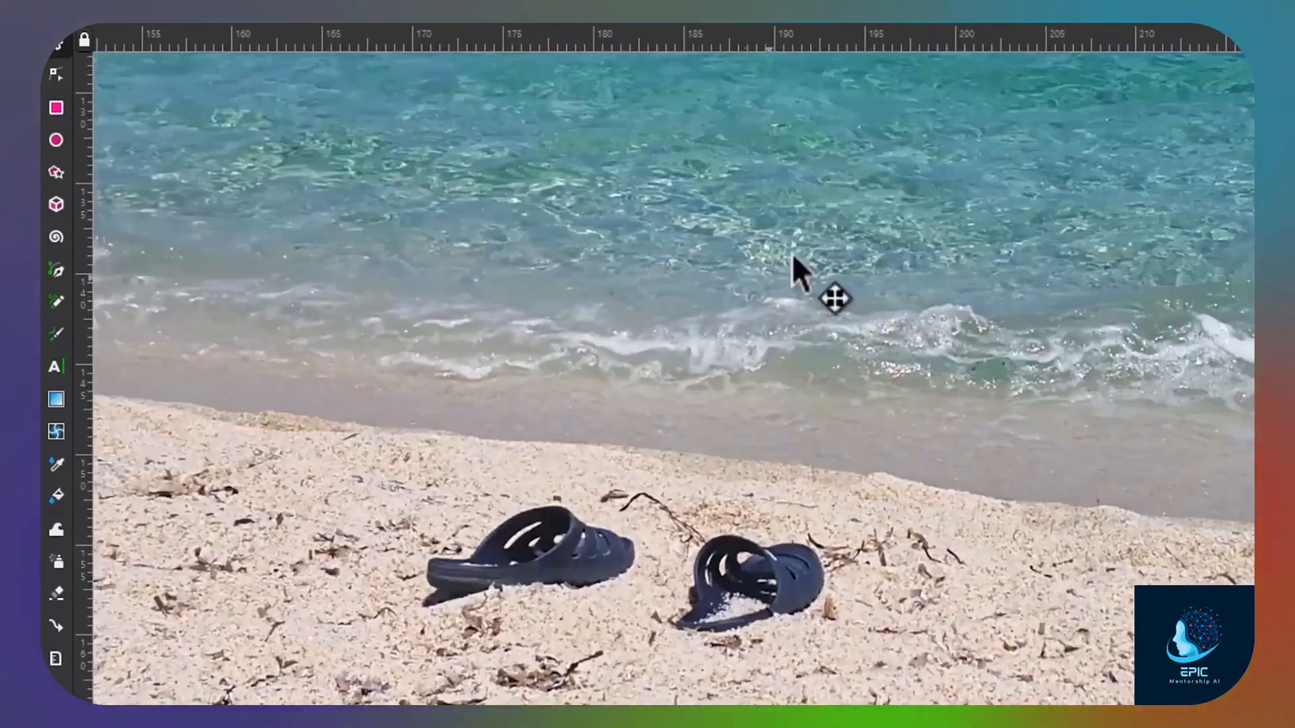
scroll(864, 197, "up", 6, "ctrl")
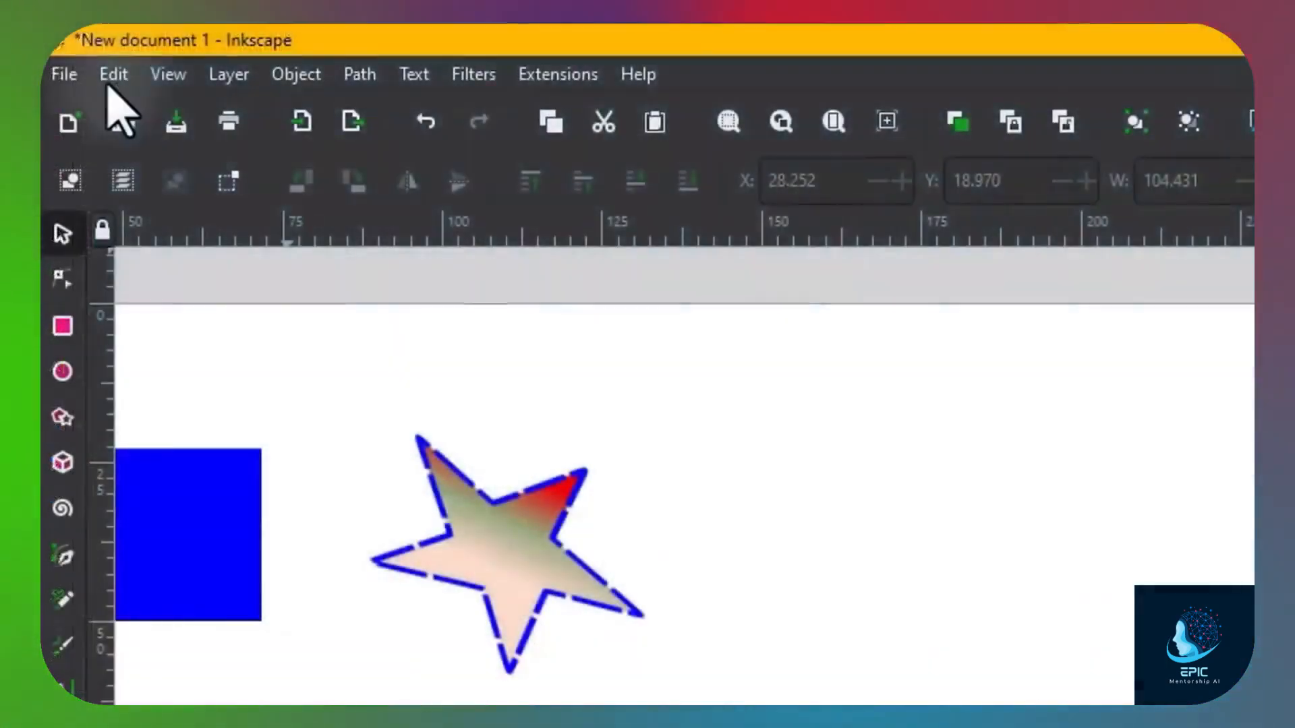
- Import the beach photo from the InkScape2023(1) folder as an embedded image with DPI from file and automatic rendering mode
left_click(74, 71)
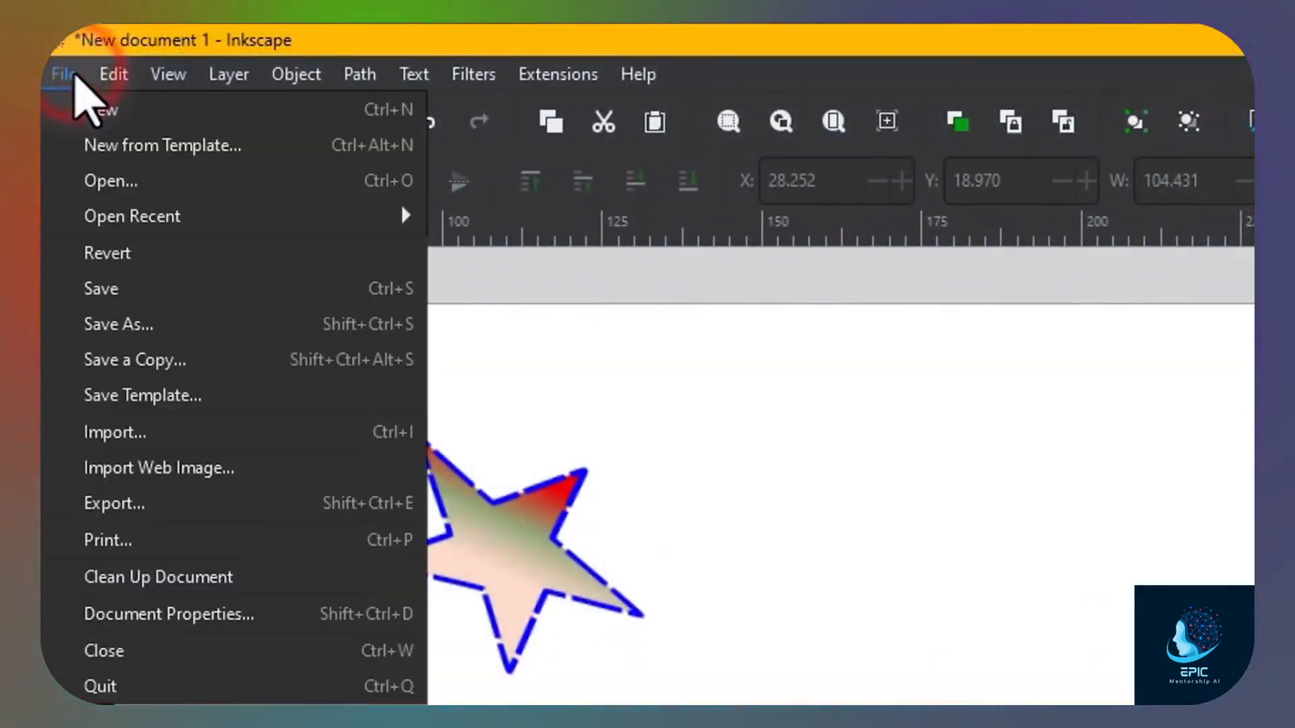
left_click(134, 438)
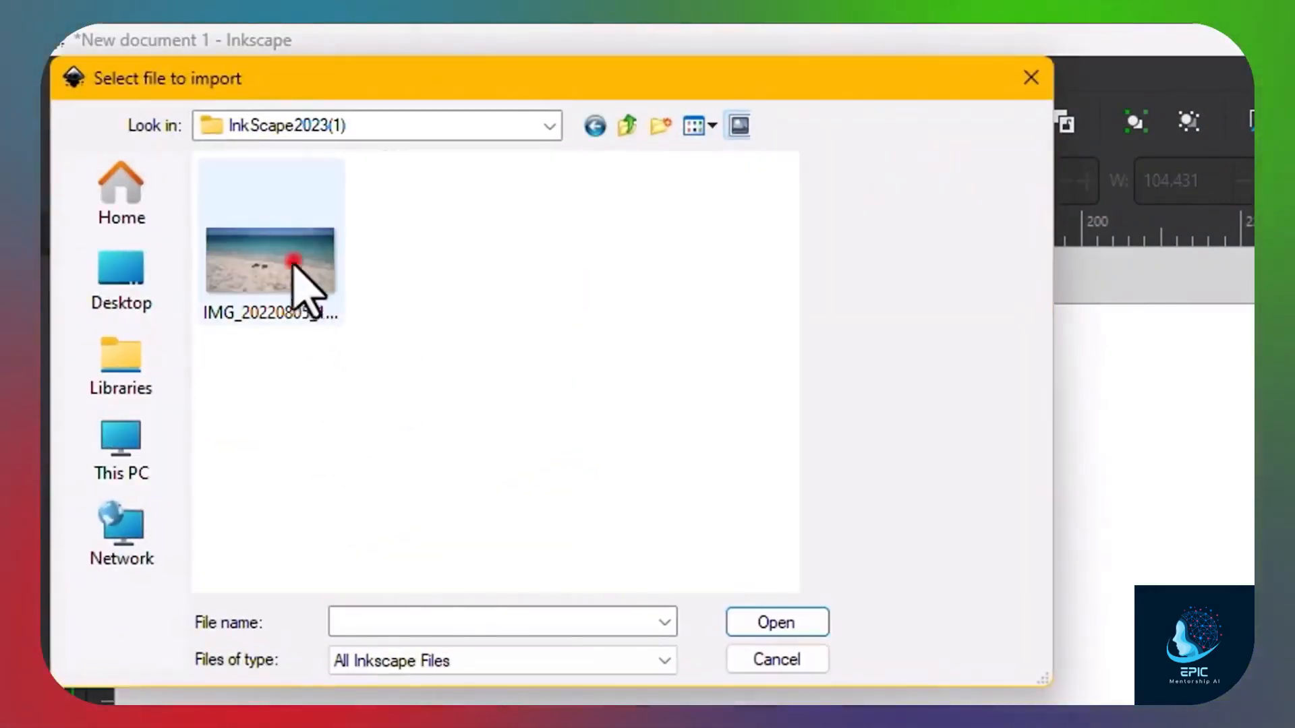
left_click(294, 261)
left_click(776, 624)
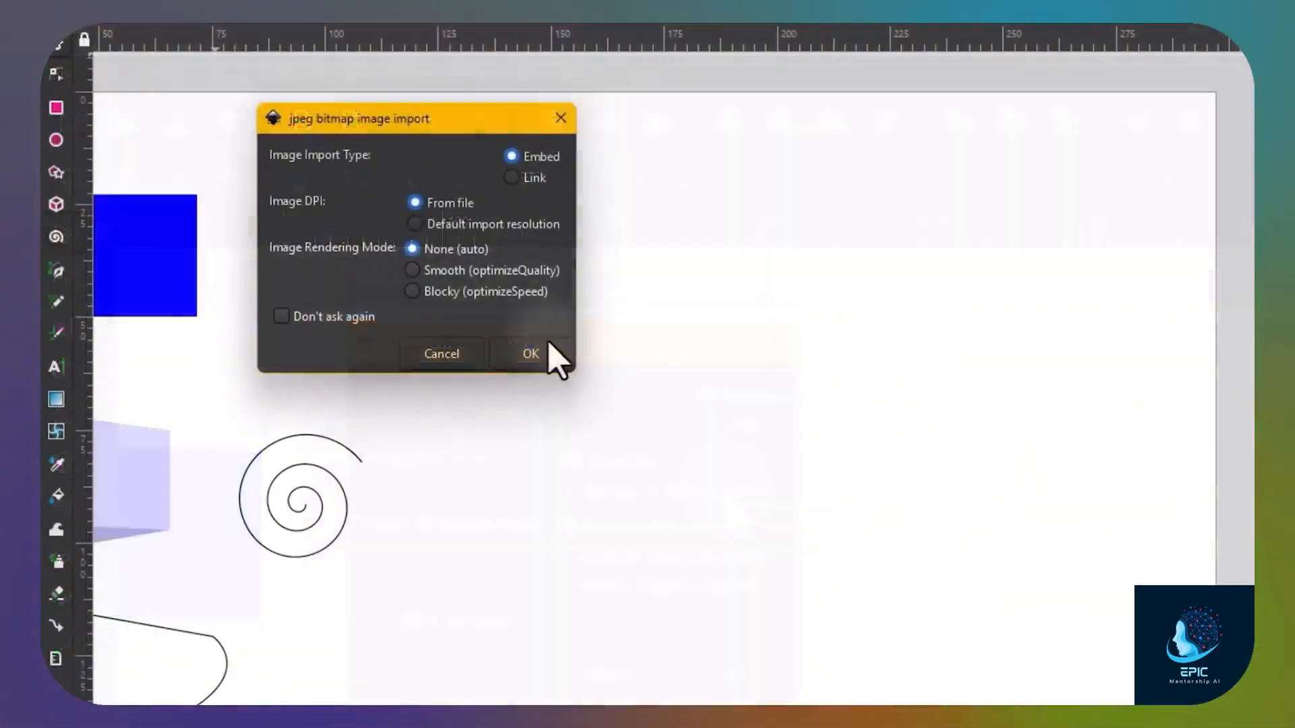
left_click(545, 351)
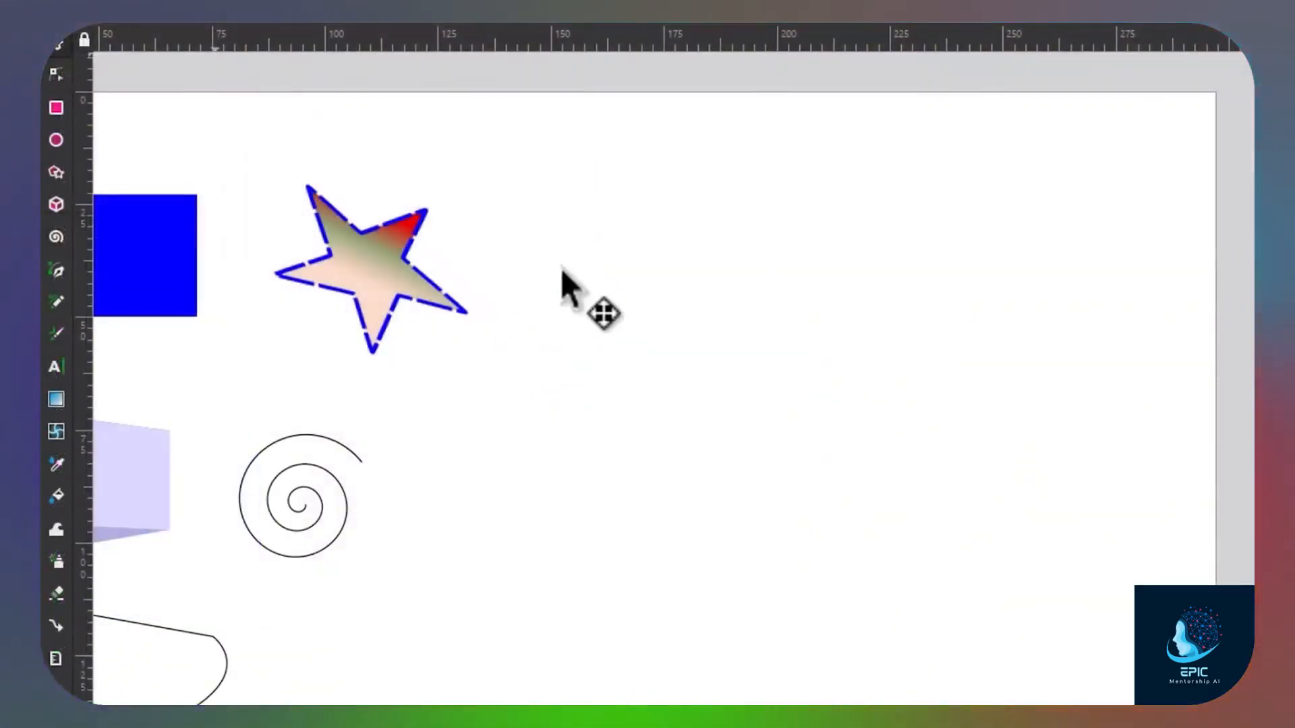
- Scale the beach photo down to about 175 mm wide from its upper-left corner, leaving it at the page's lower-right area
scroll(548, 293, "down", 3)
scroll(550, 297, "down", 2)
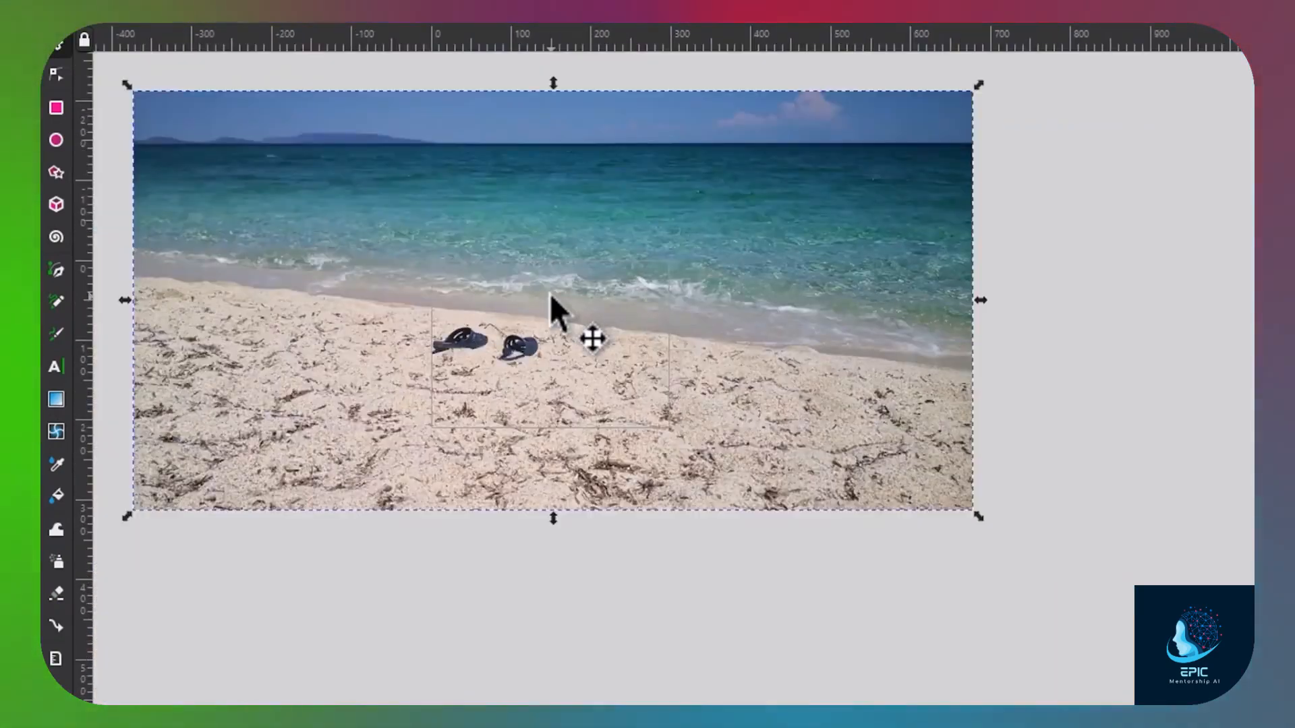
left_click_drag(128, 83, 572, 337)
scroll(571, 336, "up", 4)
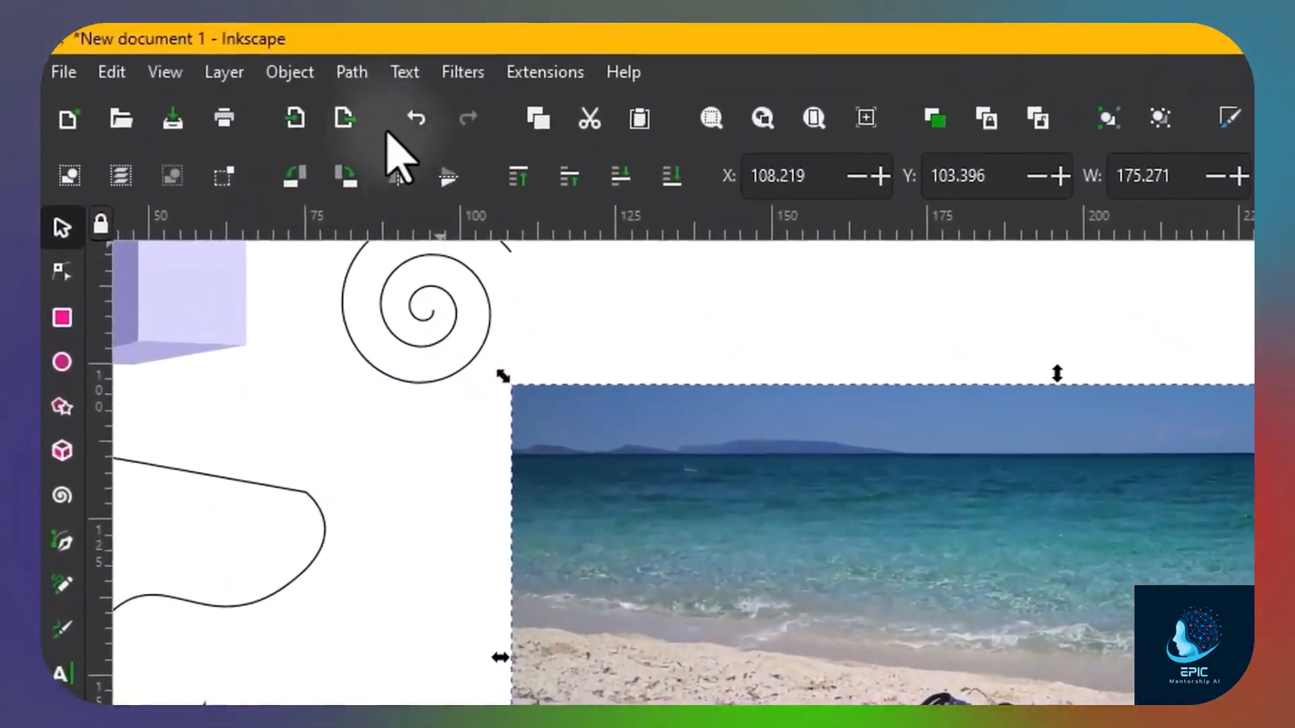
- Open Trace Bitmap for the beach photo, widen its dialog, and review the Multicolor detection modes
left_click(352, 72)
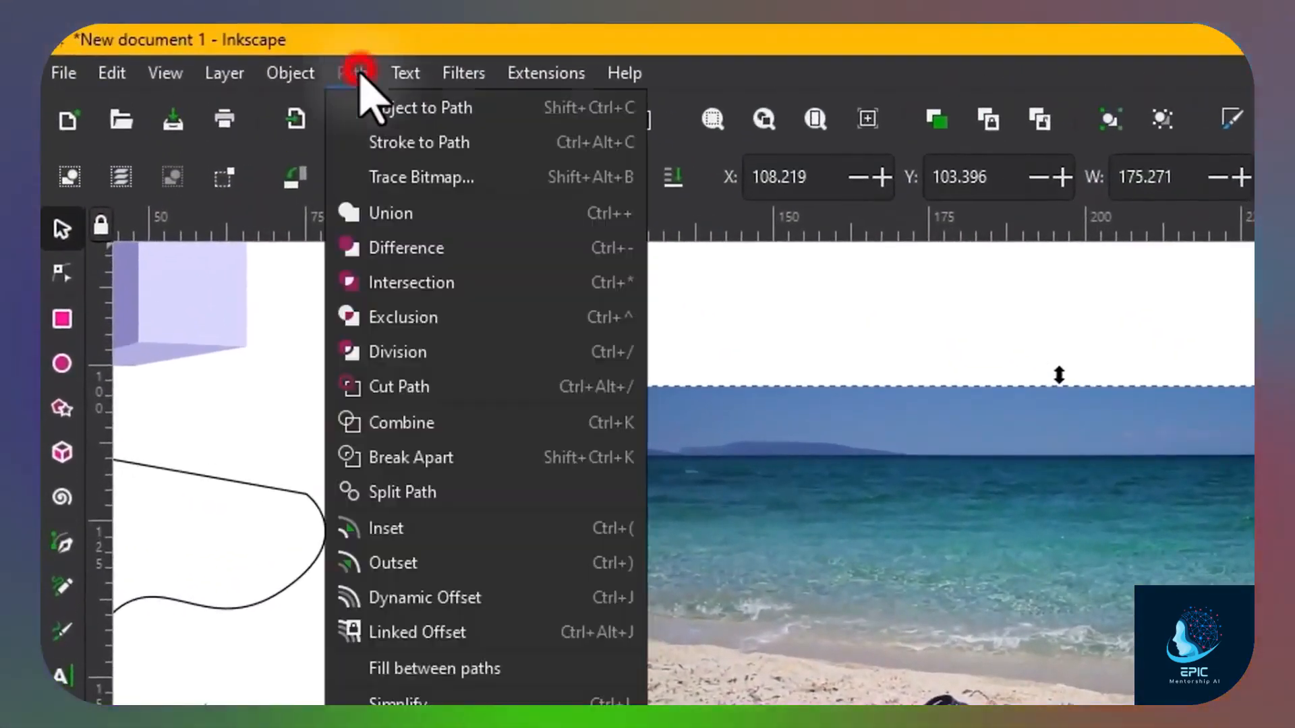
left_click(403, 178)
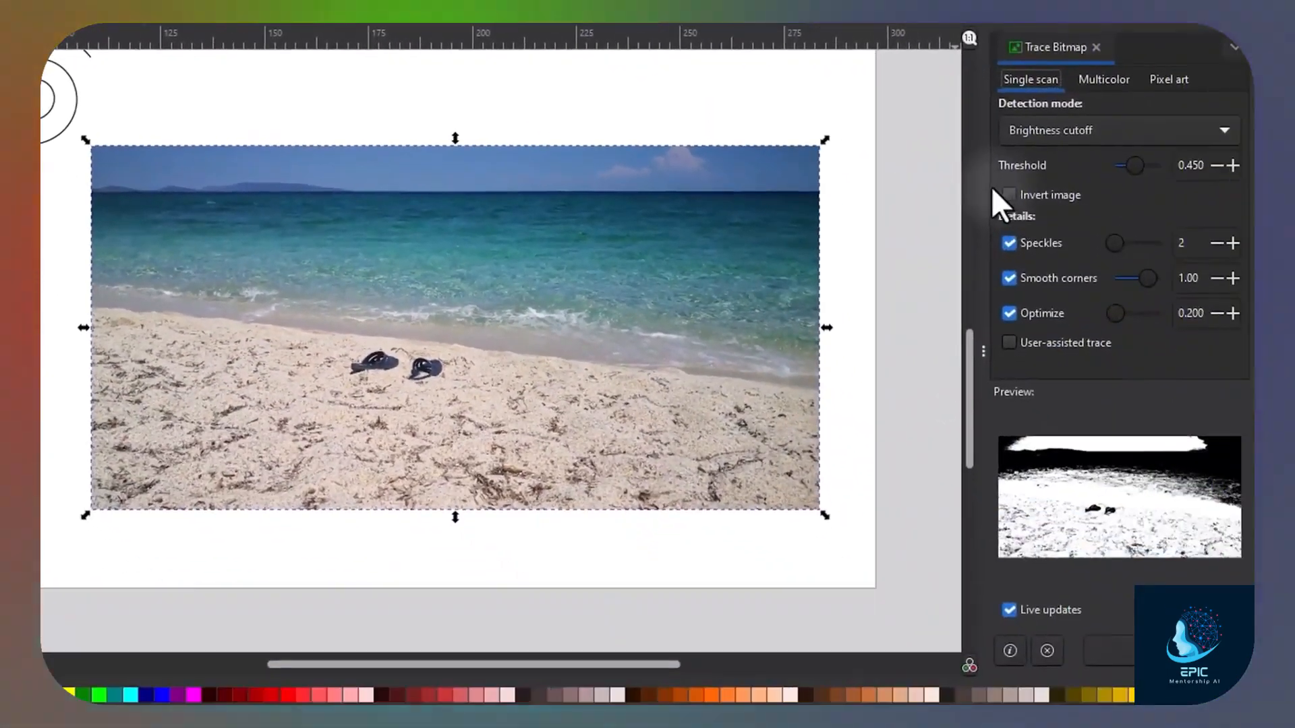
left_click_drag(986, 186, 876, 177)
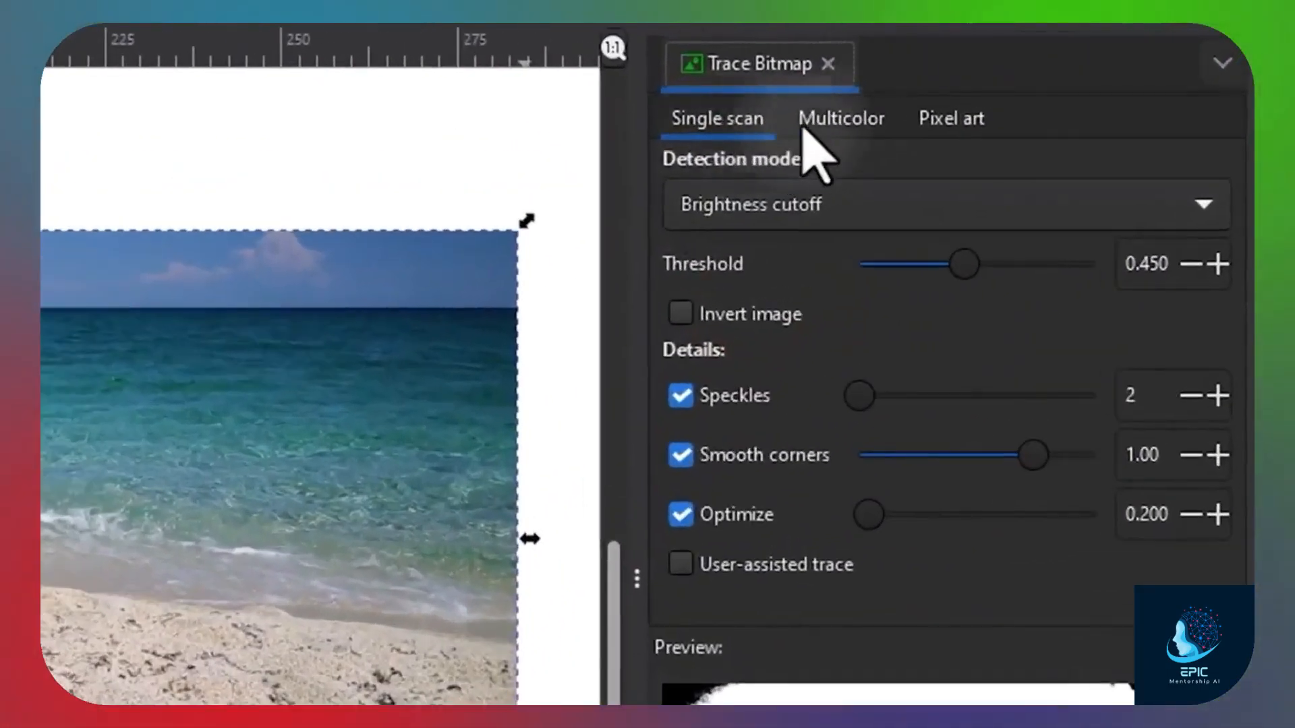
left_click(1009, 81)
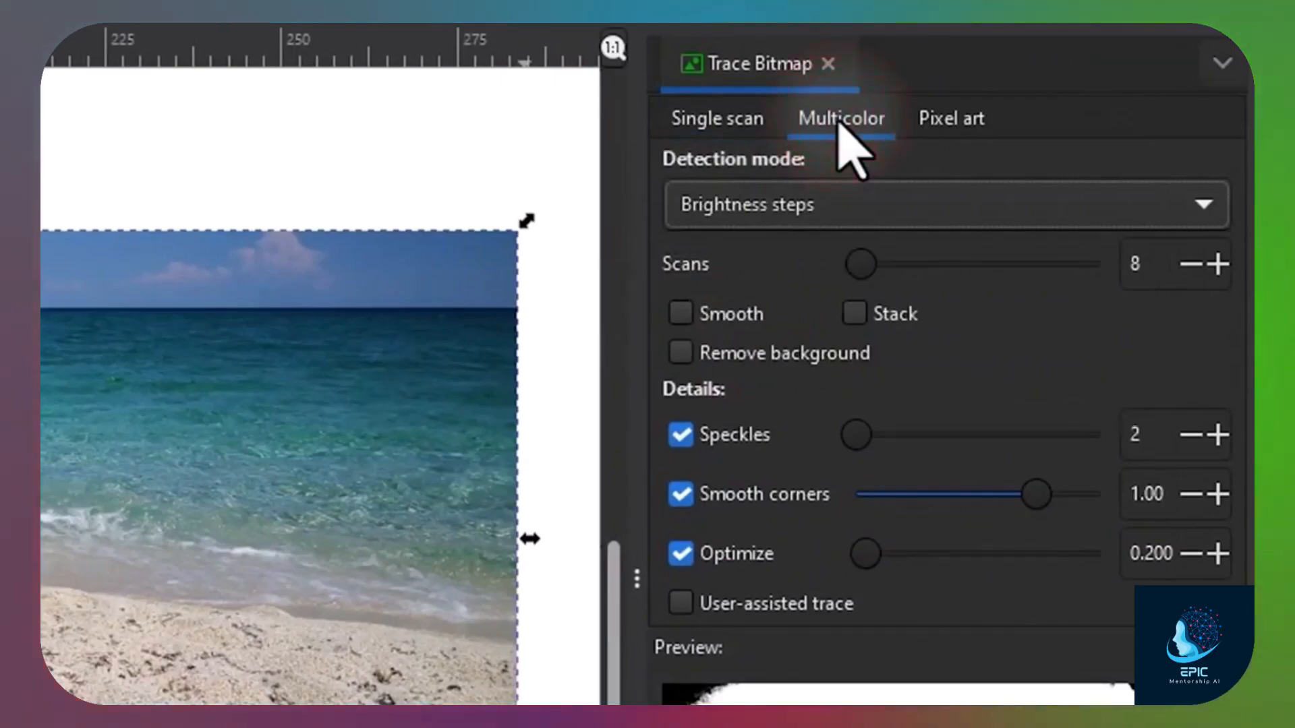
left_click(900, 213)
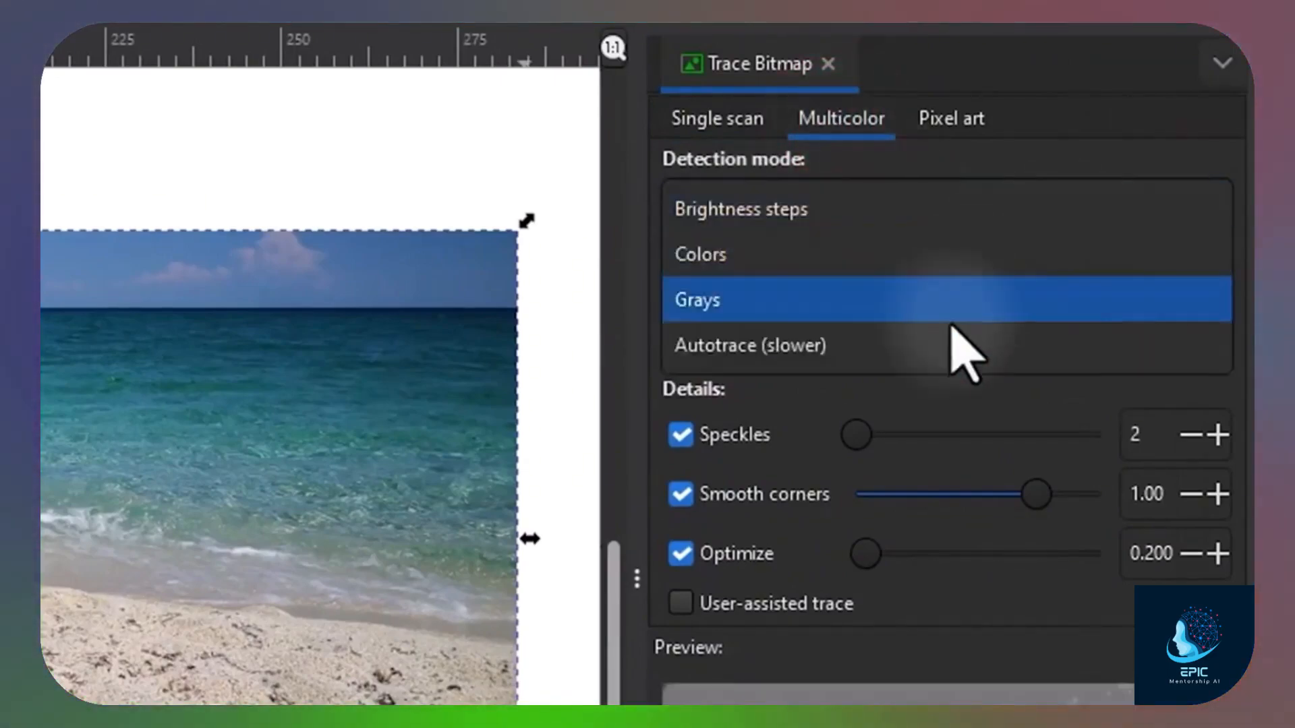
left_click(1041, 165)
- Trace the photo as a single scan with Brightness cutoff at threshold 0.450, and move the traced path up off the photo
left_click(755, 118)
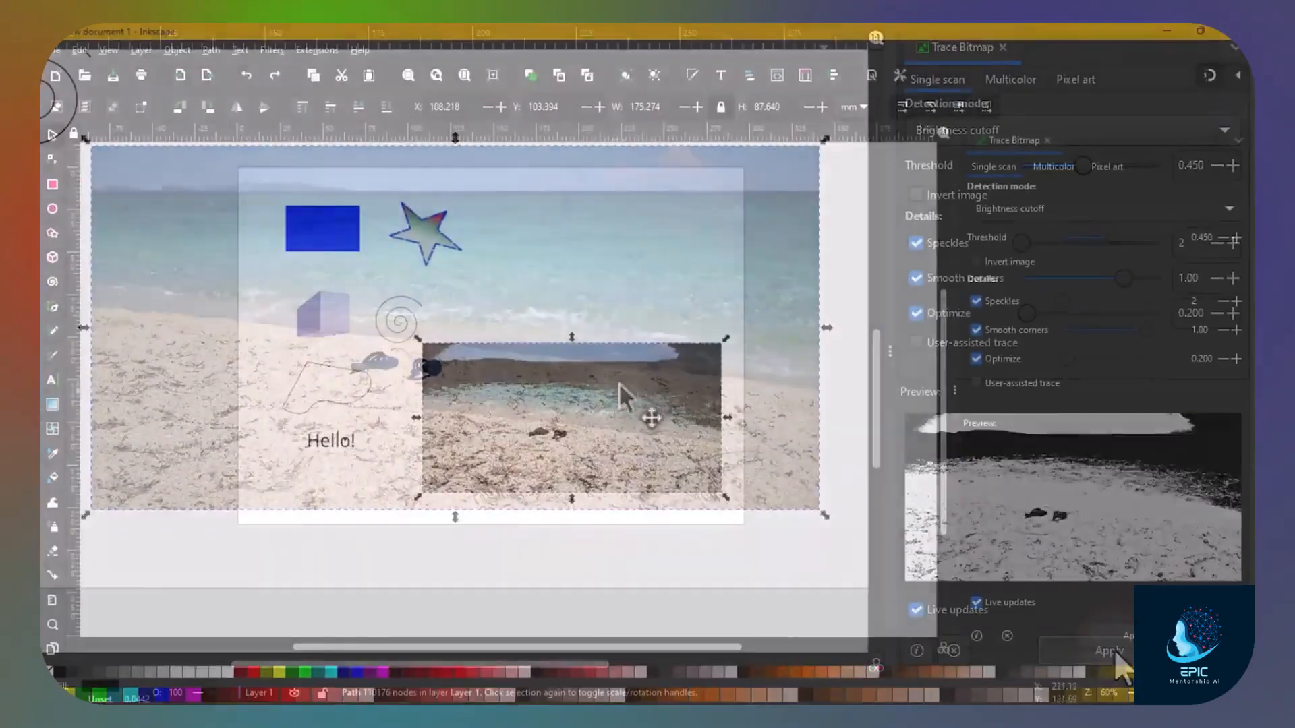
mouse_move(625, 382)
left_mouse_down()
mouse_move(654, 310)
mouse_move(656, 216)
left_mouse_up()
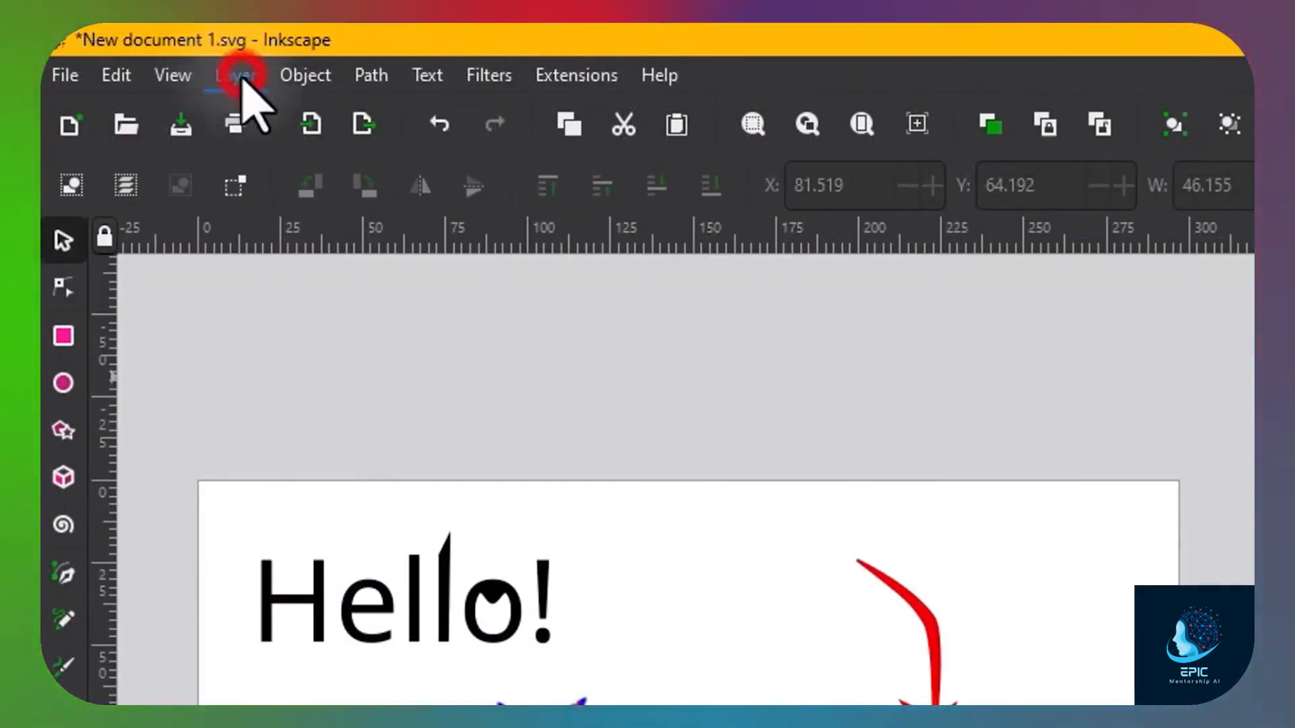
- Open the Layers and Objects dialog, widen it, and expand Layer 1 to list its objects
left_click(237, 76)
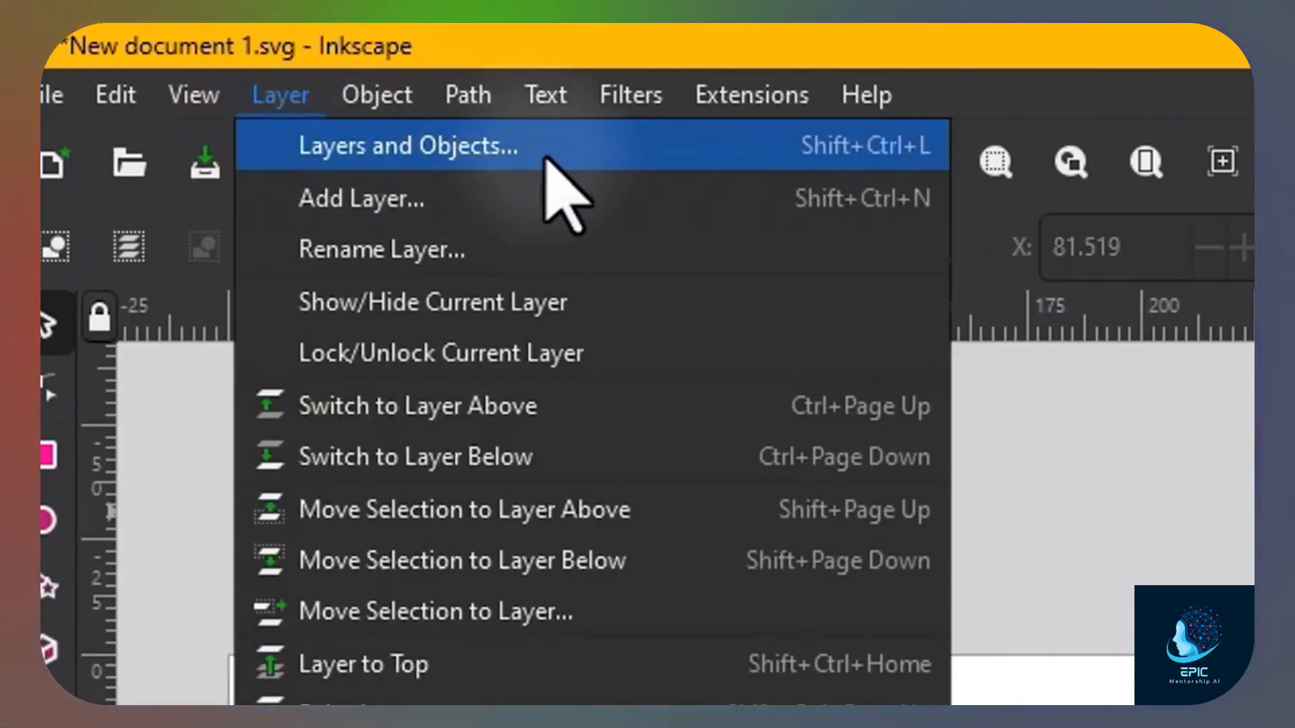
left_click(545, 159)
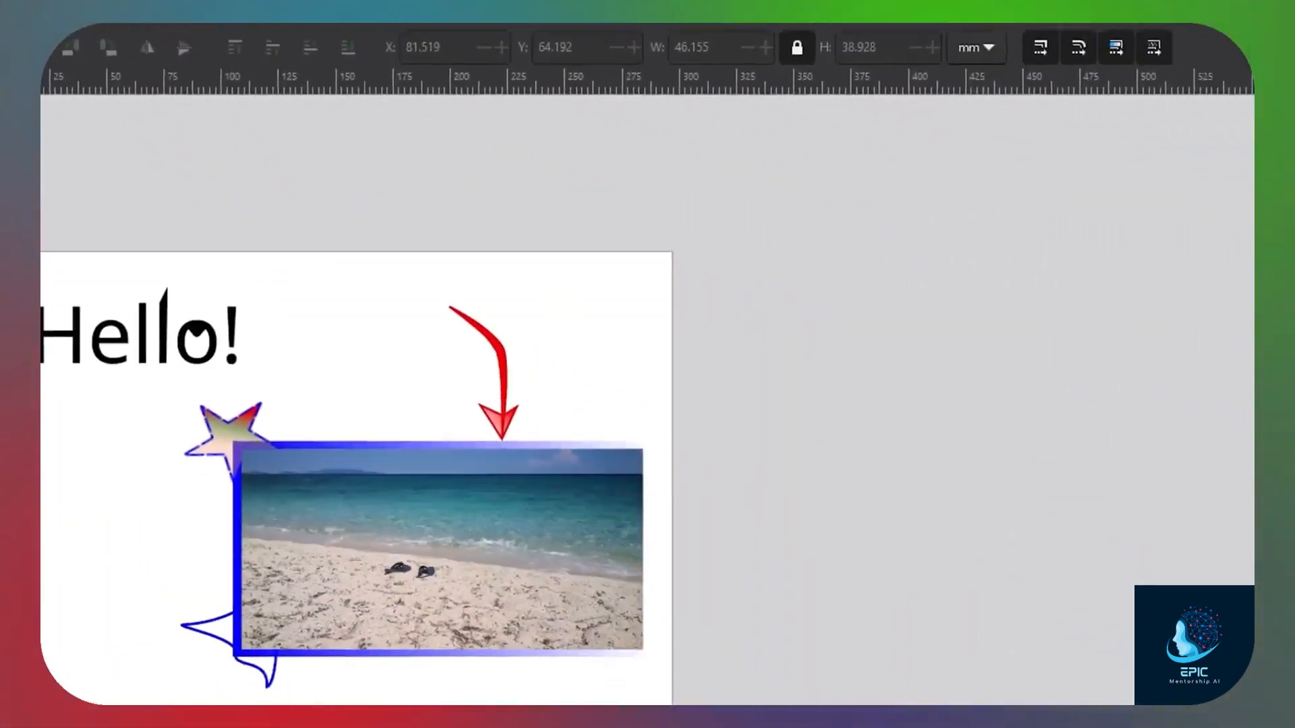
left_click_drag(1058, 228, 934, 228)
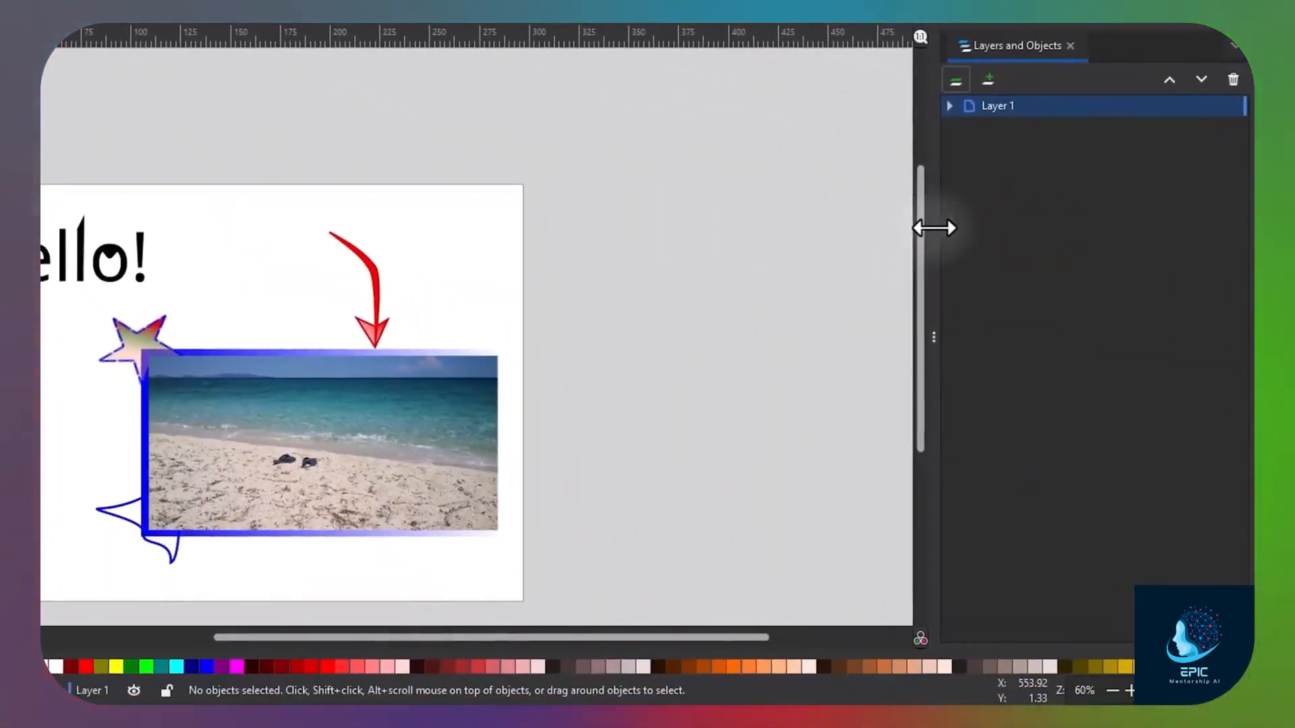
scroll(567, 307, "down", 1)
scroll(196, 371, "up", 2)
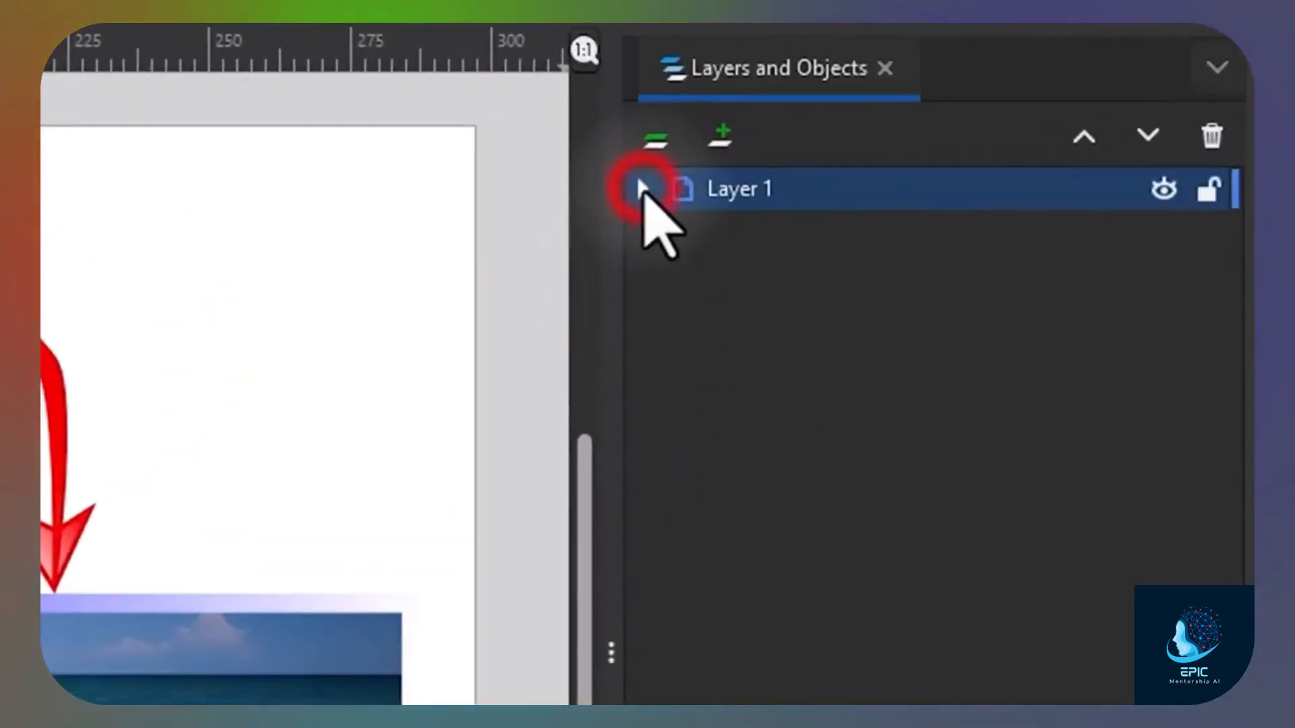
left_click(642, 188)
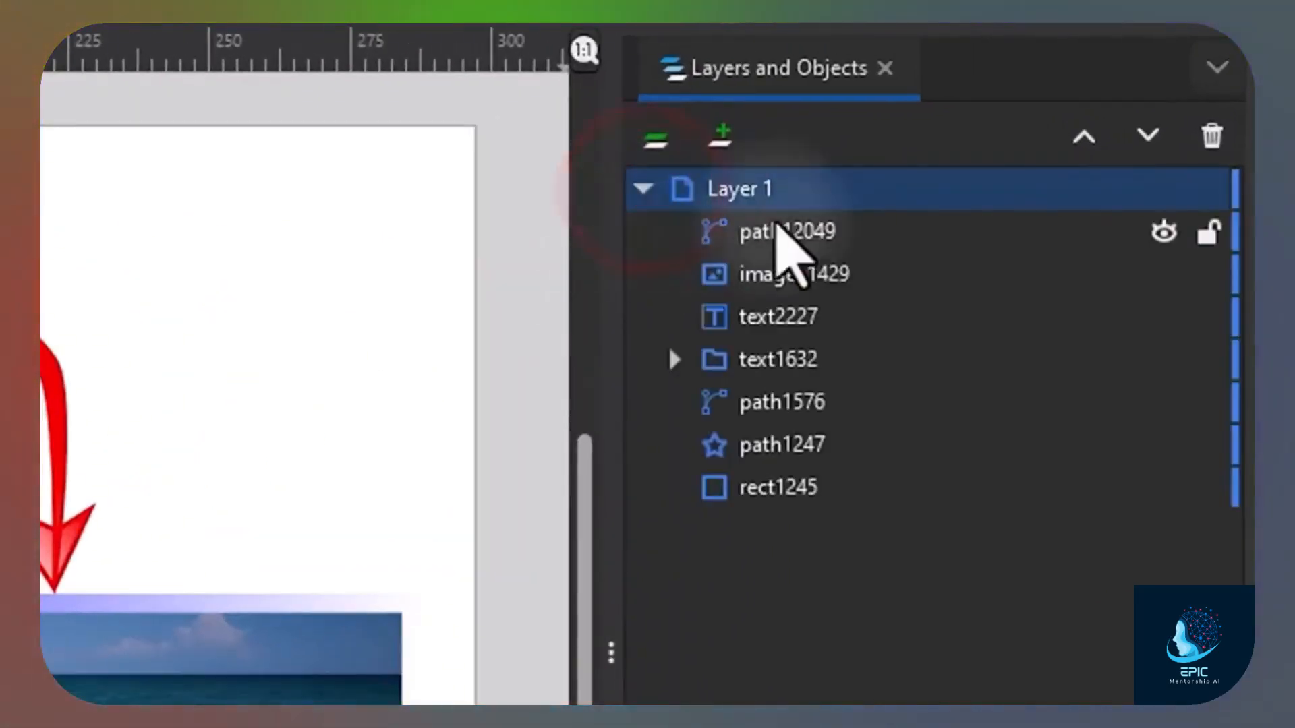
- Select the arrow path, the beach photo and the text2227 object in turn from the object list, ending on the arrow path
left_click(812, 243)
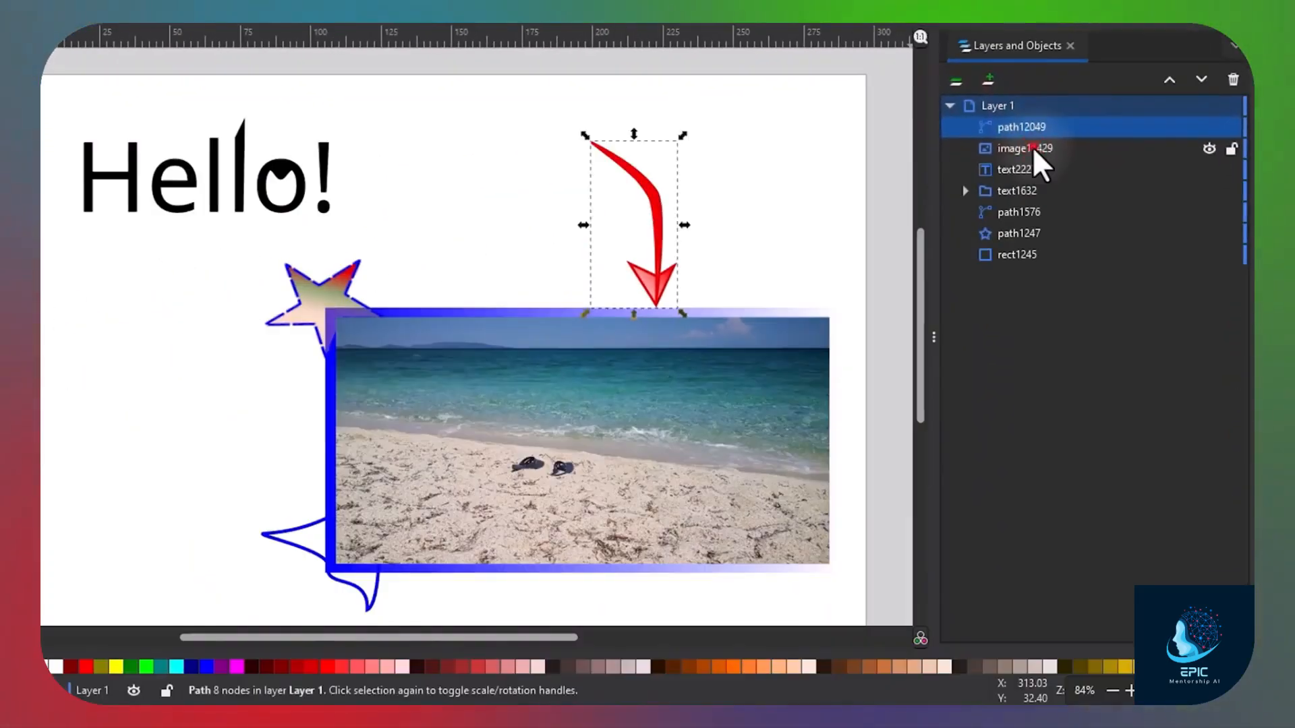
left_click(810, 273)
left_click(804, 315)
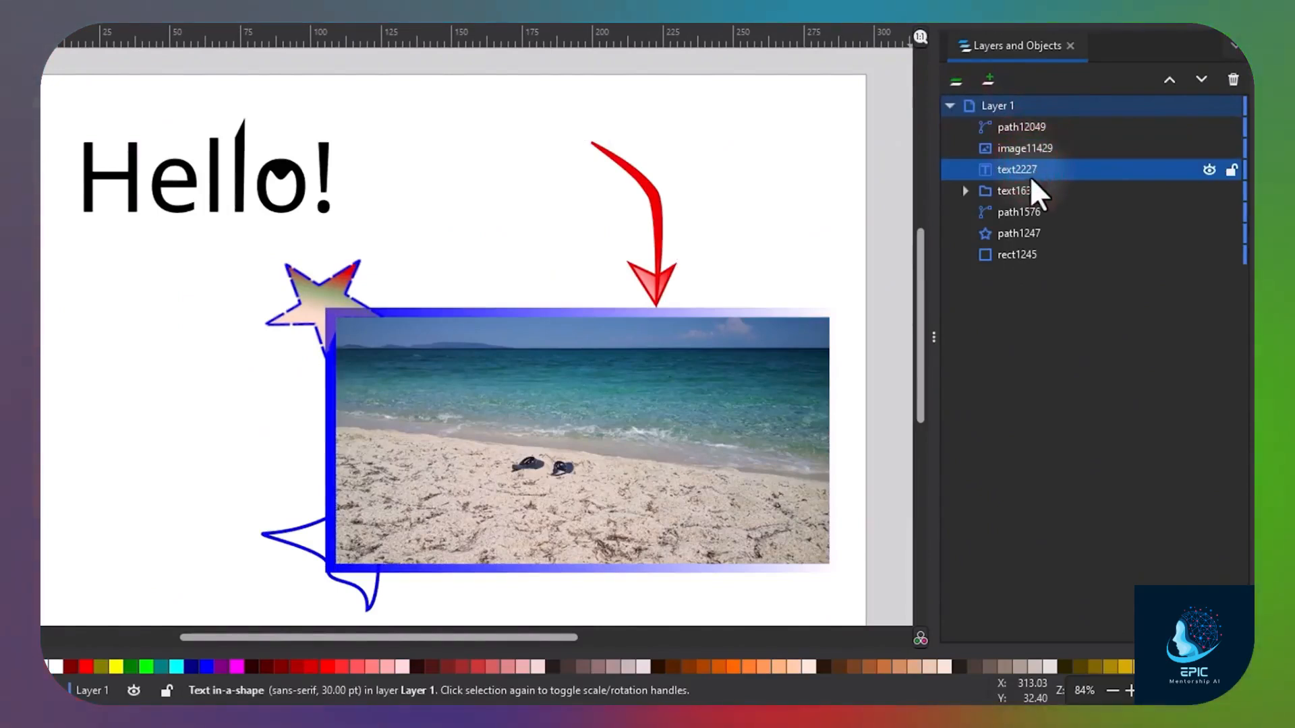
left_click(1029, 128)
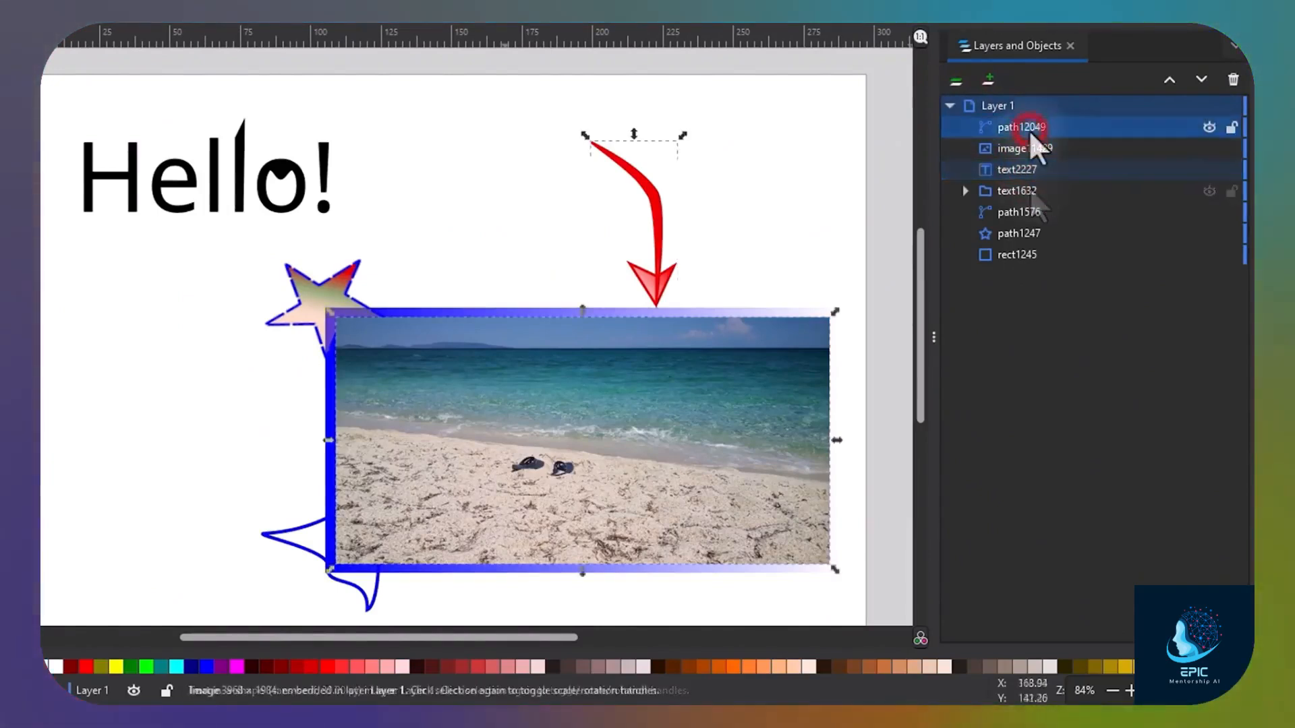
- Hide the arrow path, show it again and lock it against selection on the canvas
left_click(1209, 128)
left_click(1208, 128)
left_click(1231, 128)
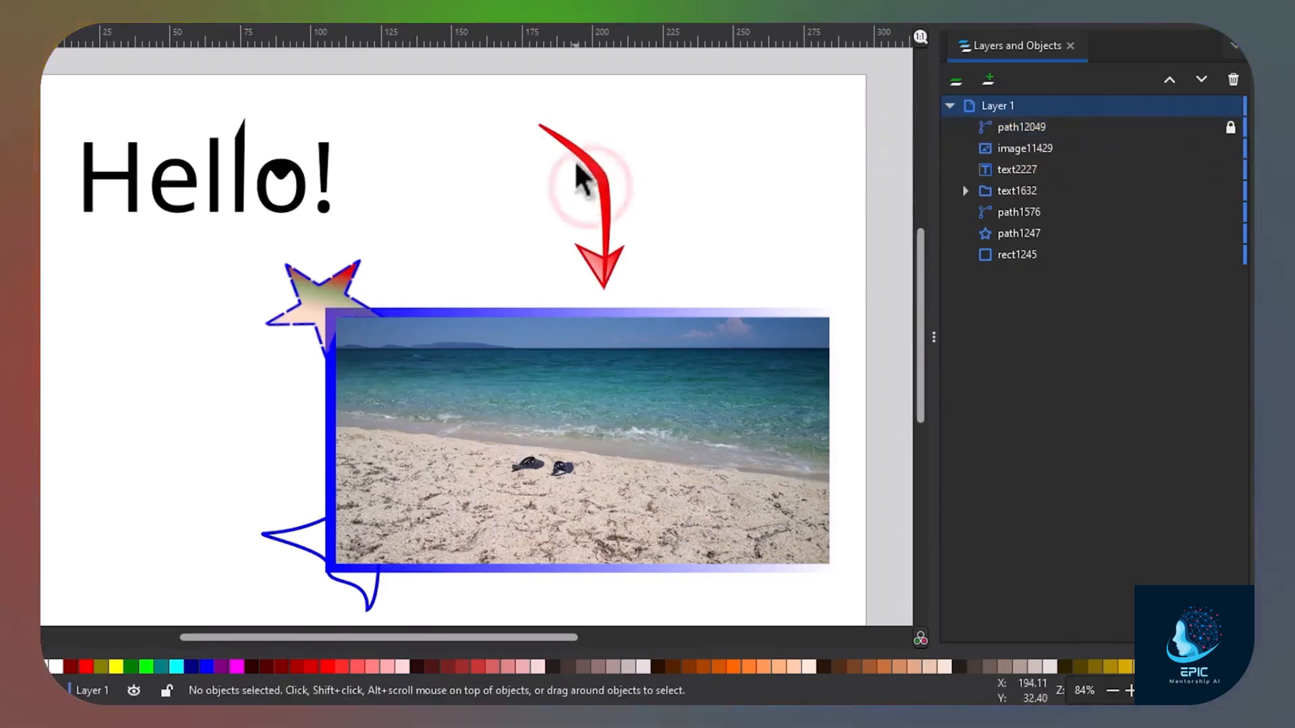
- Delete the arrow path and undo the deletion
right_click(1070, 128)
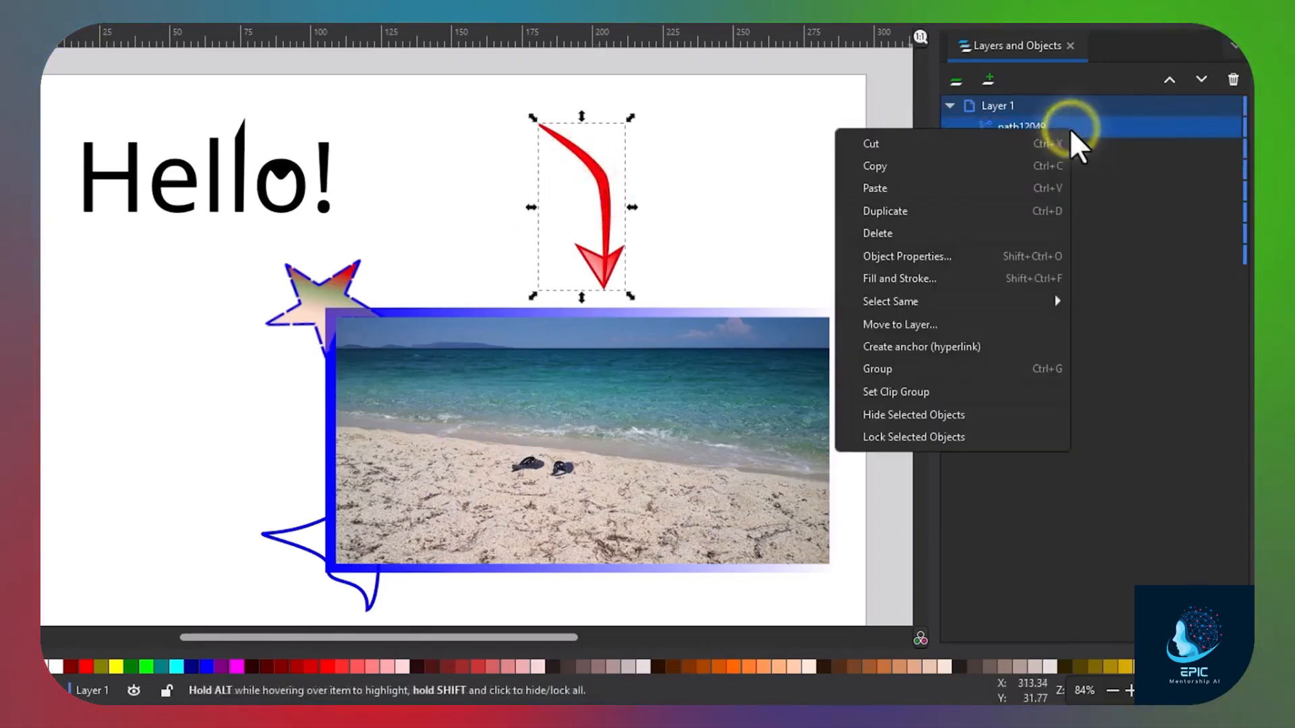
left_click(973, 229)
key("ctrl+z")
- Select the star and try moving it below the rectangle in Layer 1's stacking order
left_click(376, 326)
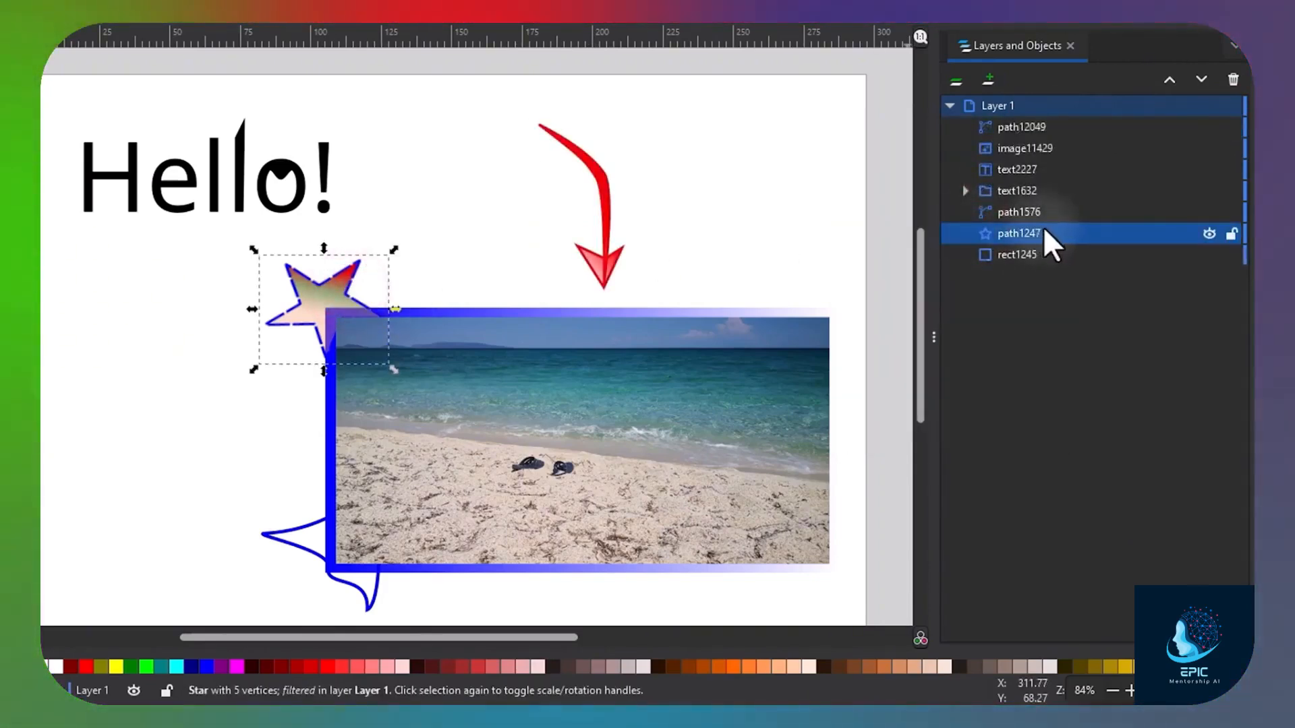
left_click_drag(1045, 232, 1050, 262)
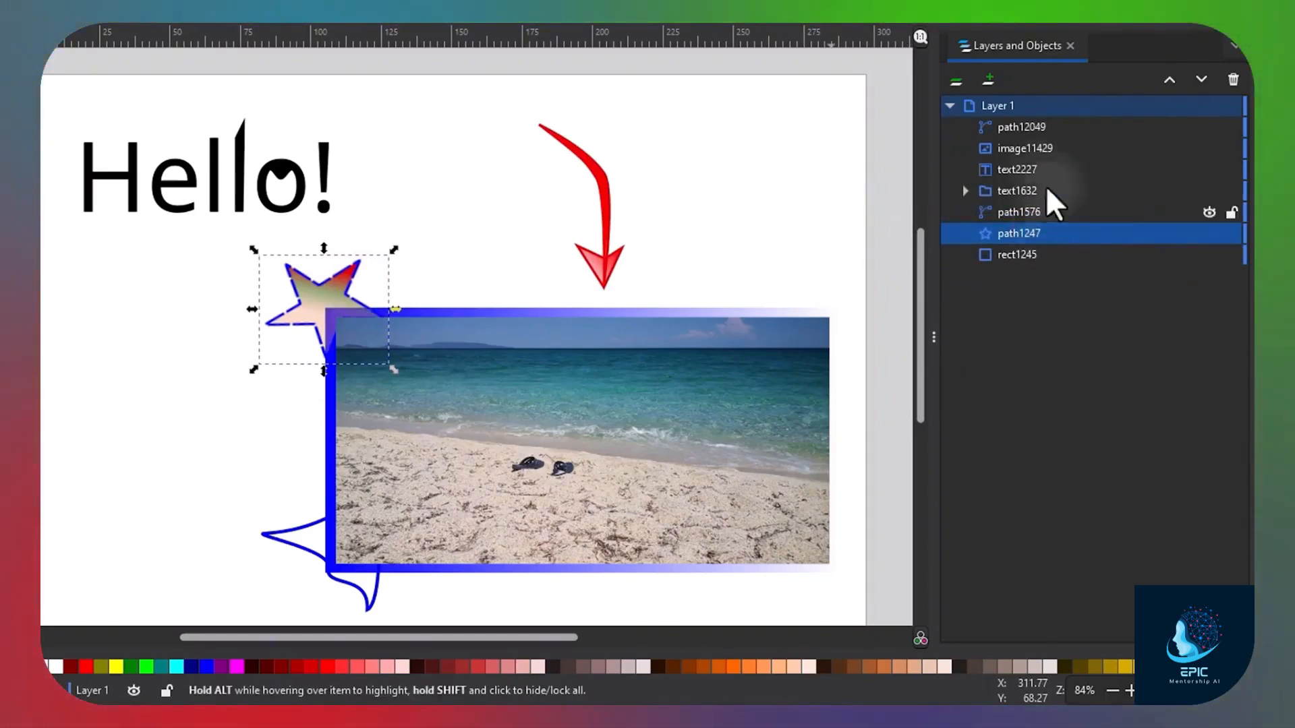
- Add a layer named Layer 2 above the current one and move the star from Layer 1 into it
left_click(987, 82)
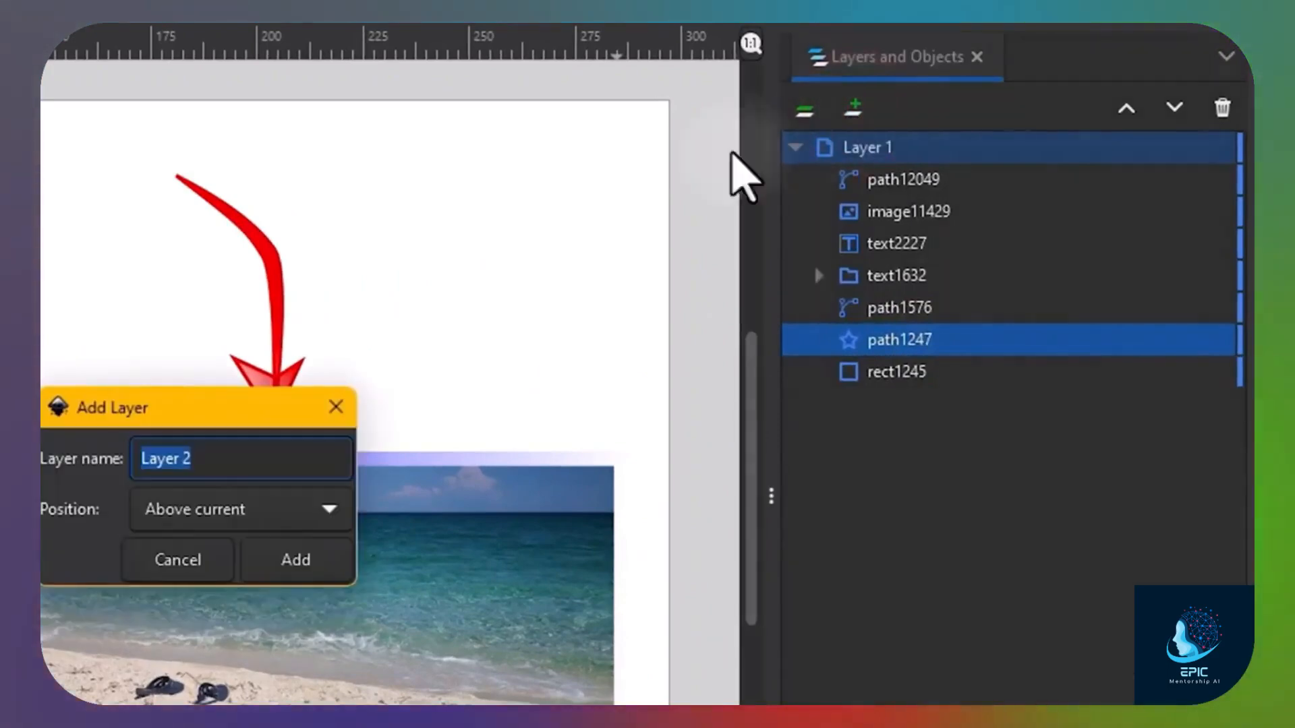
left_click(295, 561)
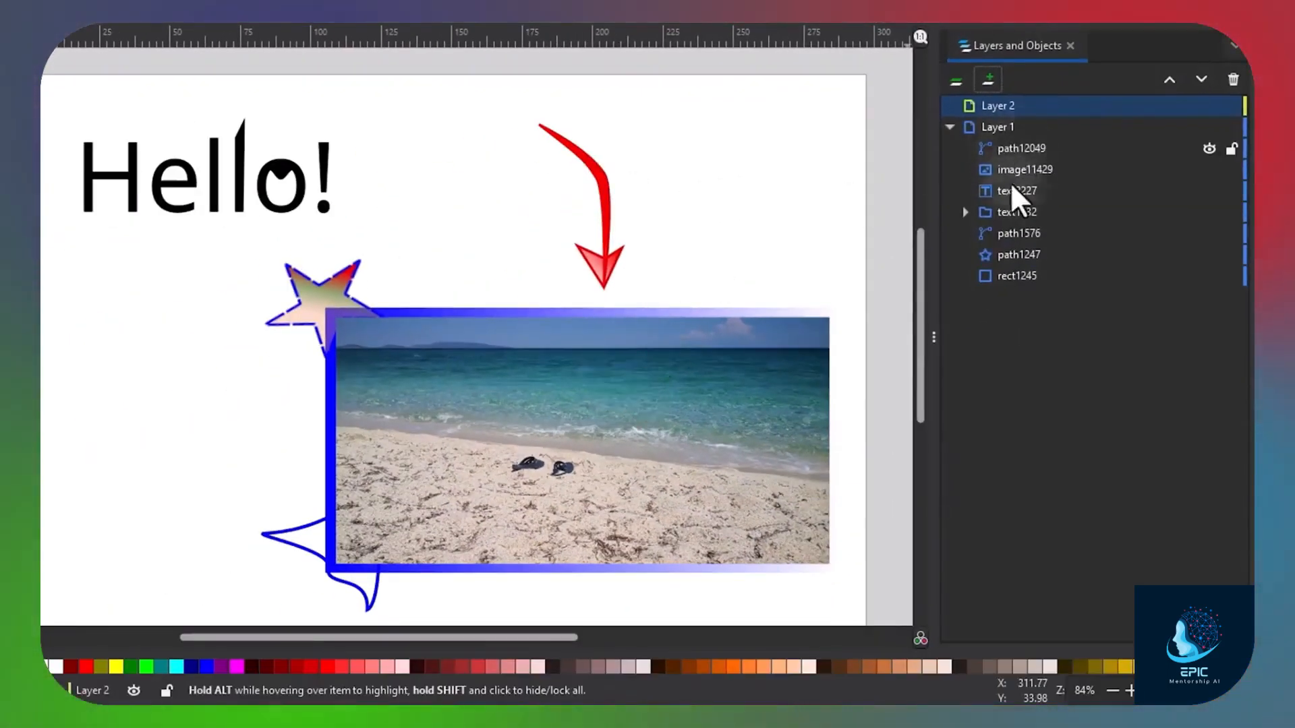
left_click(1021, 257)
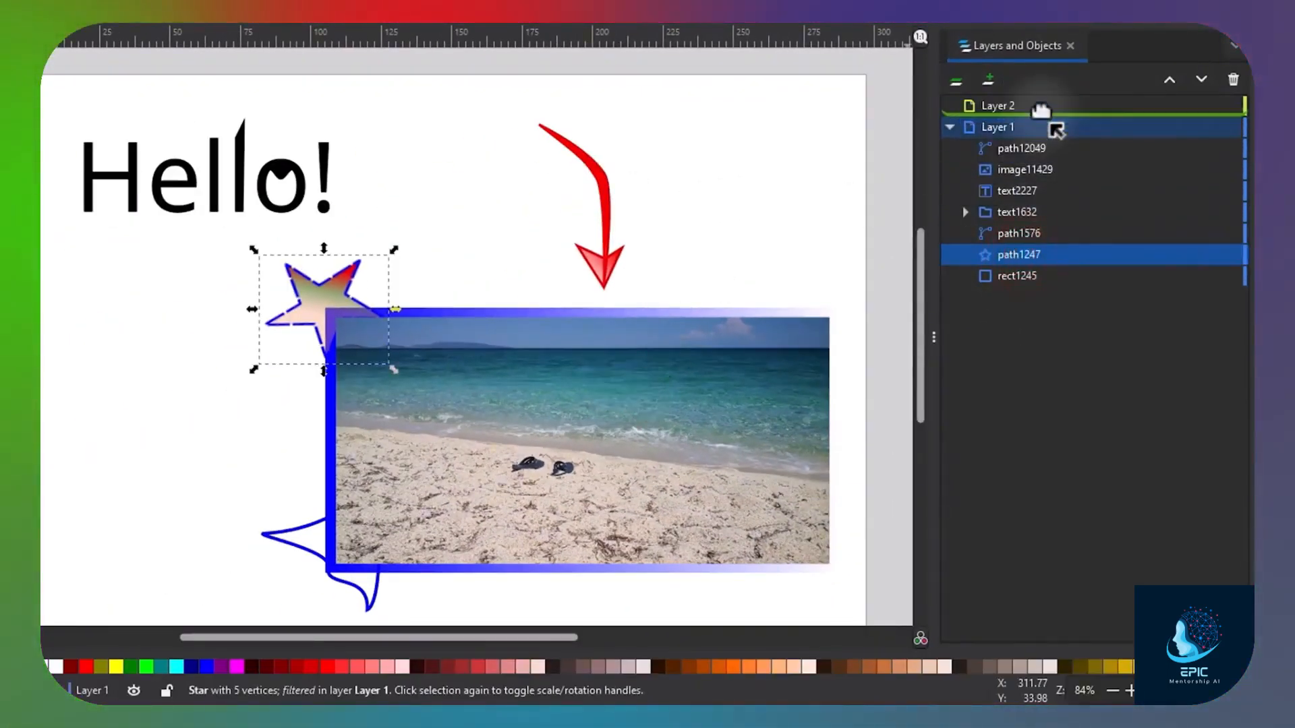
left_click_drag(1052, 125, 1046, 125)
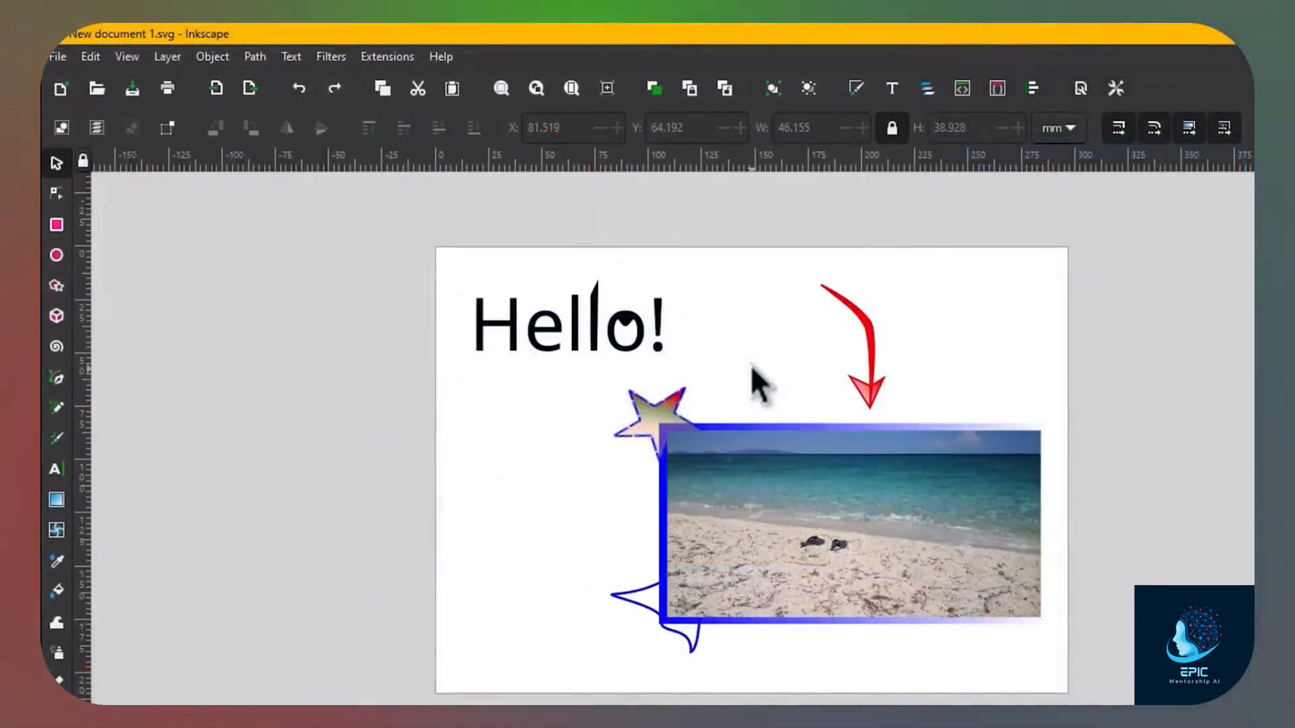
- Open the Save As dialog, review the available file formats, and cancel without saving
left_click(57, 56)
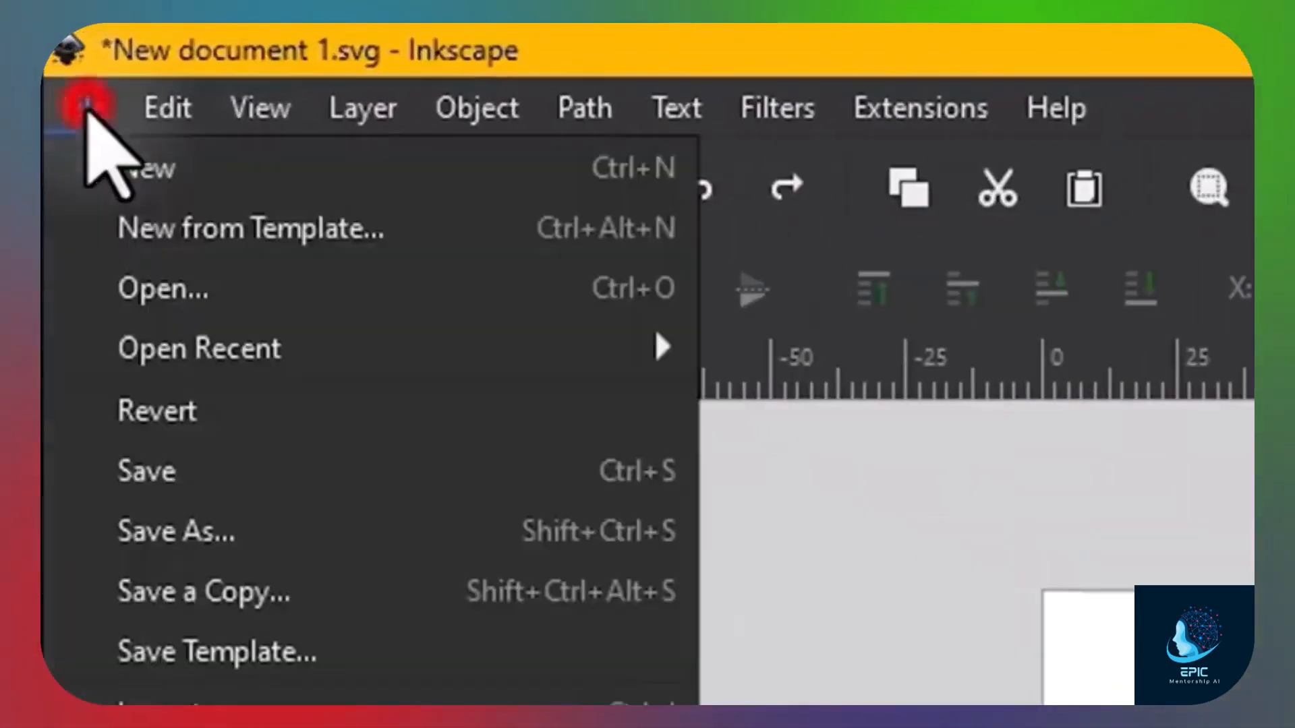
left_click(112, 223)
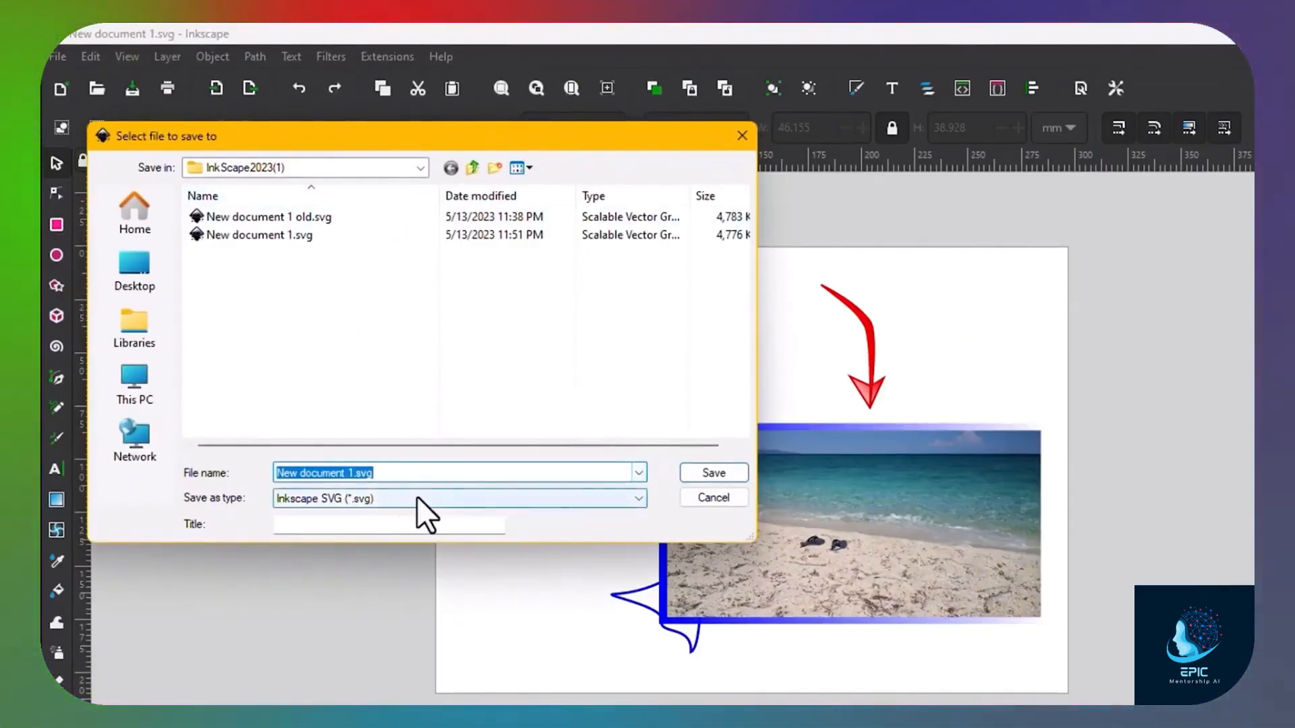
left_click(638, 499)
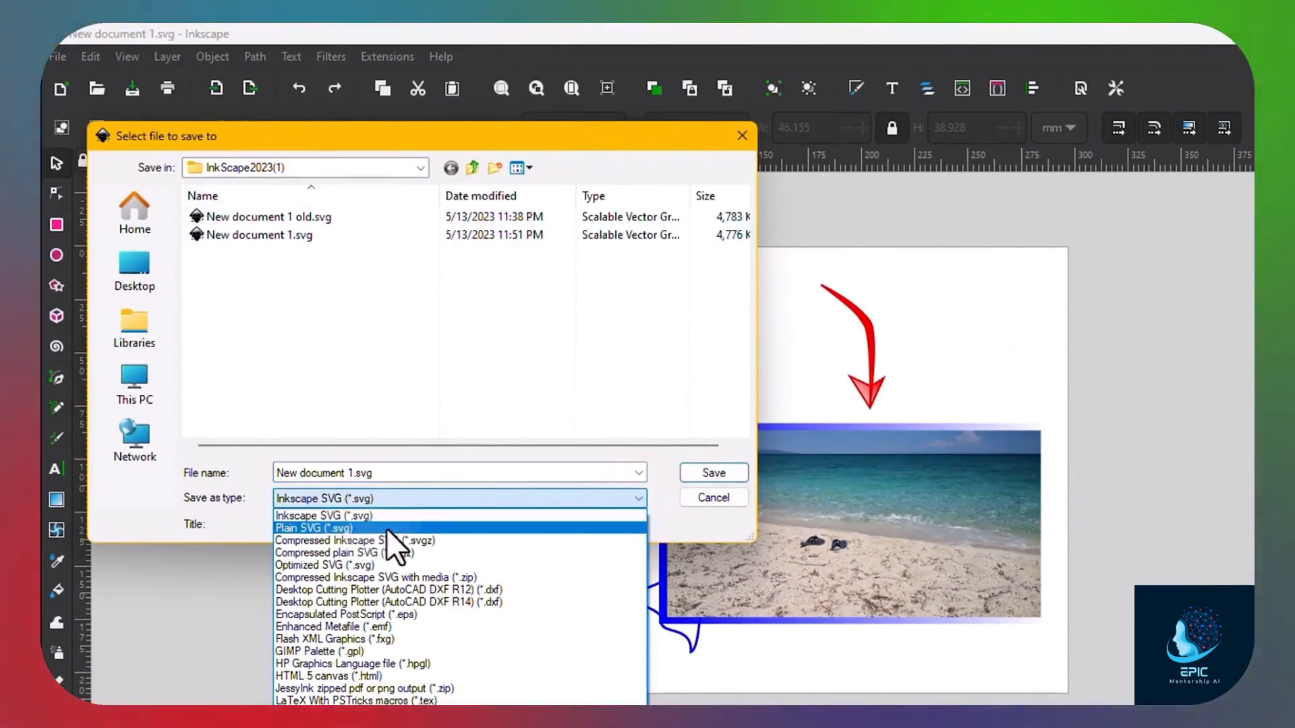
left_click(658, 494)
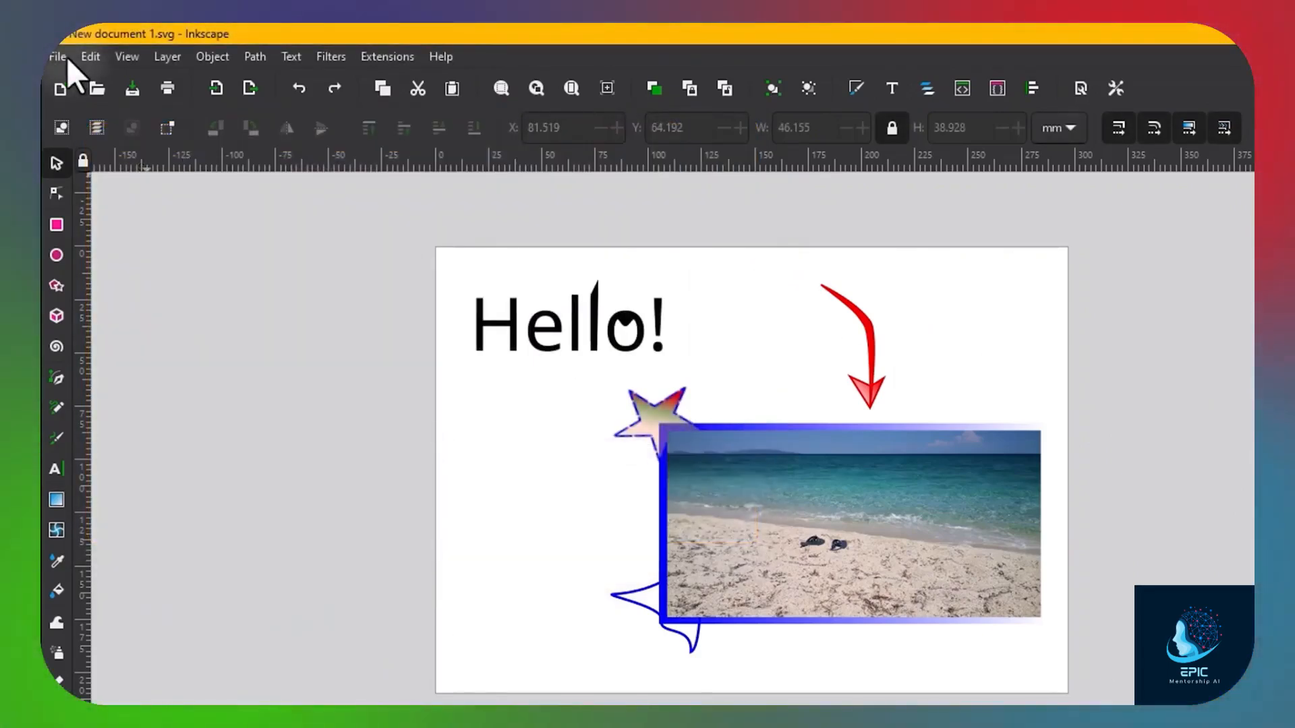
- Open Export and preview the Page area, followed by the Selection and Custom areas with the Hello! group selected
left_click(61, 56)
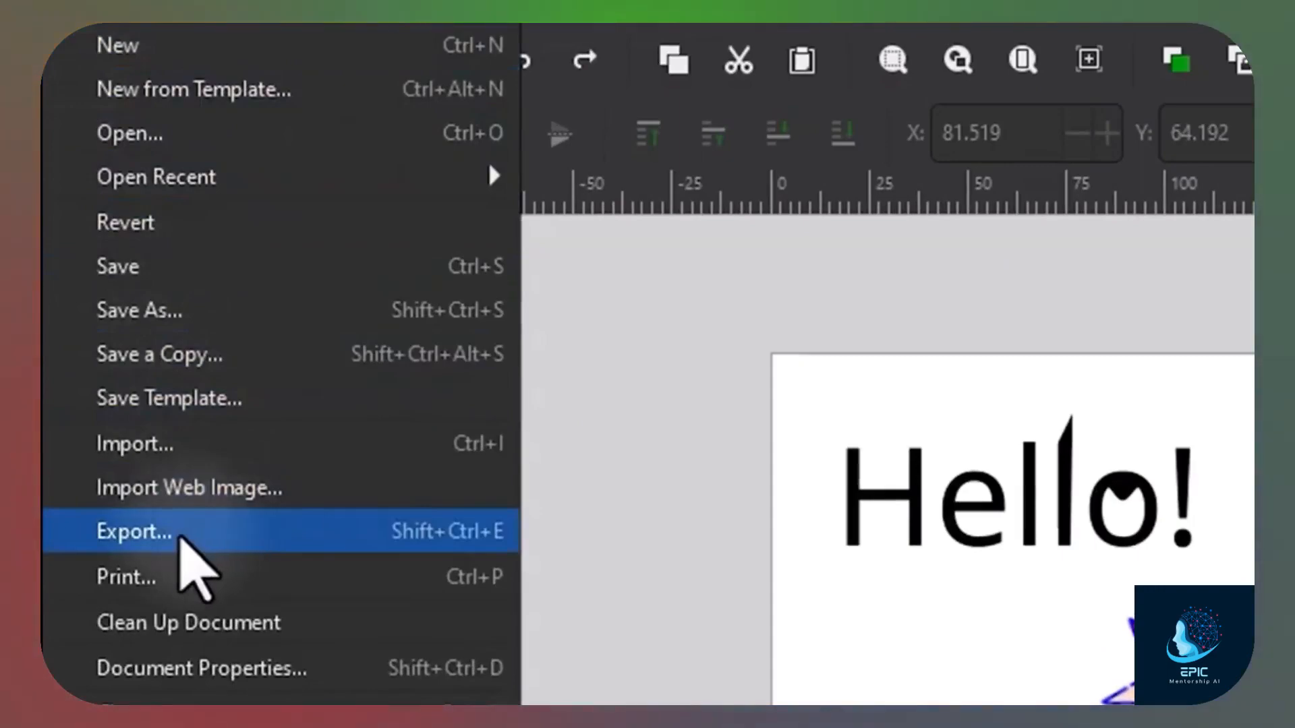
left_click(251, 545)
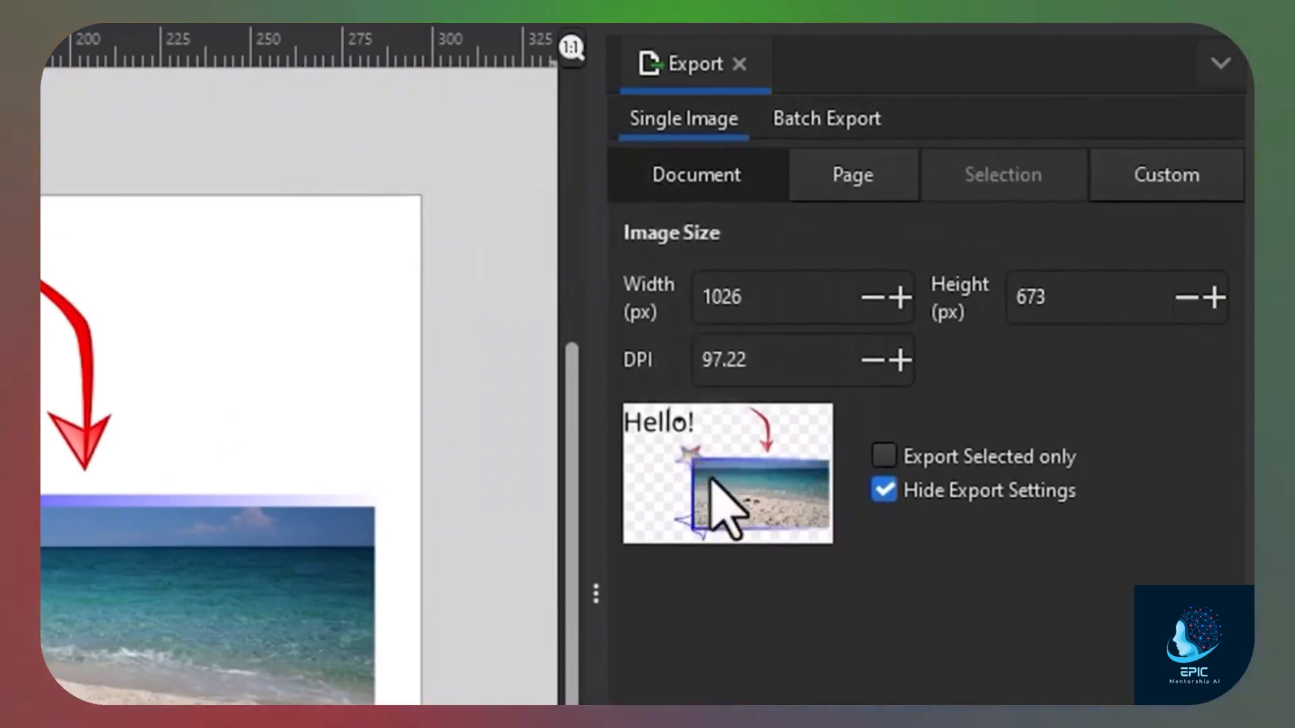
left_click(860, 181)
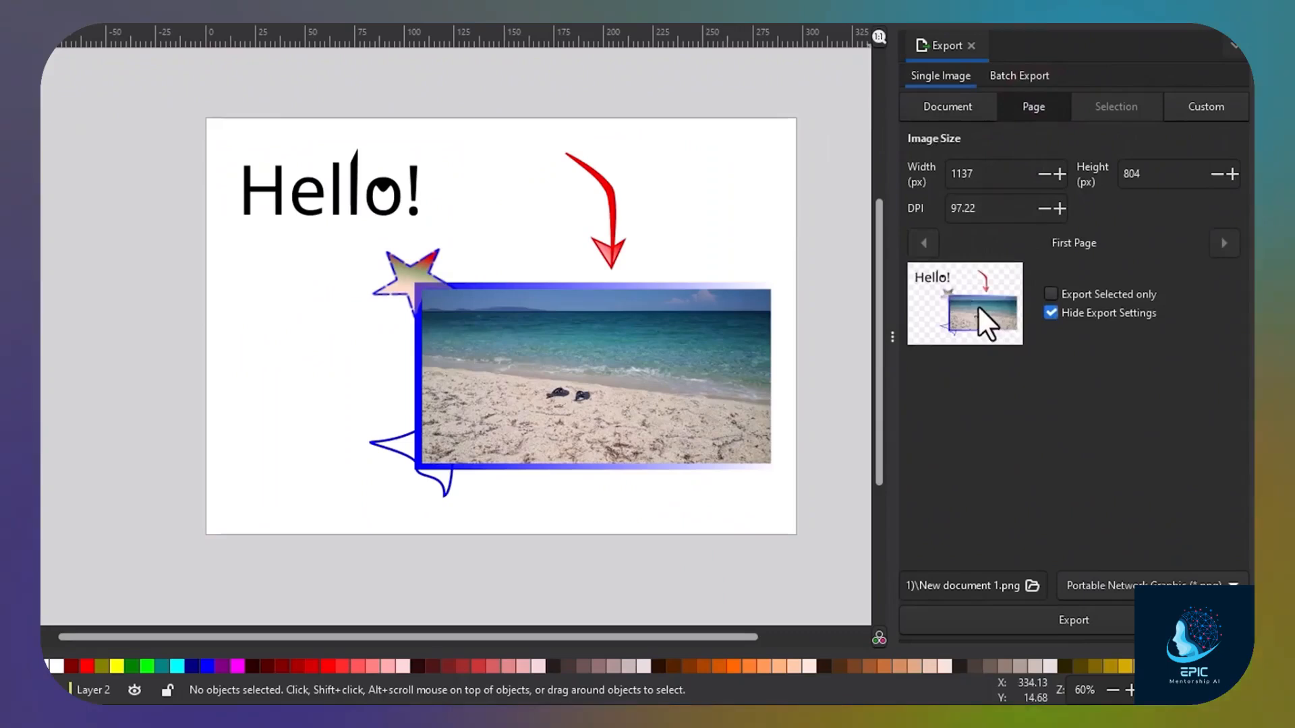
left_click(417, 194)
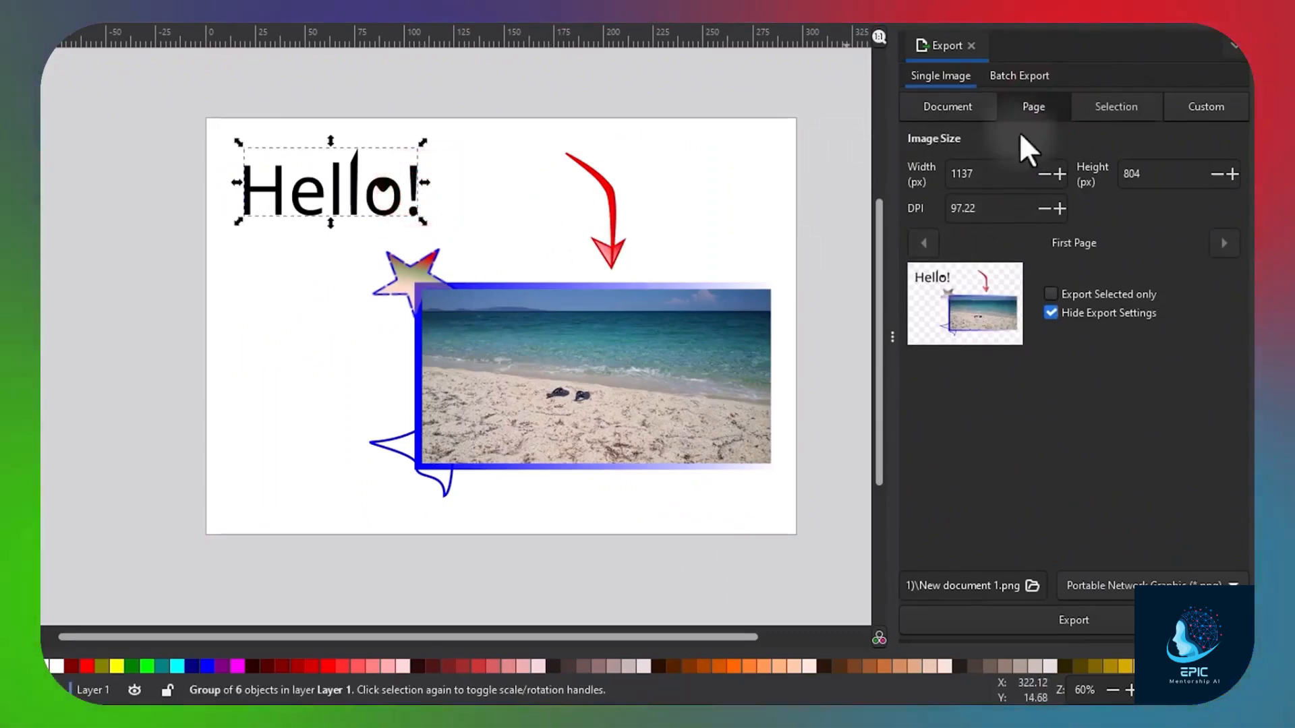
left_click(1102, 111)
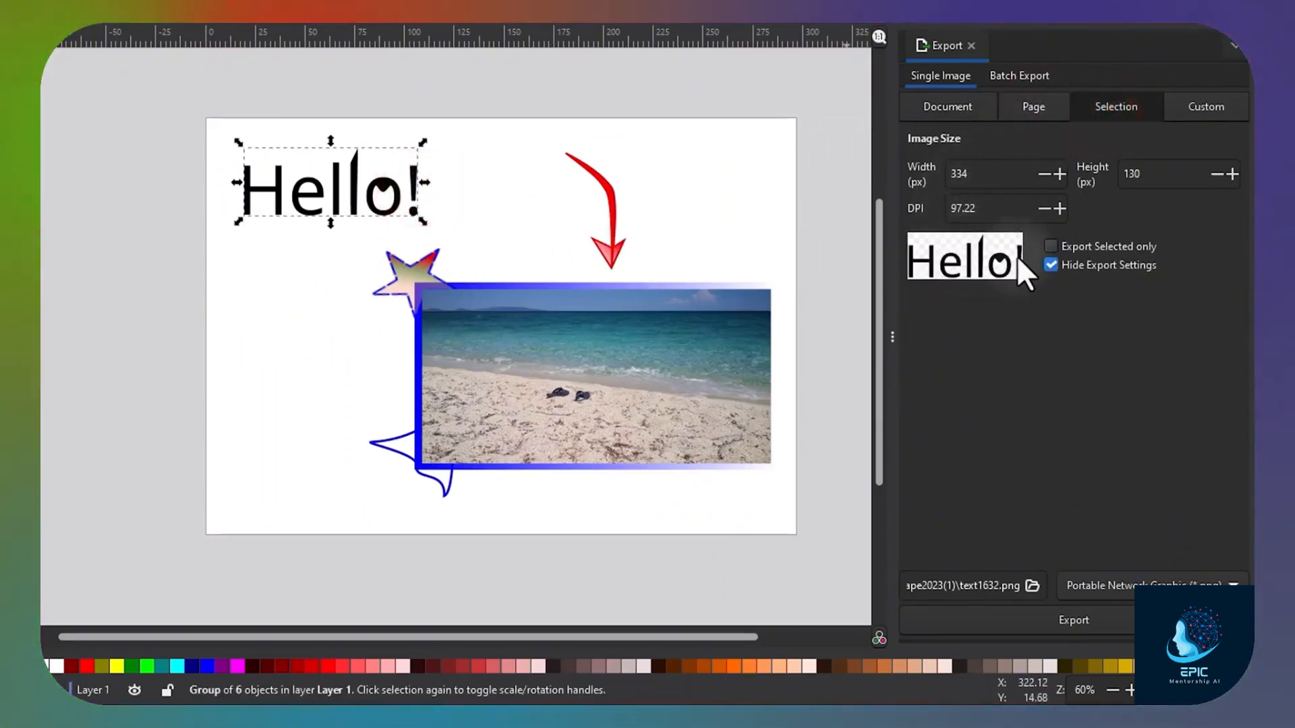
left_click(1204, 113)
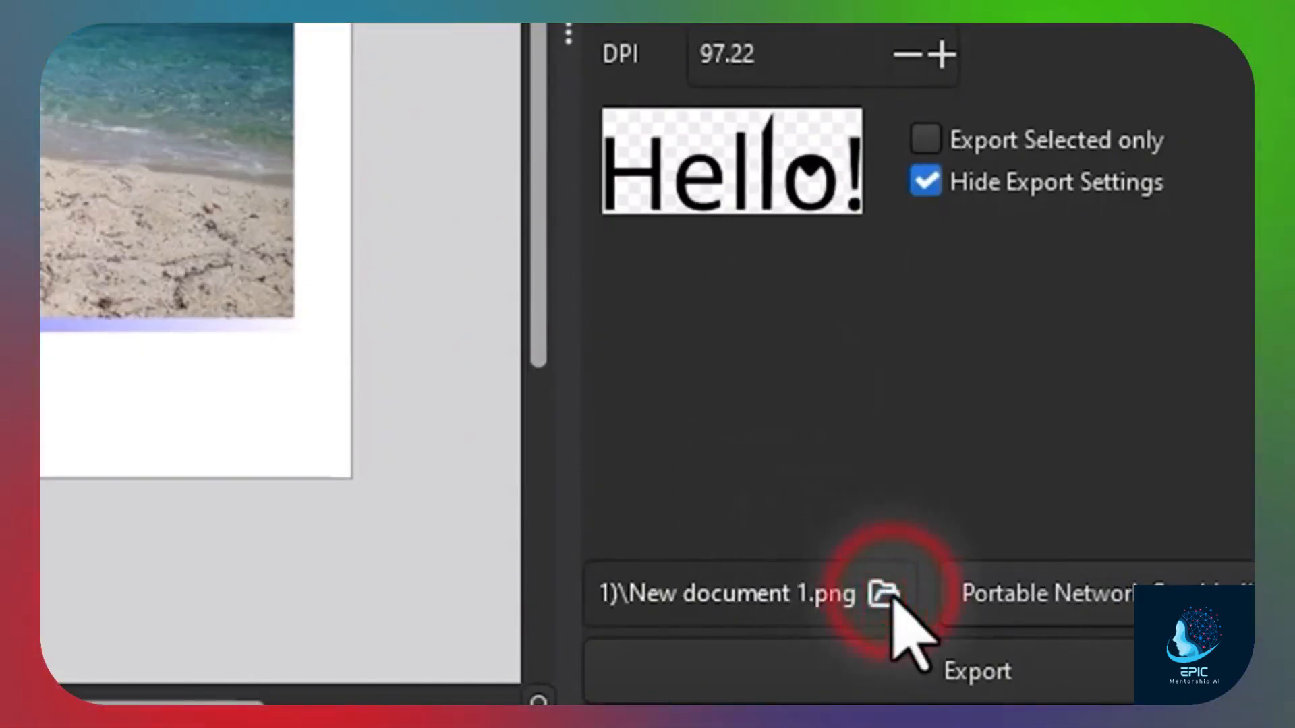
- Review the file formats available for single-image export, leaving Portable Network Graphic (*.png) chosen
left_click(1173, 597)
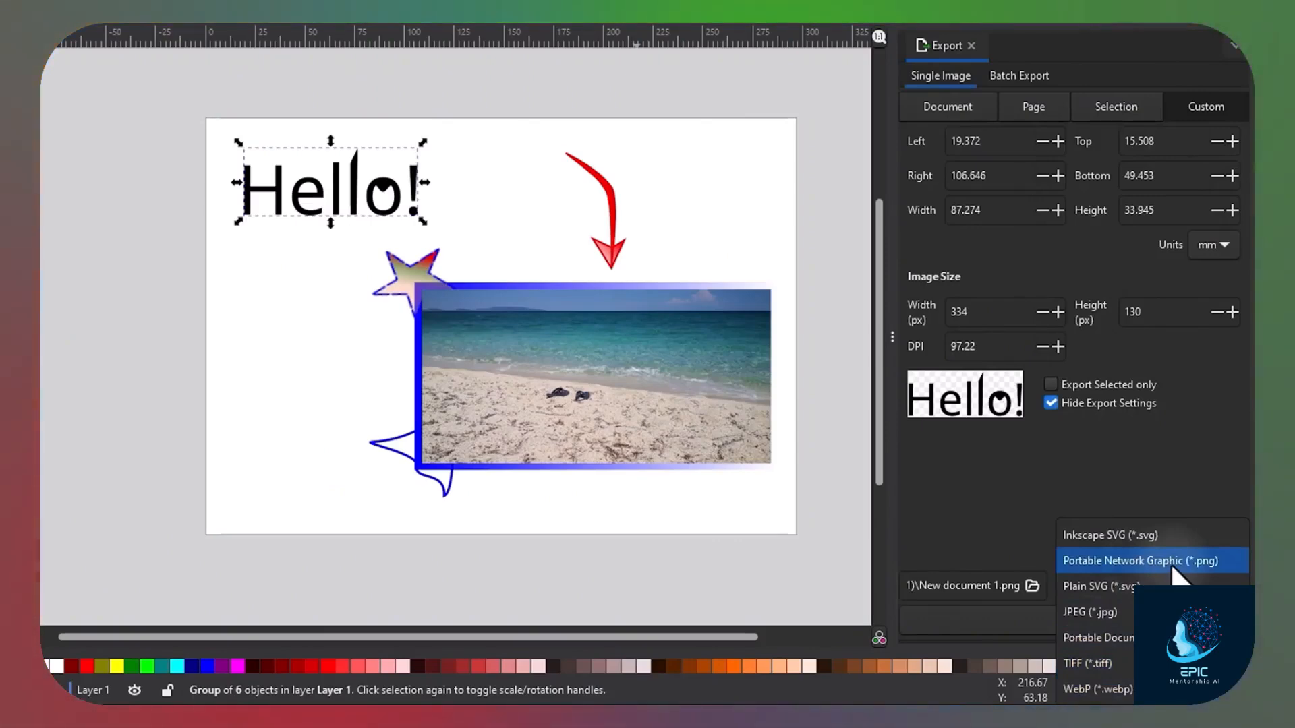
left_click(978, 507)
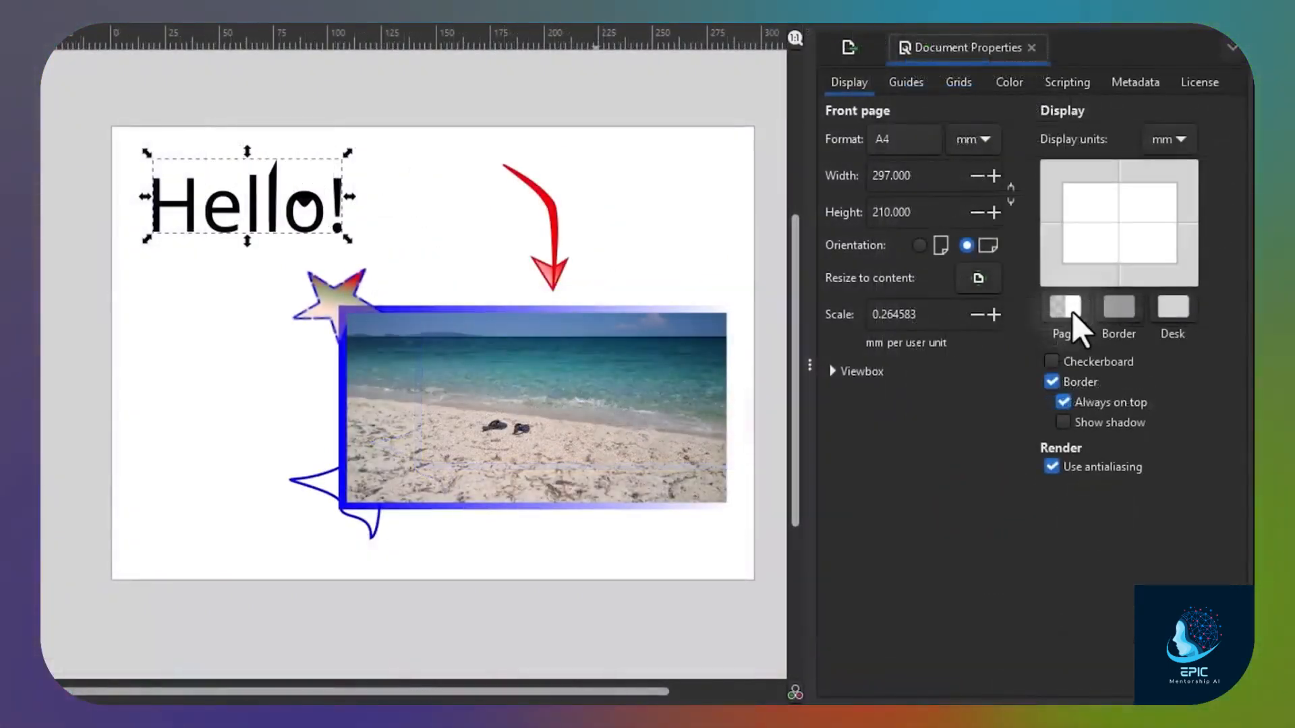
- Set the page background to pink (R 255, G 137, B 255) with partial alpha in Document Properties, and return to Export
left_click(1067, 307)
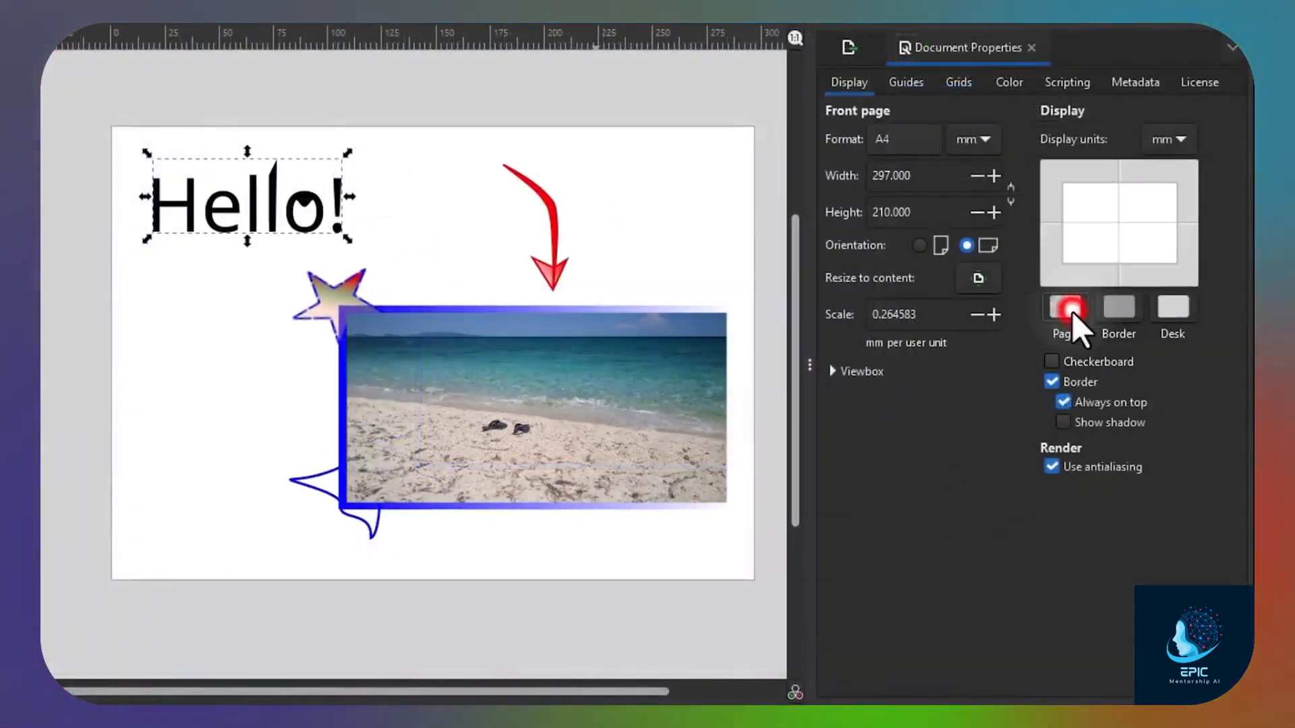
left_click_drag(516, 346, 465, 350)
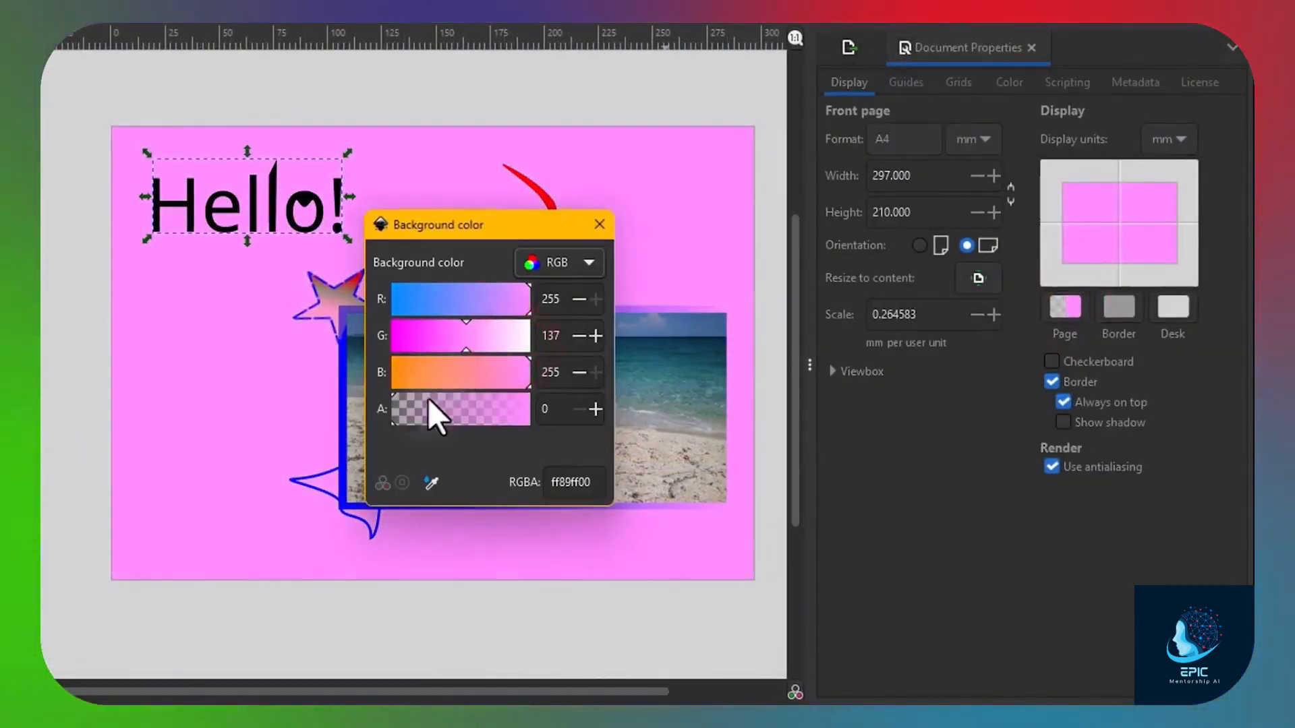
left_click_drag(427, 408, 465, 411)
left_click(598, 225)
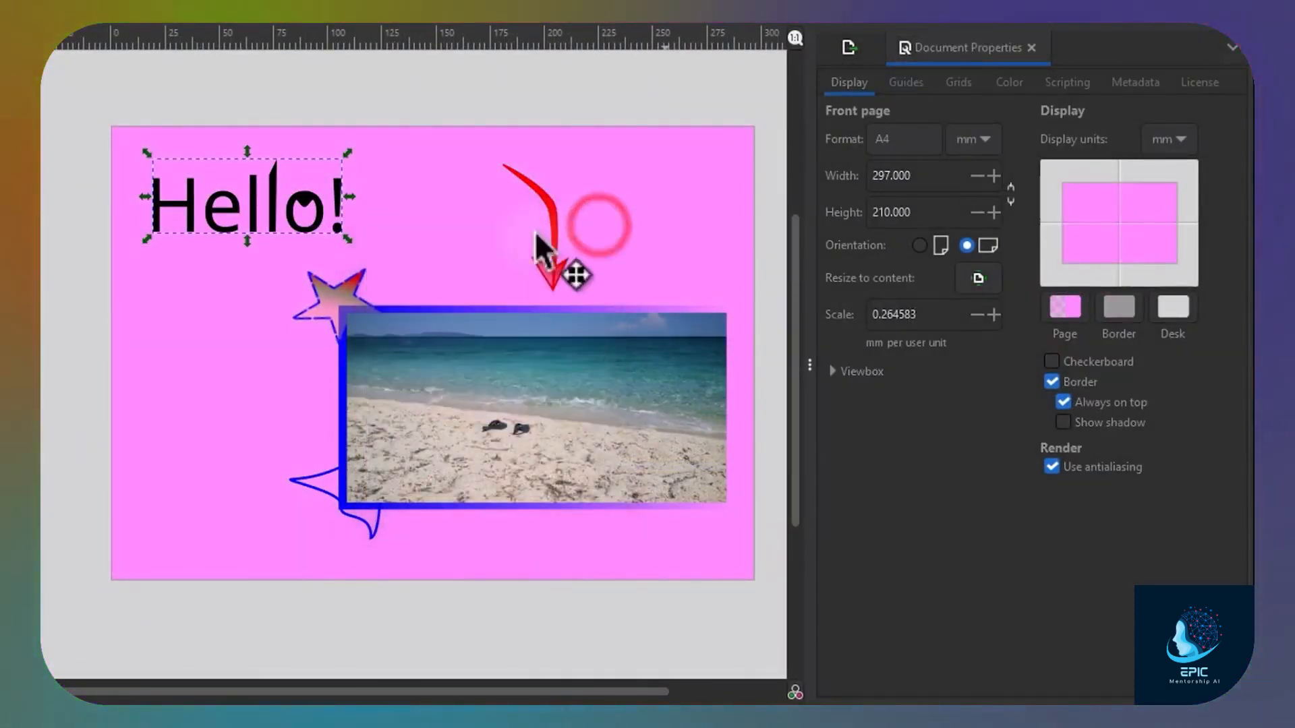
left_click(855, 52)
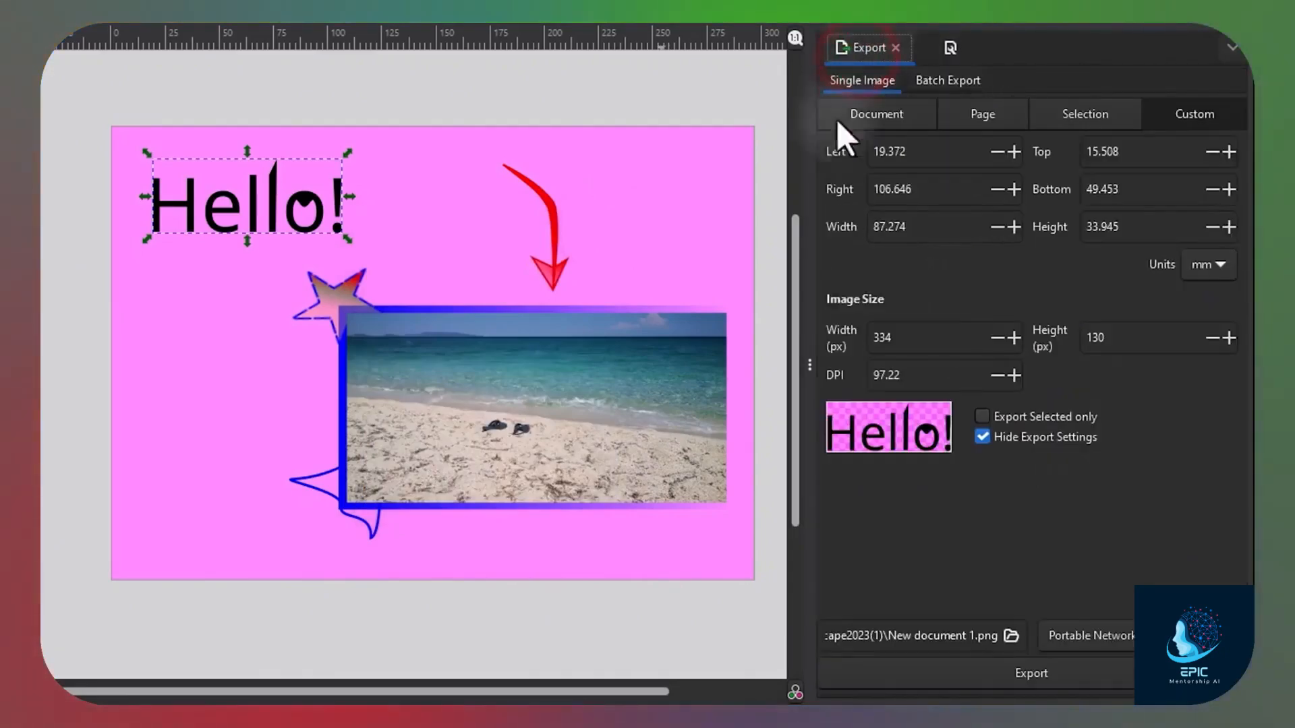